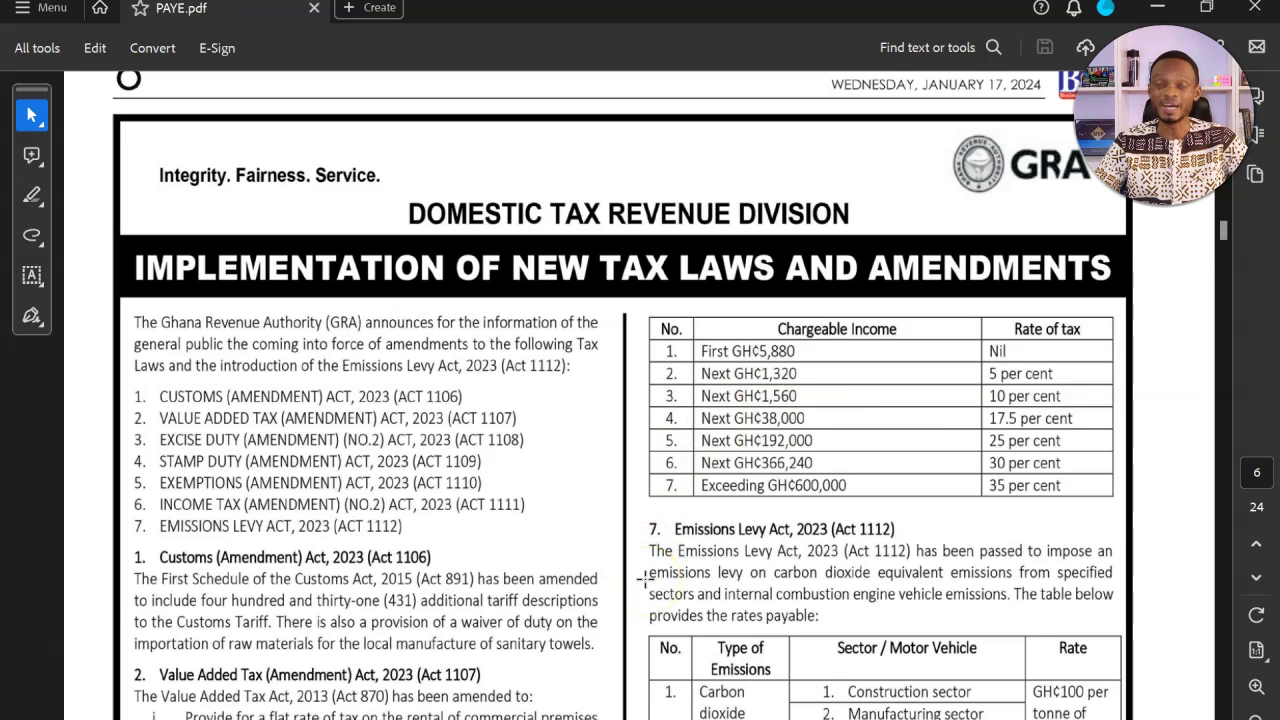
- Capture a screenshot of the GRA chargeable income and tax-rate table in PAYE.pdf
key("super+shift+s")
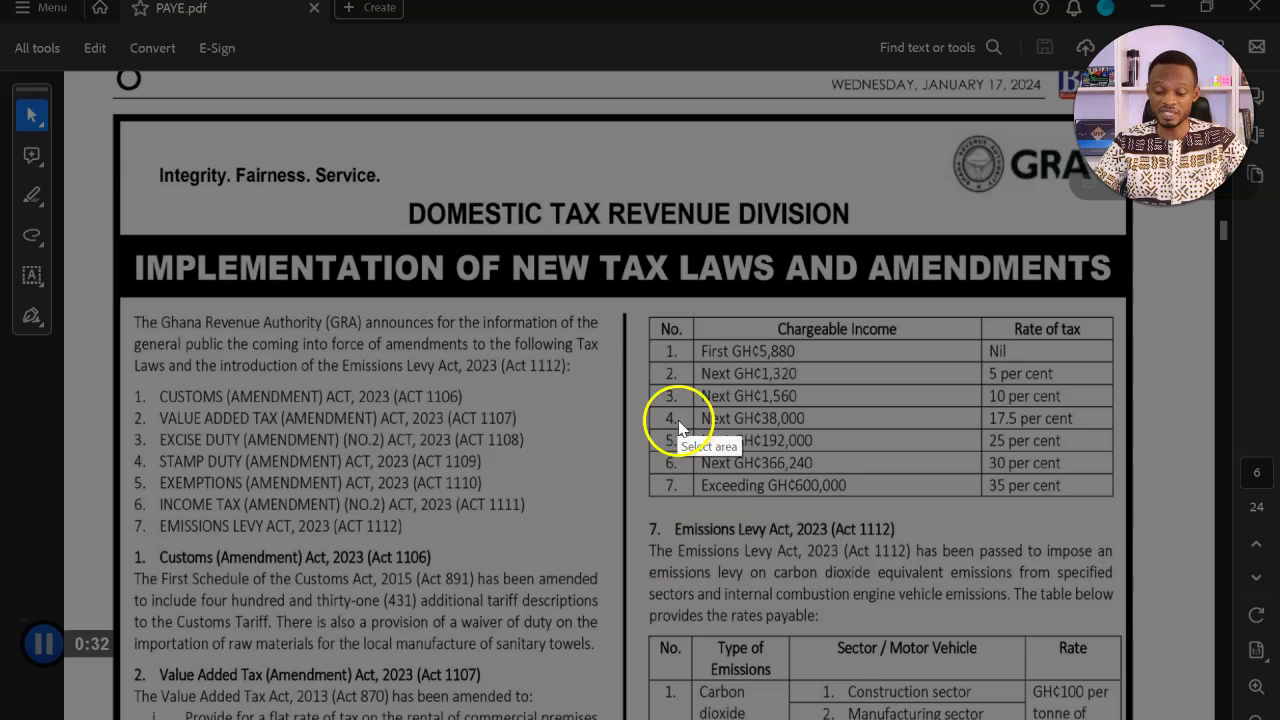
left_click_drag(641, 302, 1122, 507)
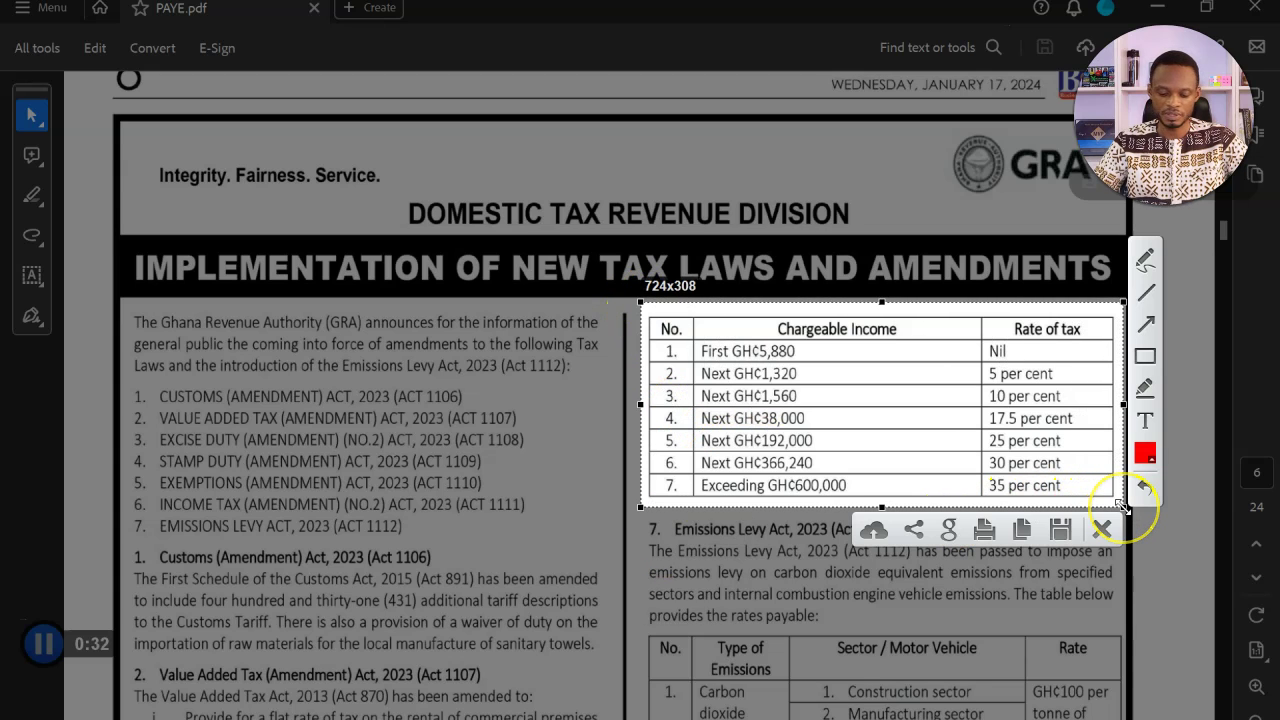
key("Return")
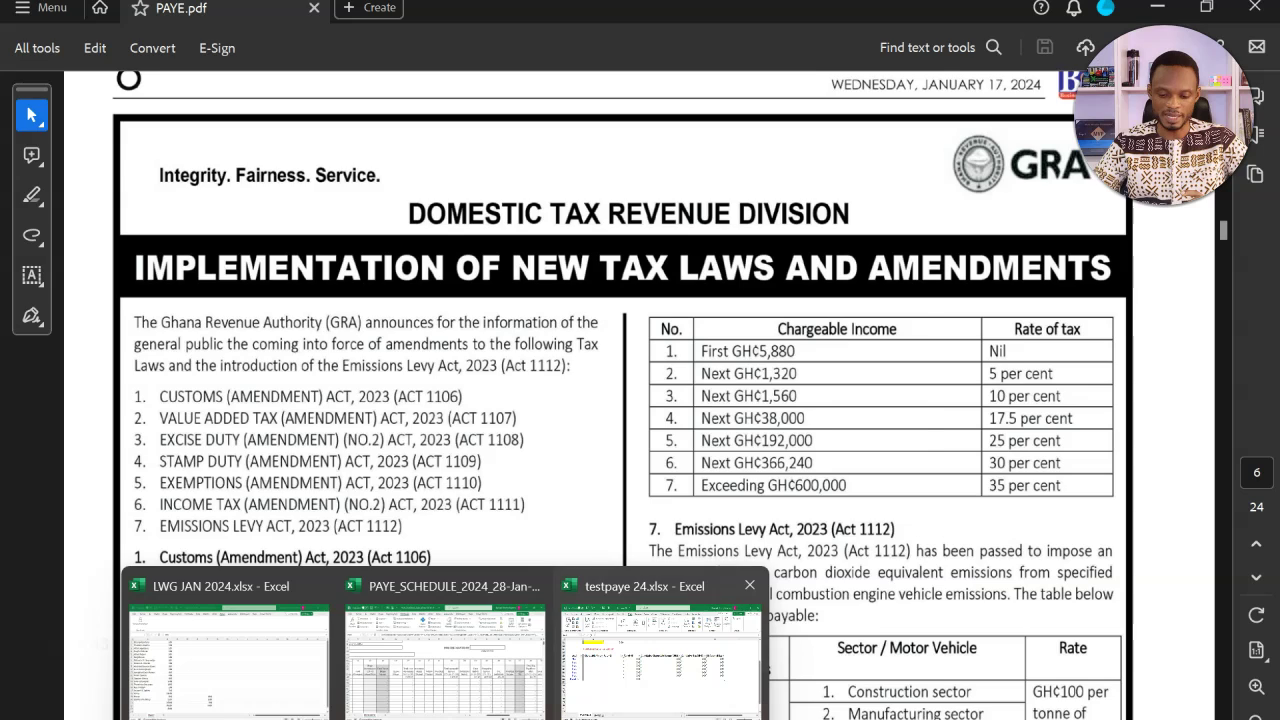
- Switch to the testpaye 24 workbook and look over the PAYROLL sheet
left_click(588, 692)
left_click(534, 456)
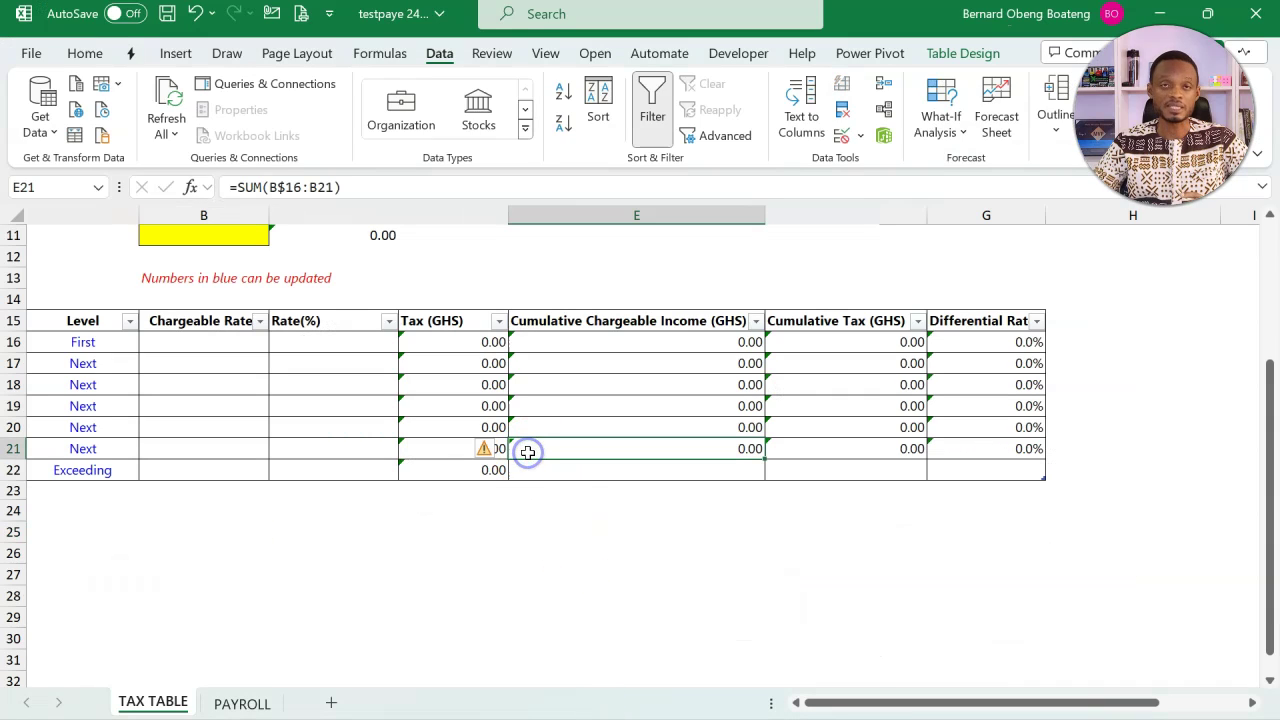
left_click(242, 703)
scroll(424, 518, "down", 3)
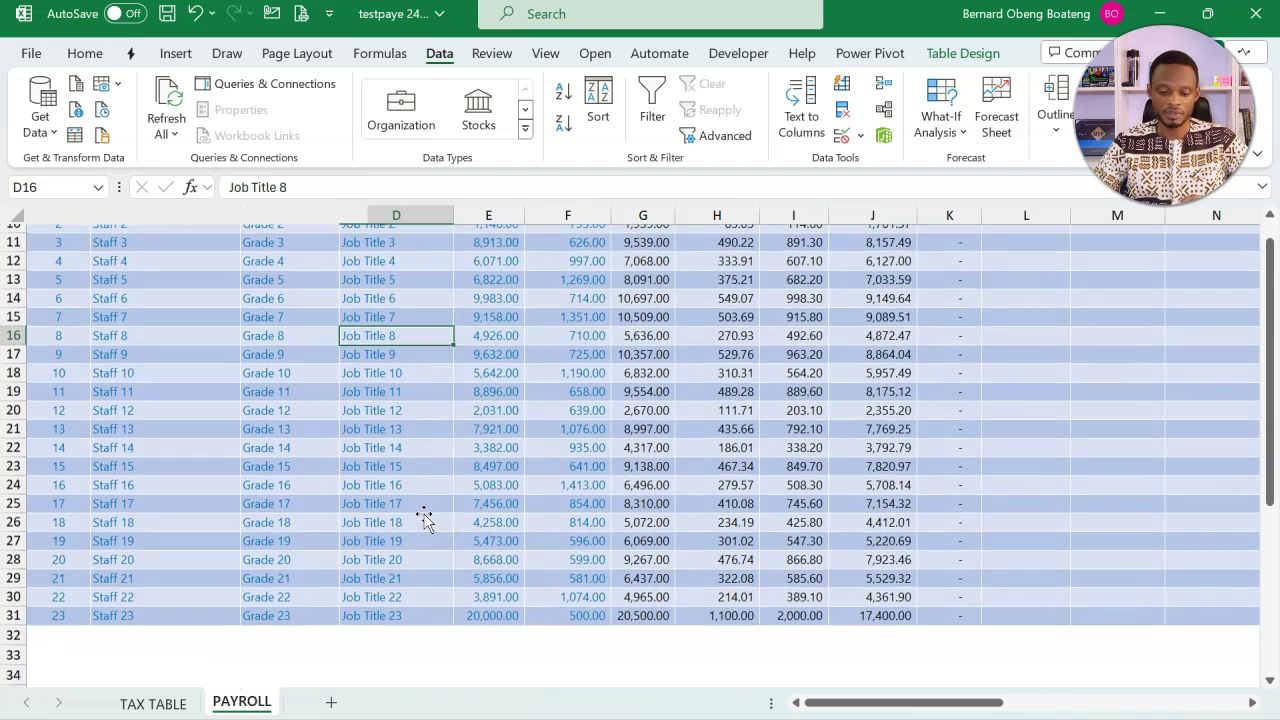
scroll(424, 516, "up", 1)
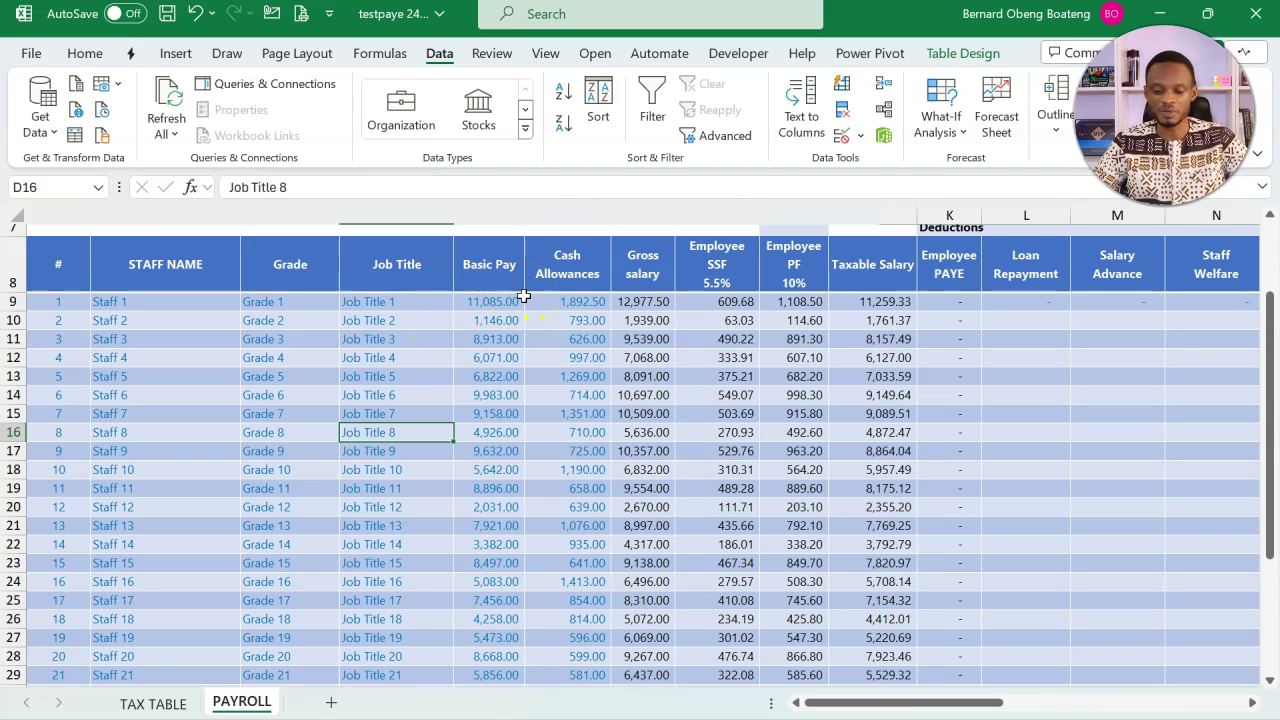
- Return to TAX TABLE and select the empty Chargeable Rate and Rate(%) cells B16:C22
left_click(155, 703)
scroll(300, 441, "up", 1)
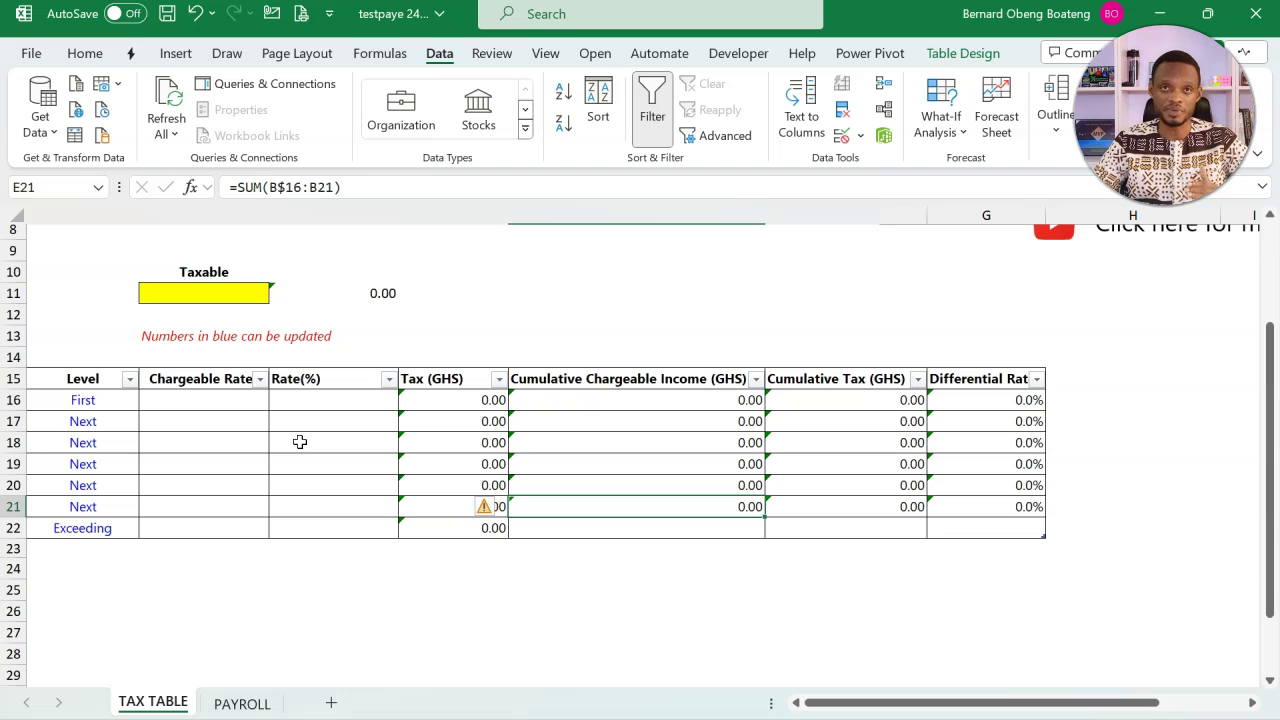
scroll(300, 441, "down", 1)
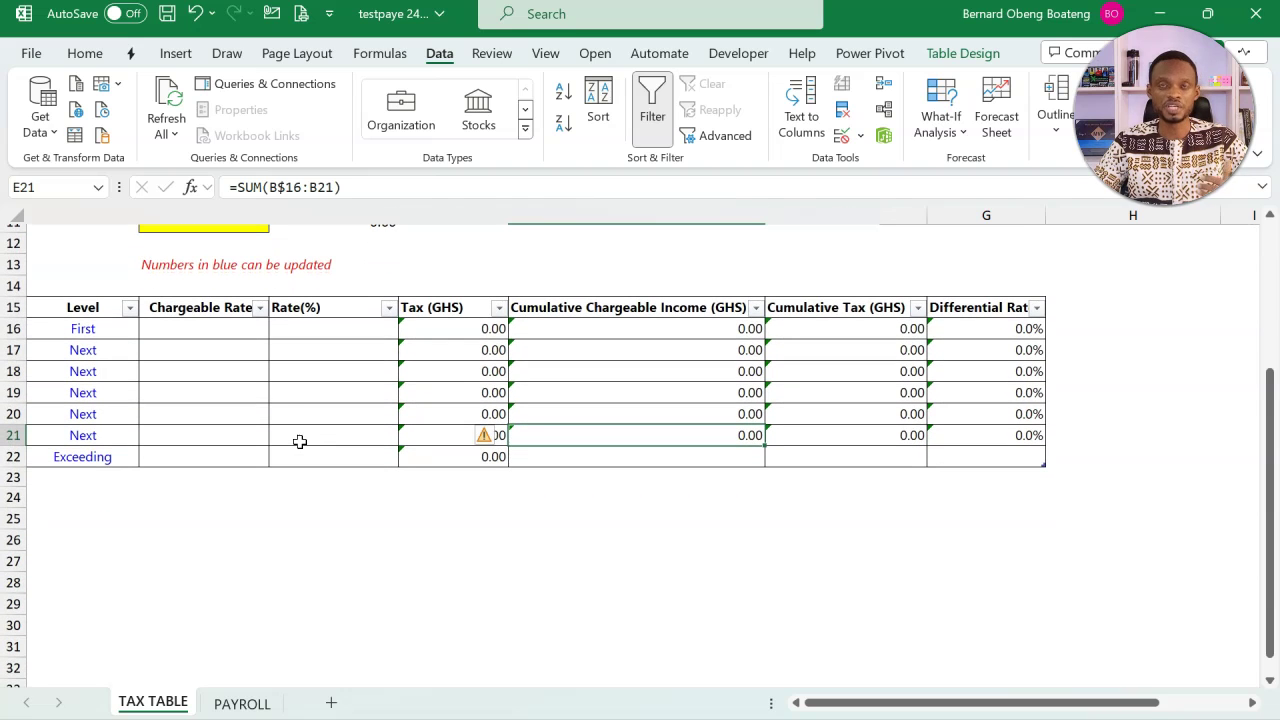
left_click_drag(240, 330, 338, 460)
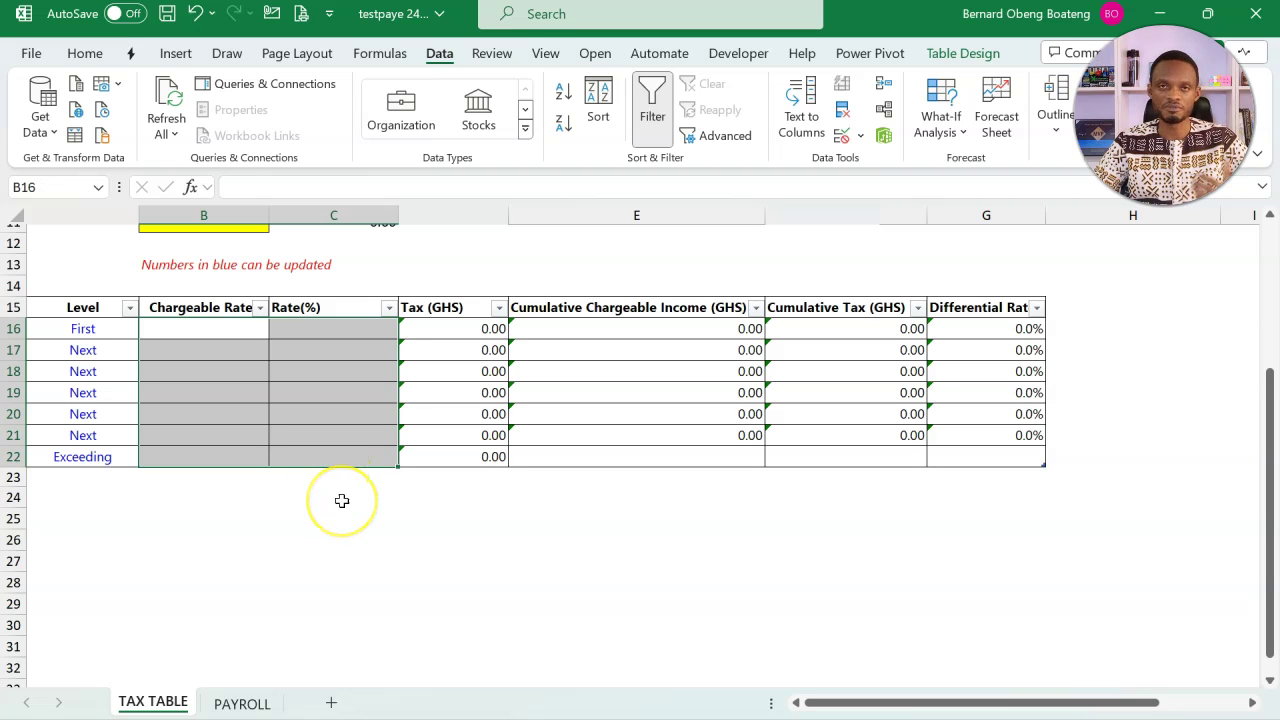
scroll(340, 499, "down", 2)
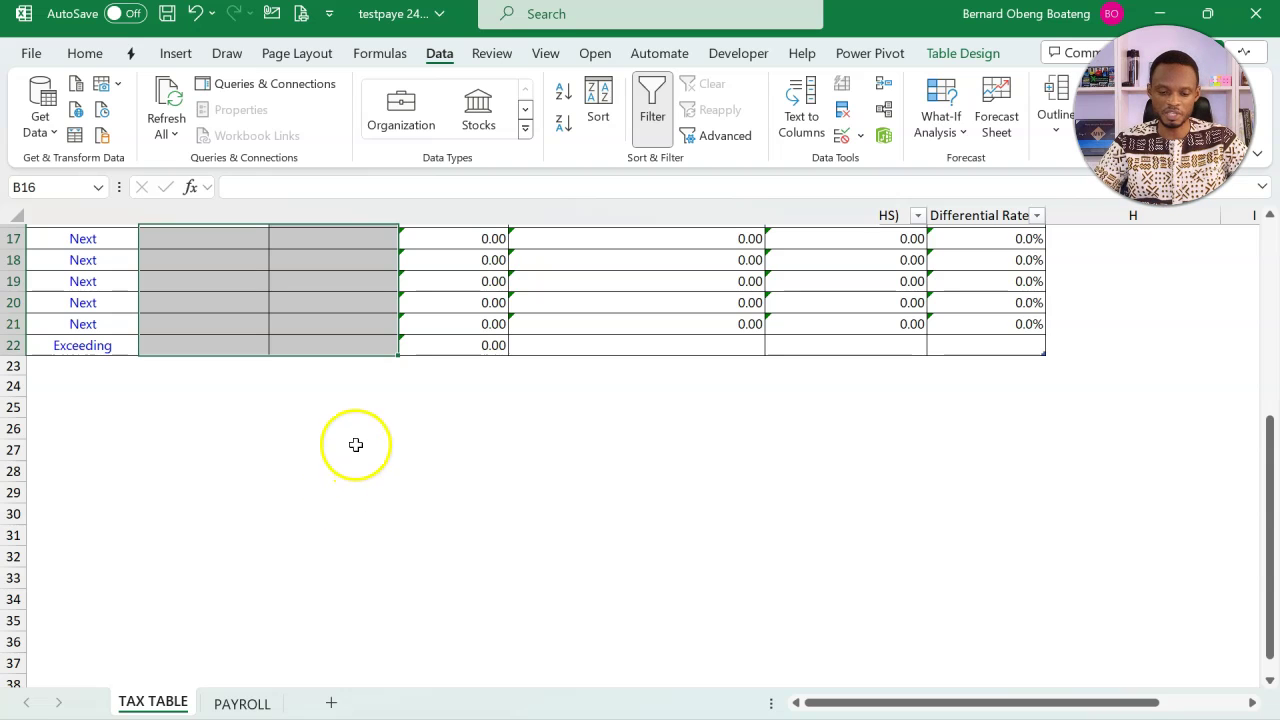
- Paste the GRA table snip at B25, shrink it and move it up and to the right
left_click(209, 407)
key("ctrl+v")
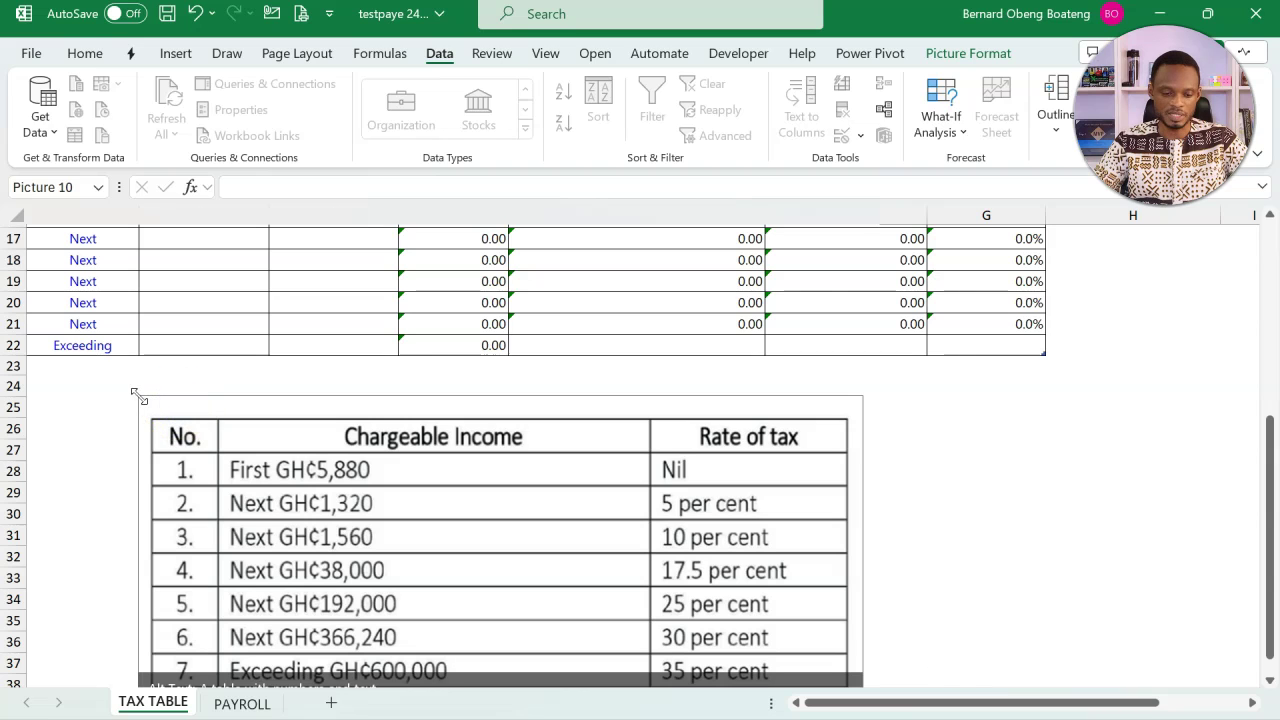
left_click_drag(148, 400, 308, 470)
left_click_drag(428, 532, 702, 436)
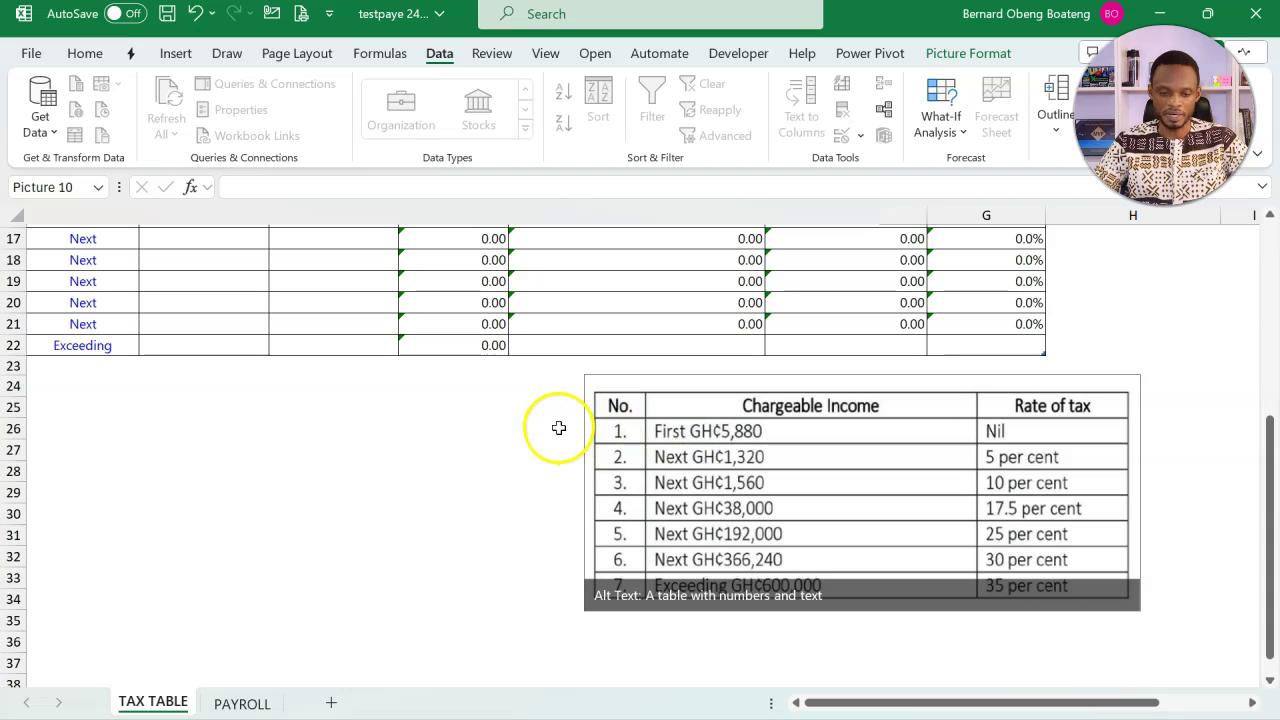
left_click(364, 456)
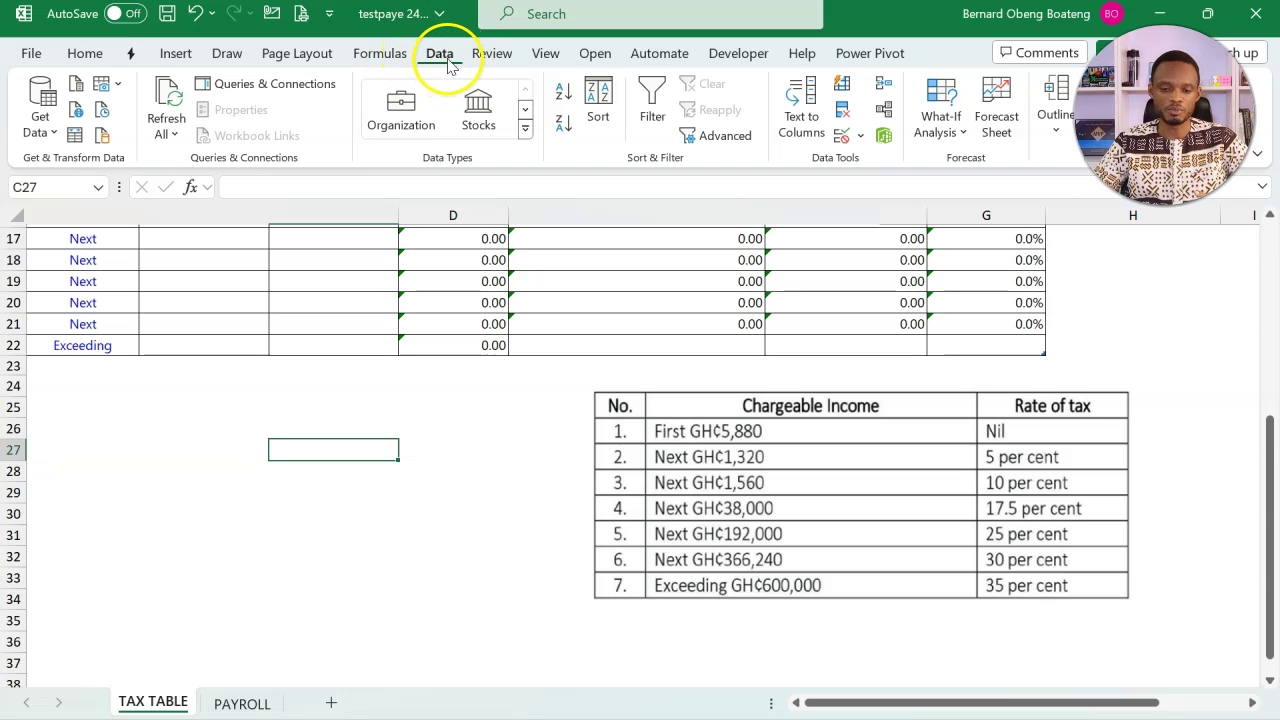
- Extract table data from the clipboard image with Data from Picture's Picture From Clipboard
left_click(113, 88)
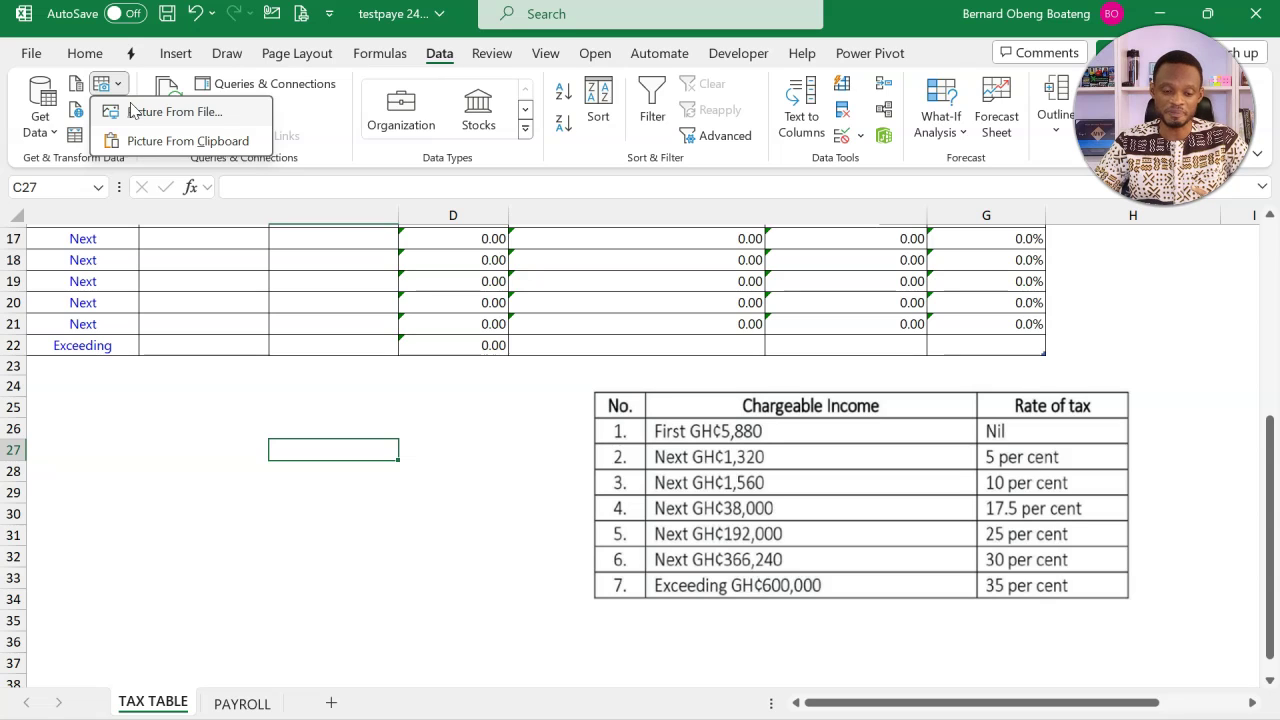
left_click(176, 115)
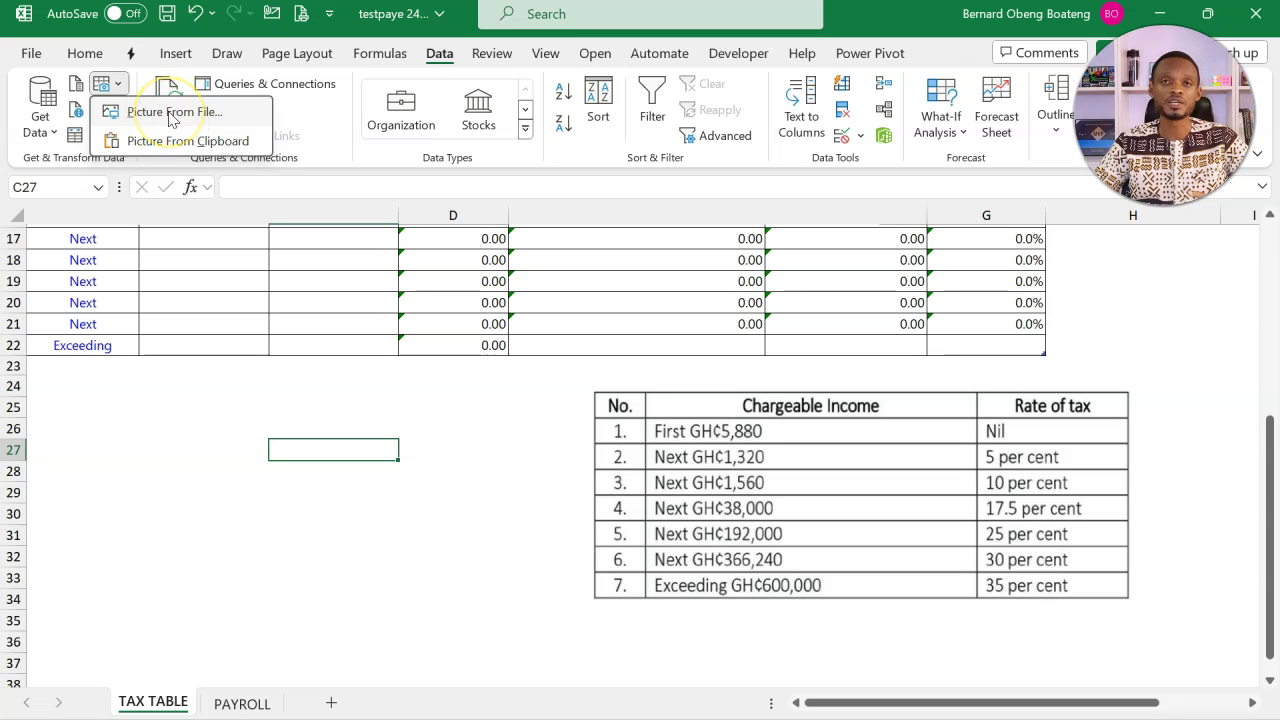
left_click(178, 116)
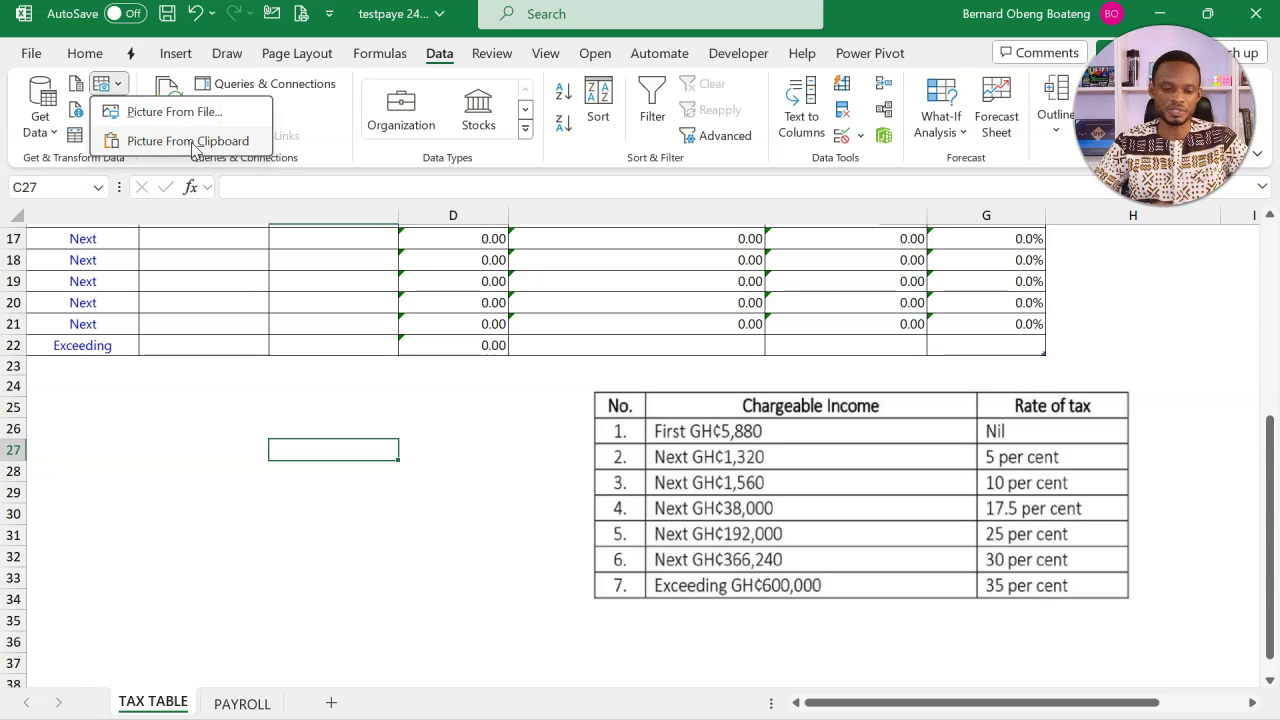
left_click(196, 146)
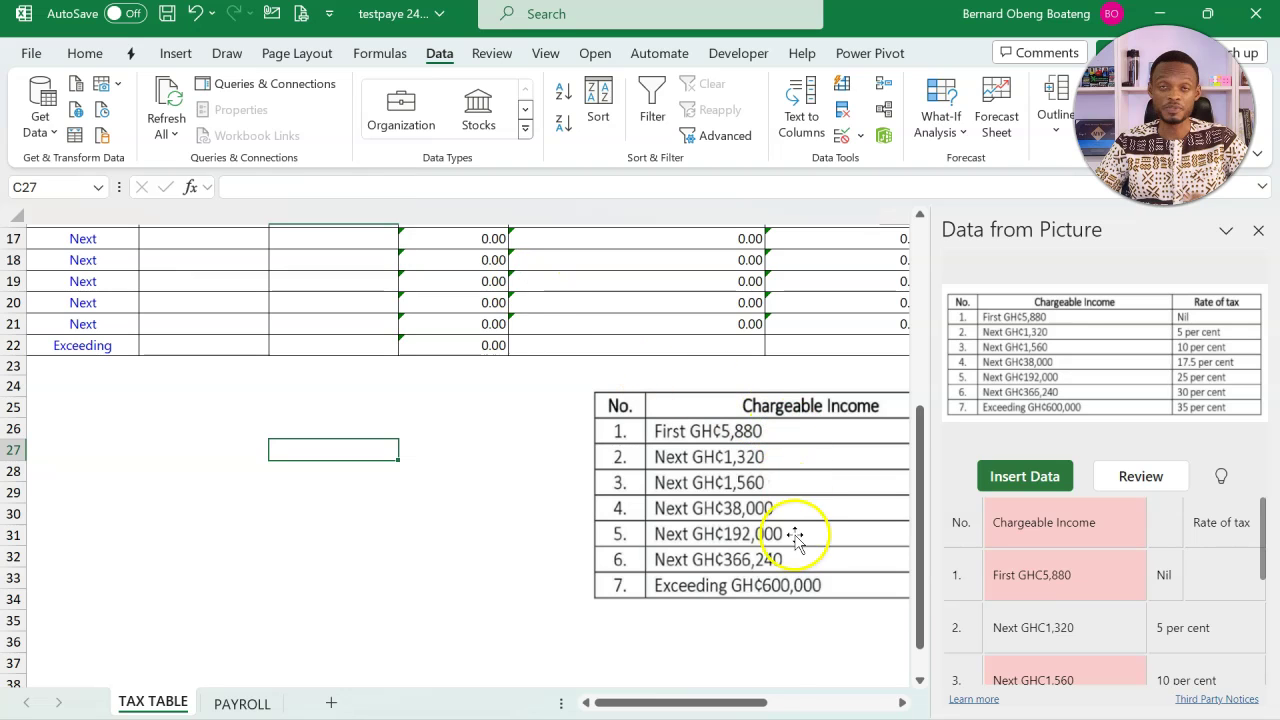
- Review and accept the Chargeable Income header and the First GHC5,880 and Next GHC1,560 rows
left_click_drag(757, 703, 837, 705)
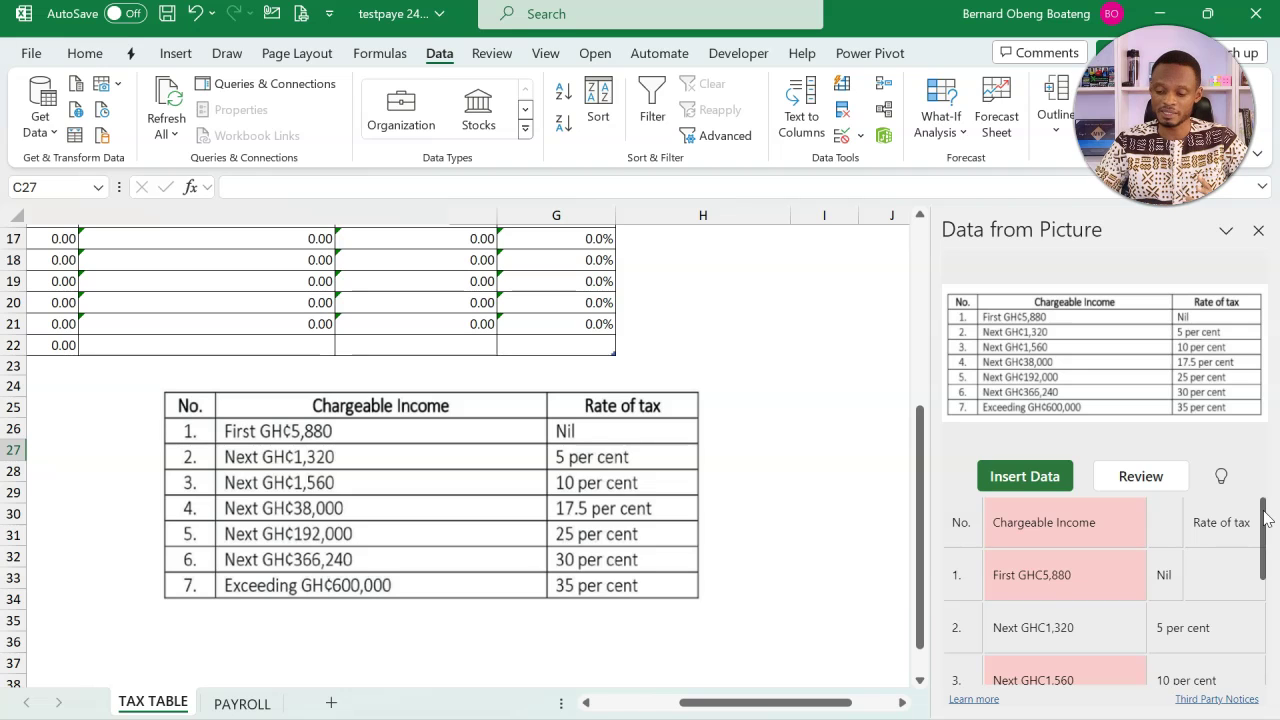
left_click(1170, 527)
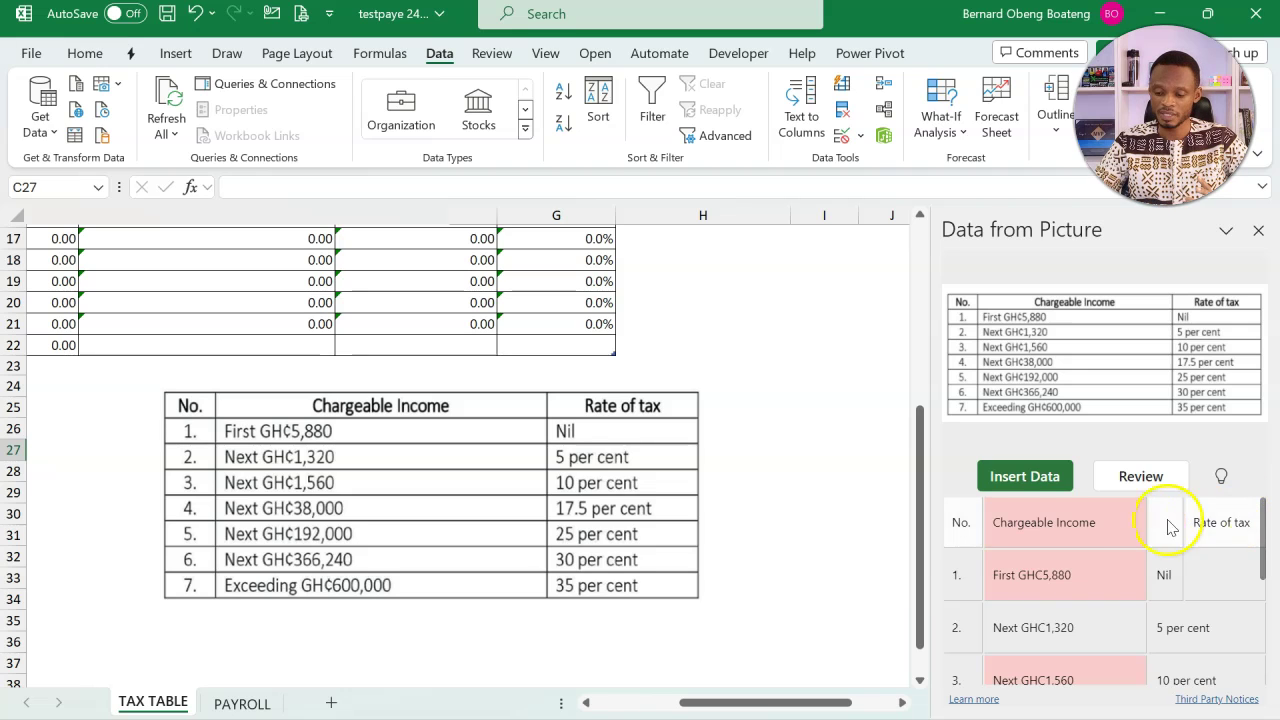
left_click(1087, 527)
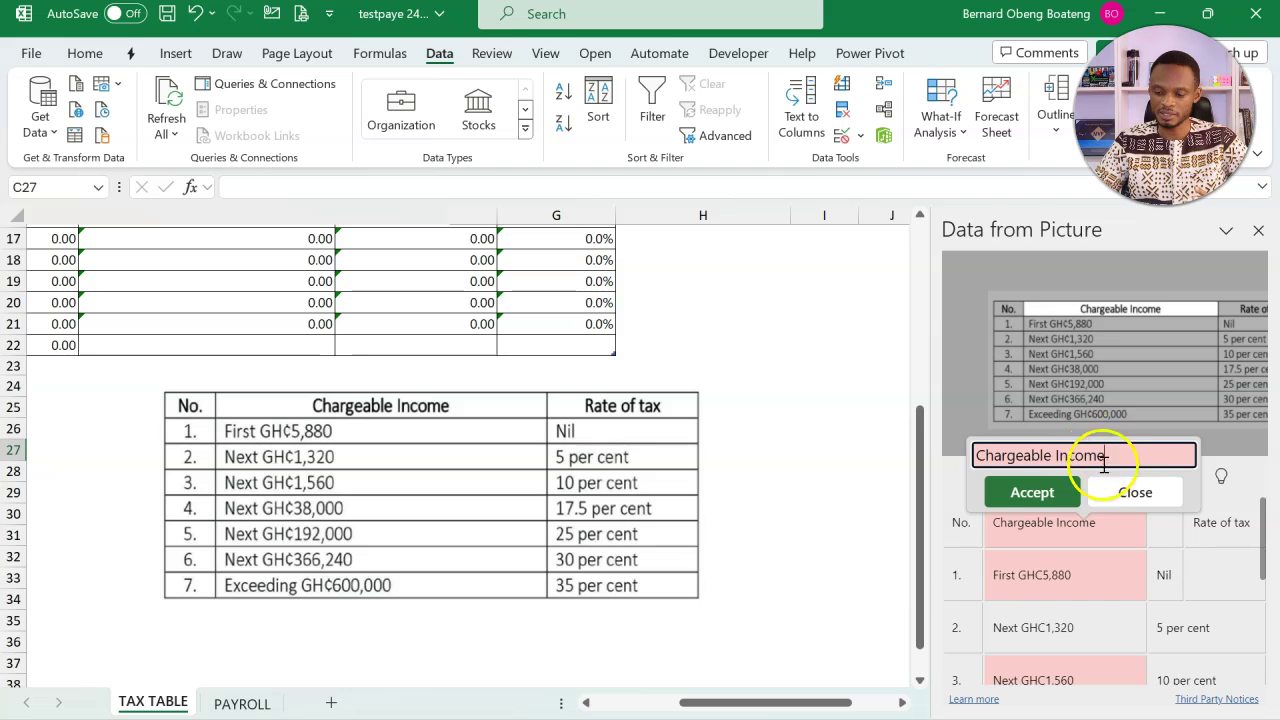
left_click(1060, 493)
scroll(1063, 549, "down", 1)
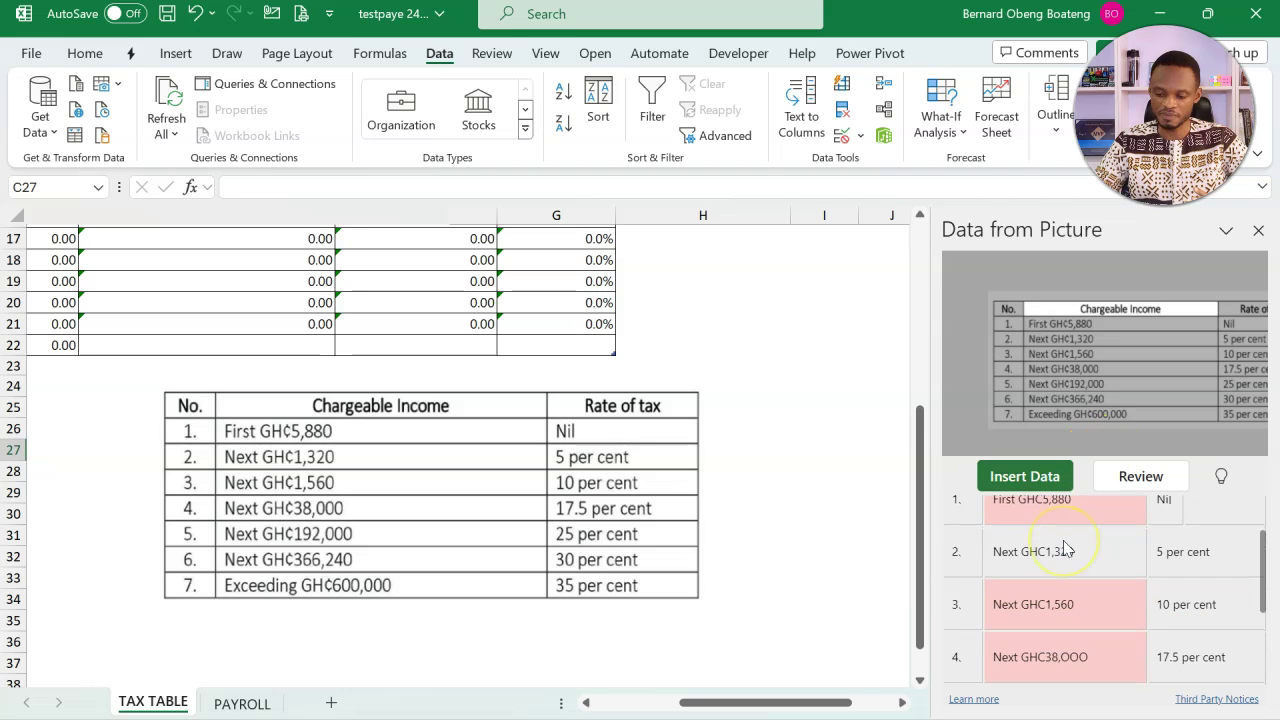
scroll(1065, 548, "up", 1)
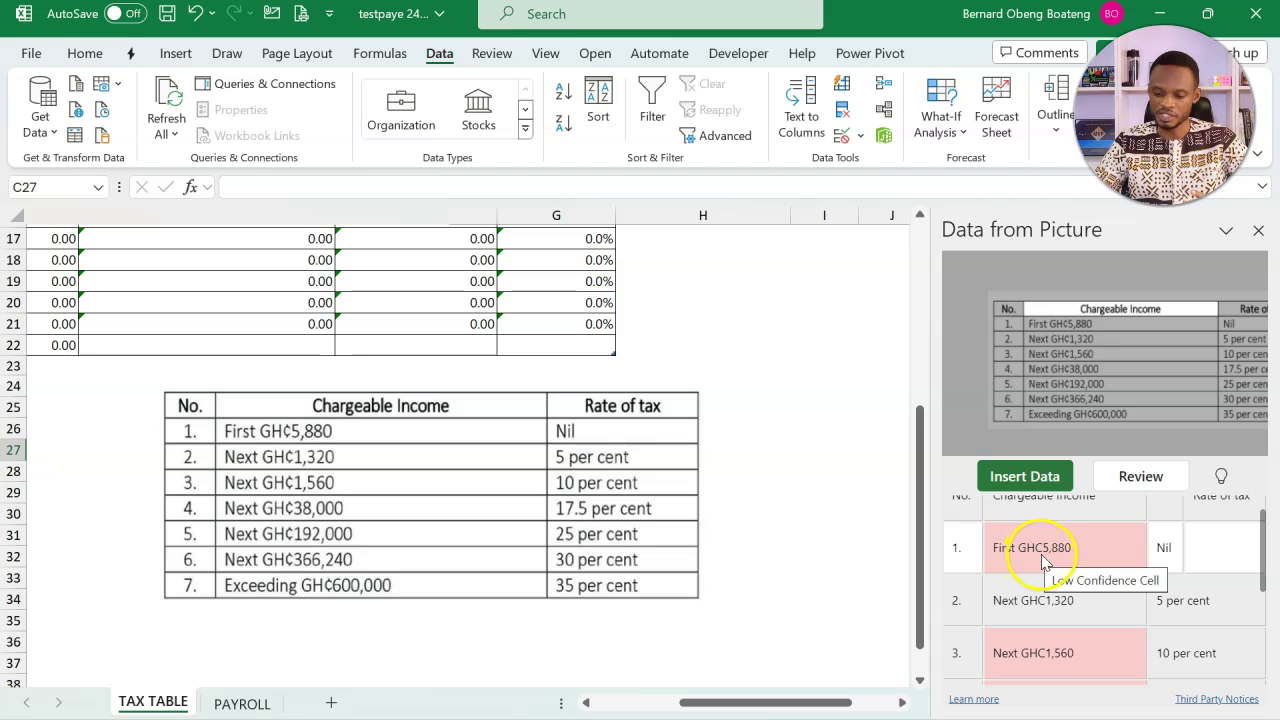
left_click(1050, 562)
scroll(1050, 562, "down", 1)
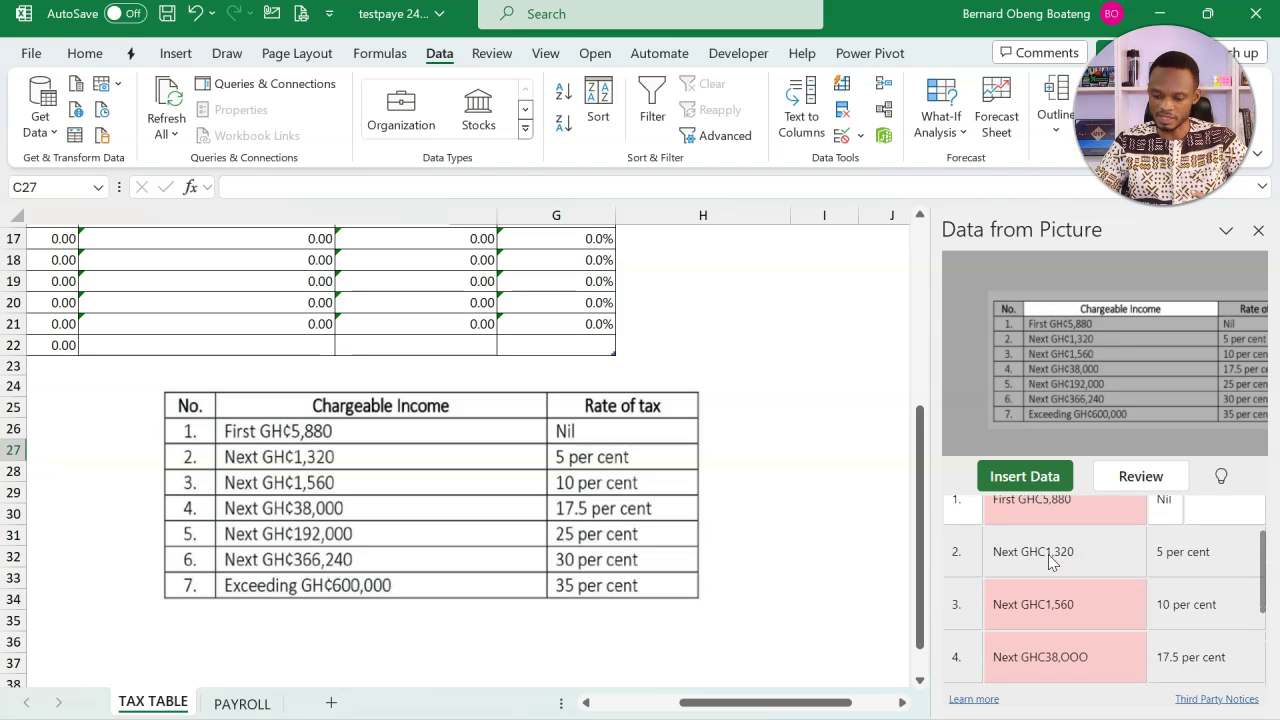
left_click(1053, 527)
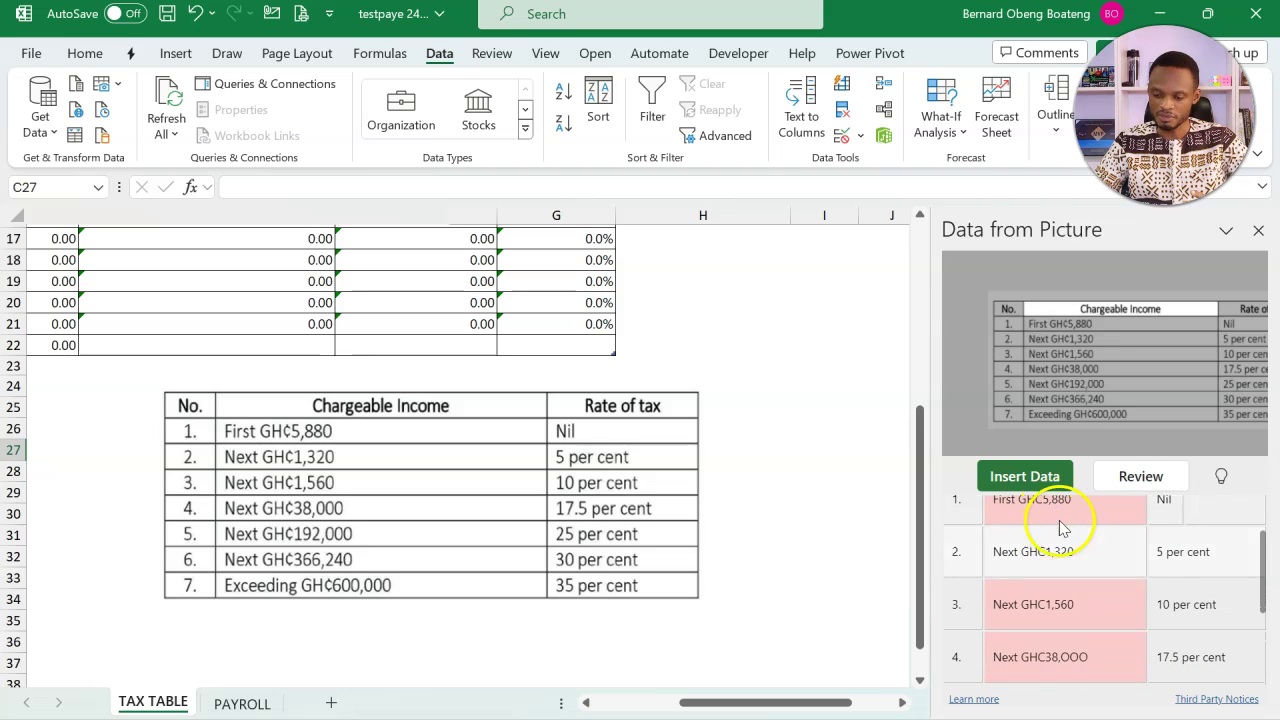
left_click(1066, 508)
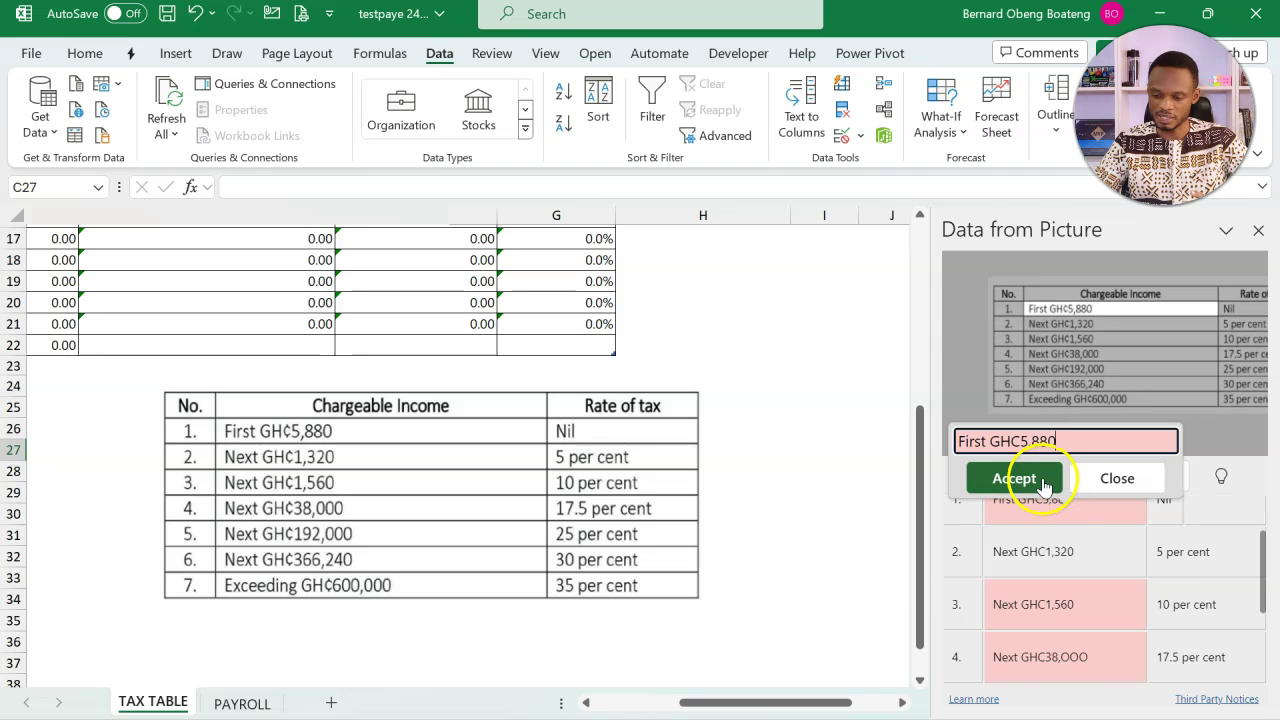
left_click(1044, 485)
scroll(1063, 575, "down", 1)
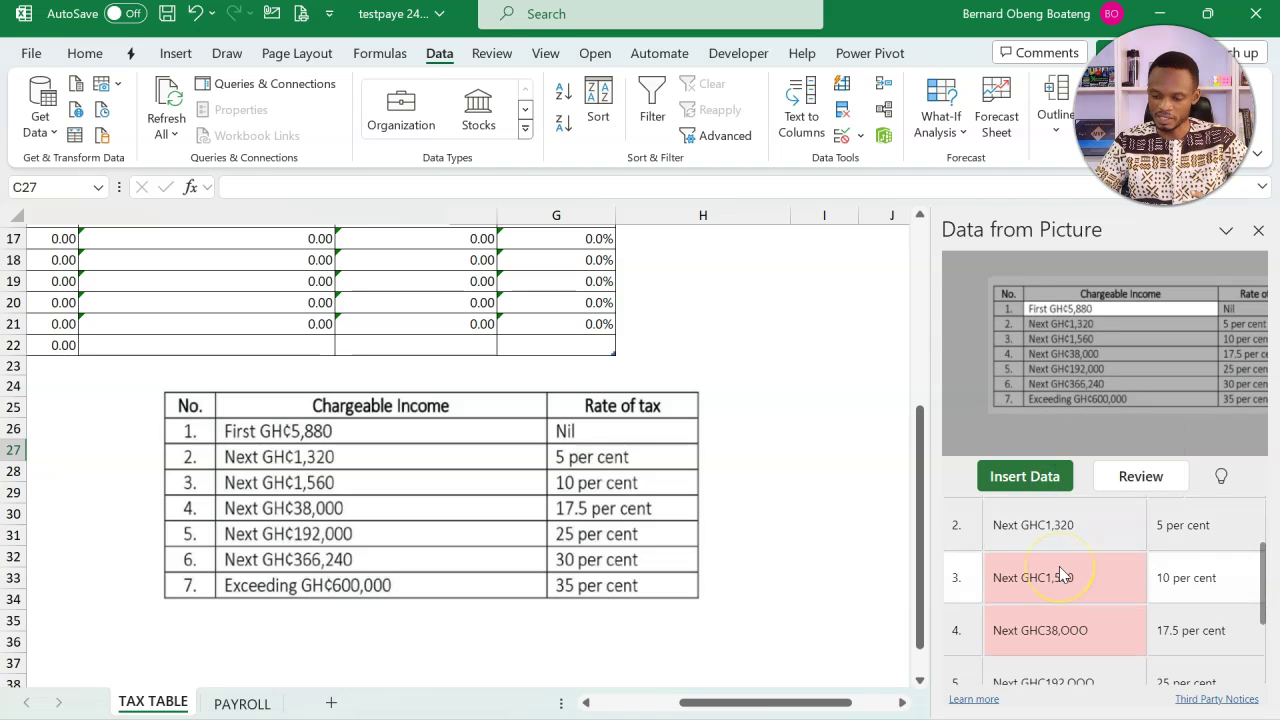
left_click(1065, 575)
left_click(1035, 537)
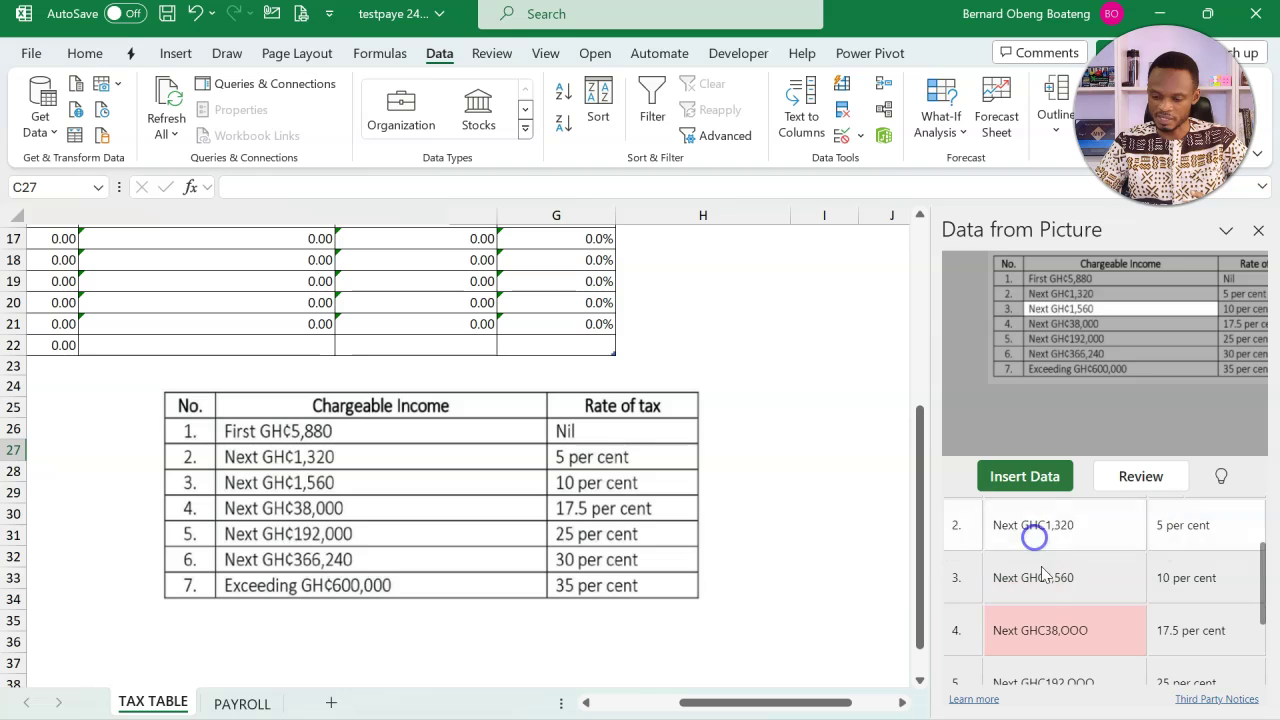
- Fix misread zeros in Next GHC38,000, GHC192,000 and Exceeding GHC600,000, accepting GHC366,240 unchanged
left_click(1045, 630)
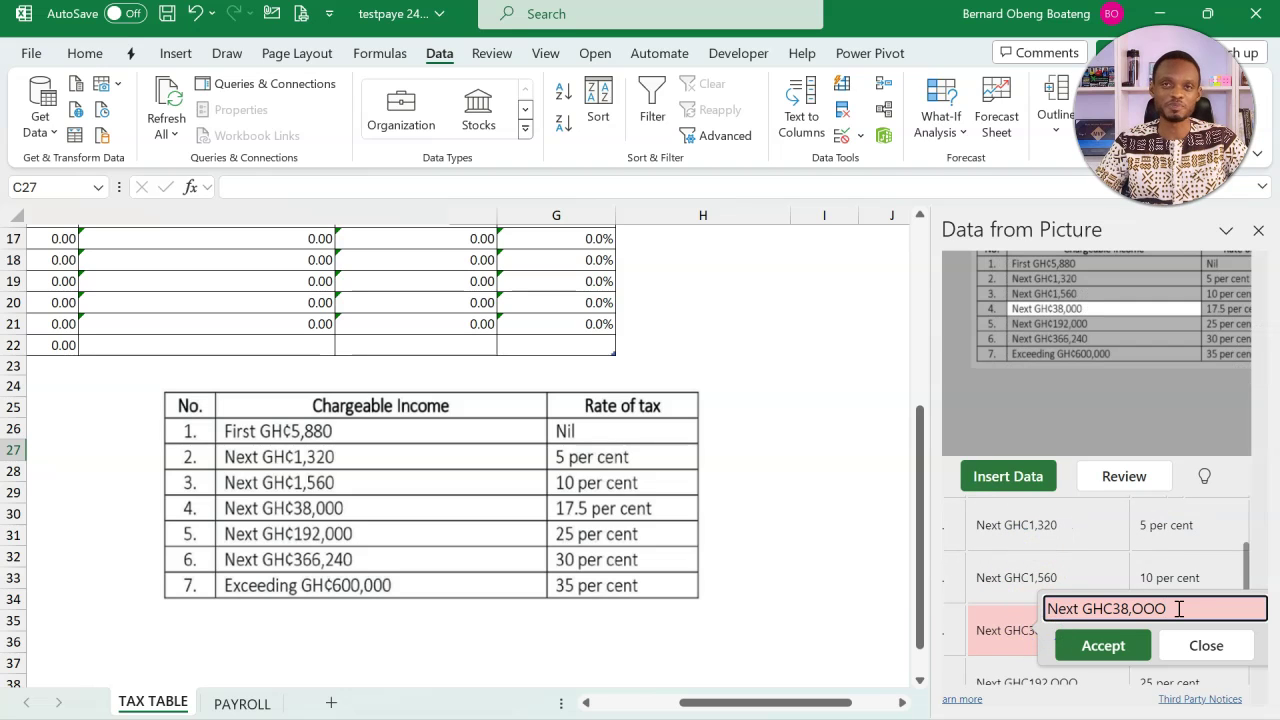
left_click(1160, 610)
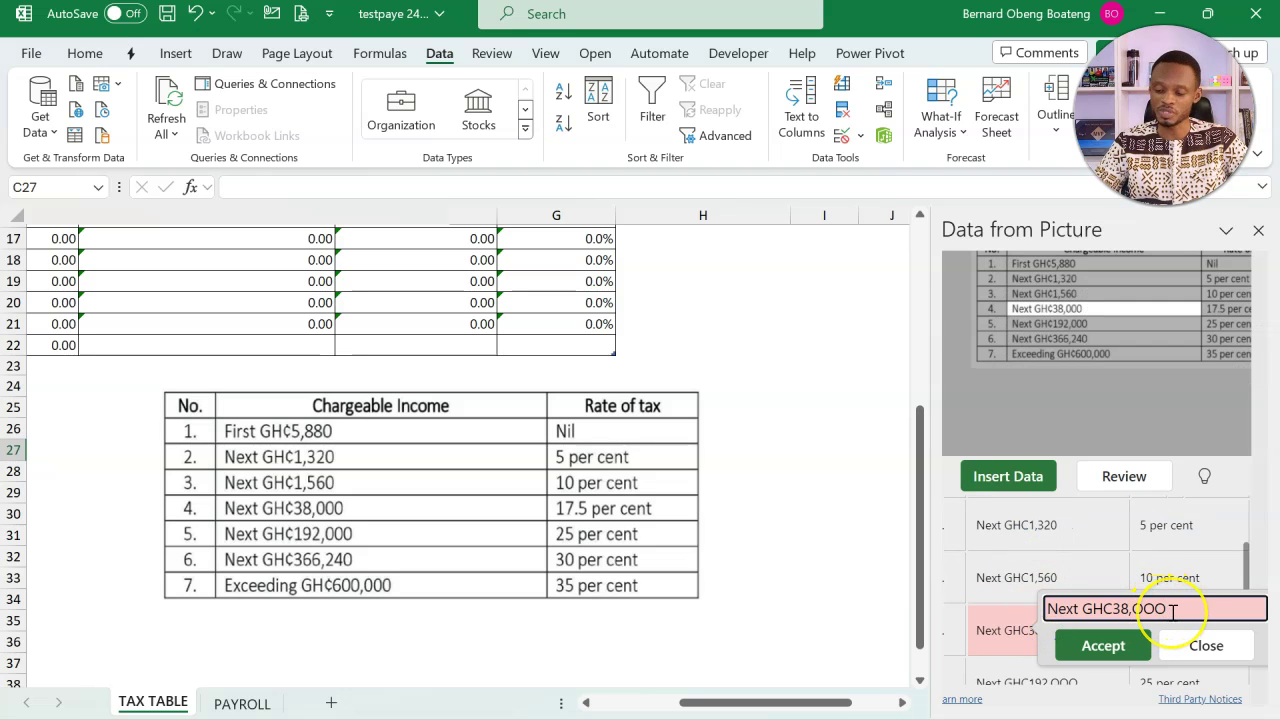
key("BackSpace")
key("BackSpace")
type("0")
left_click(1110, 646)
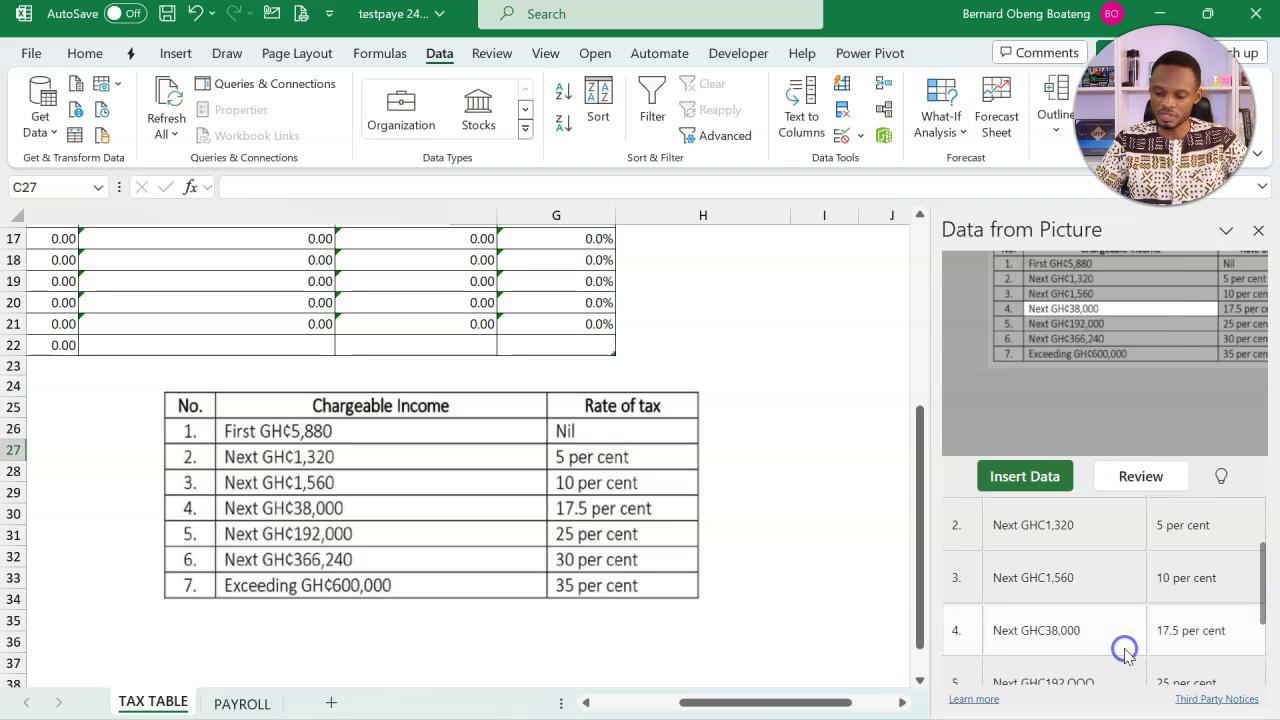
left_click(1095, 605)
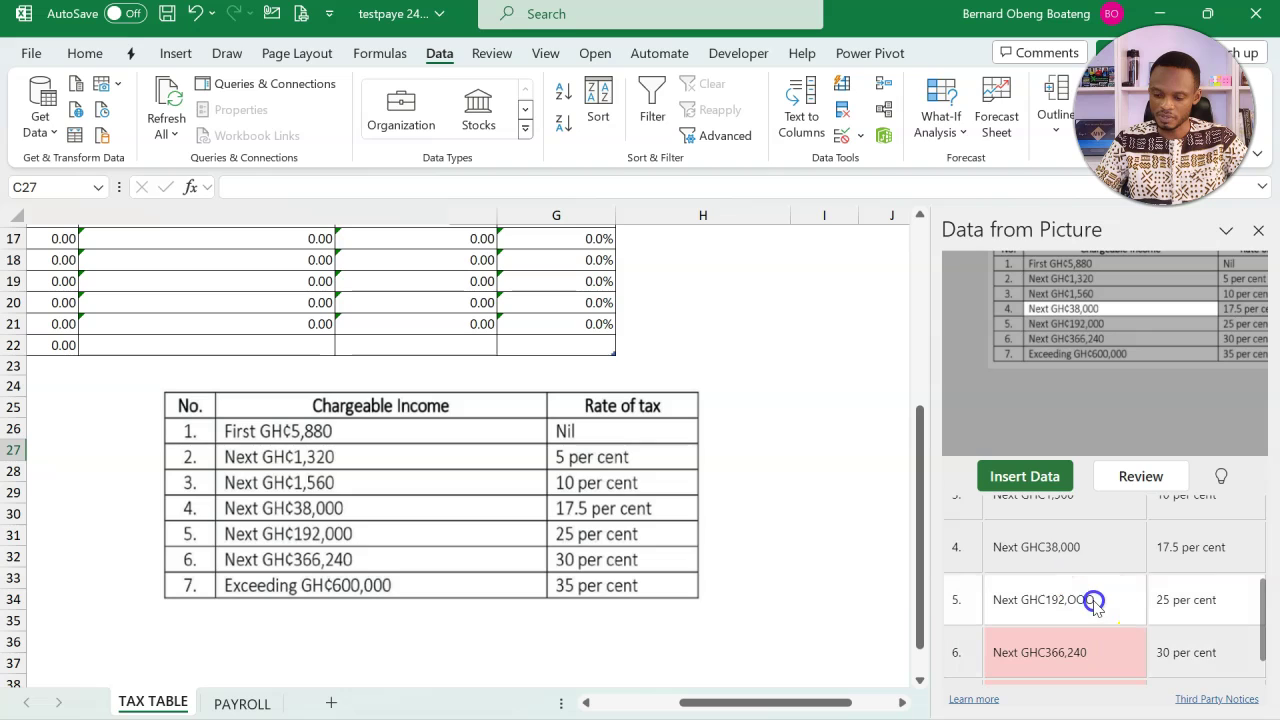
left_click(1134, 537)
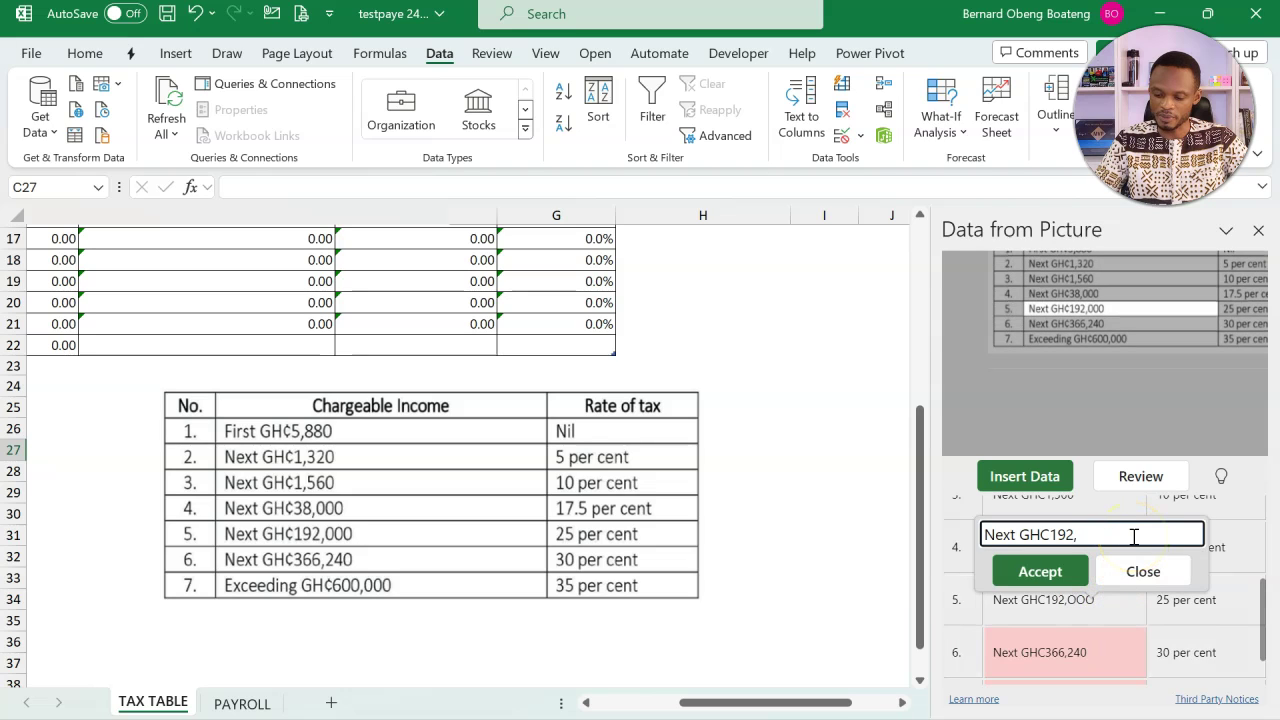
left_click(1068, 571)
left_click(1082, 641)
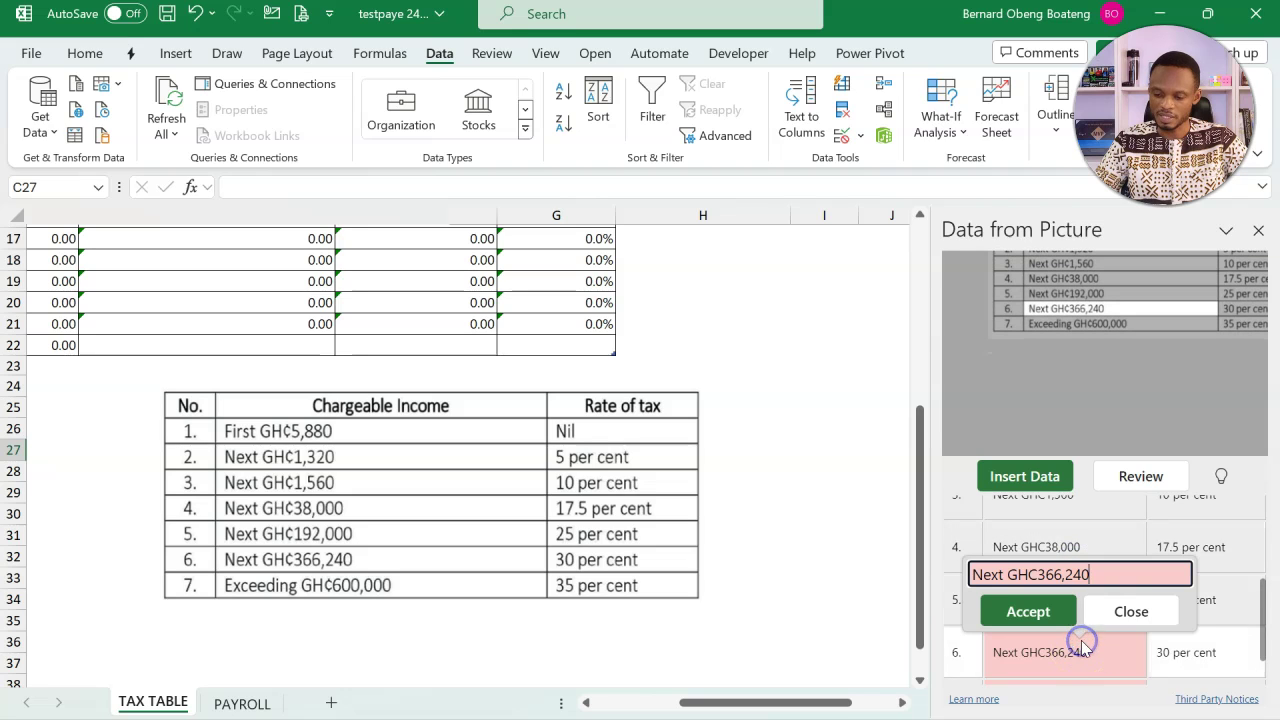
left_click(1052, 611)
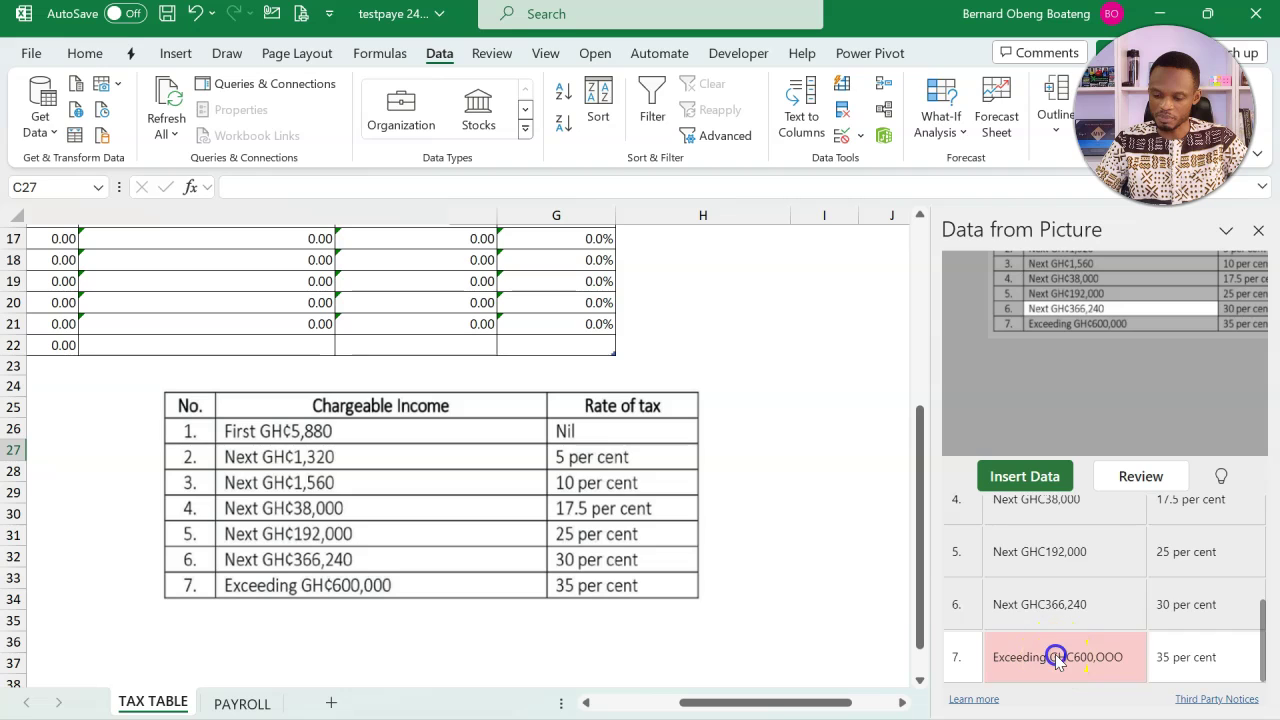
left_click(1057, 655)
left_click(1124, 587)
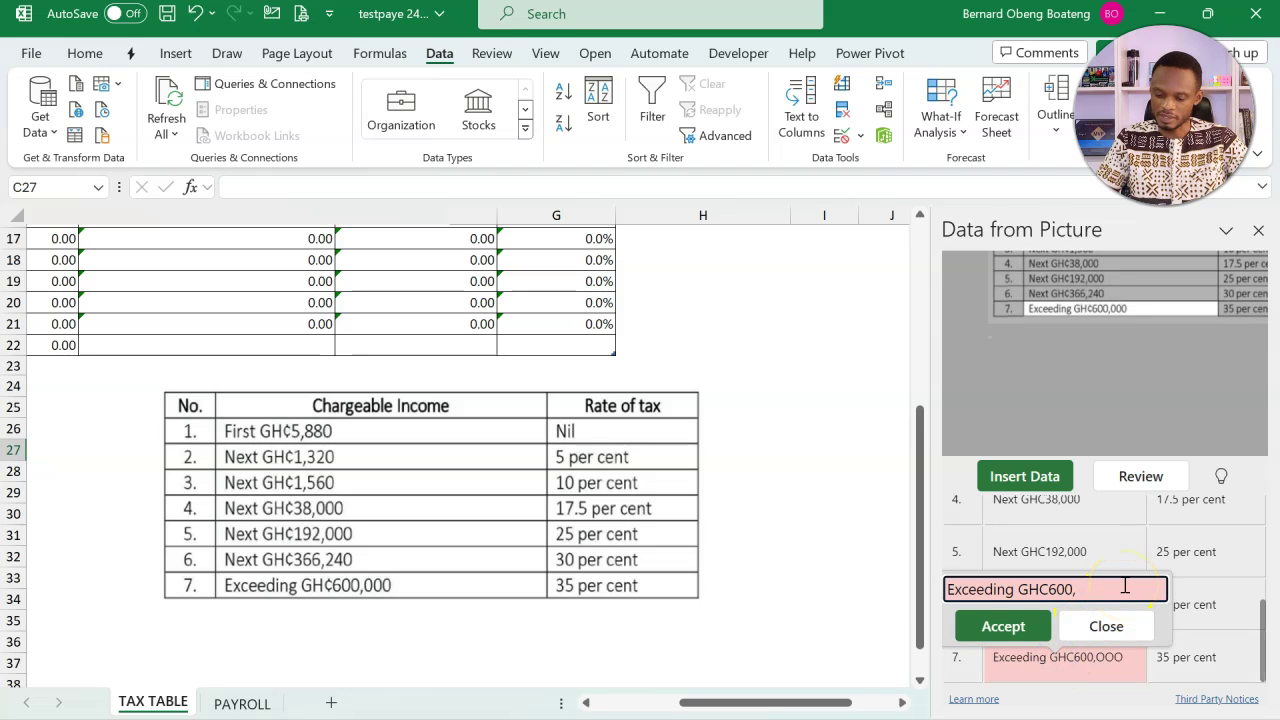
left_click(990, 625)
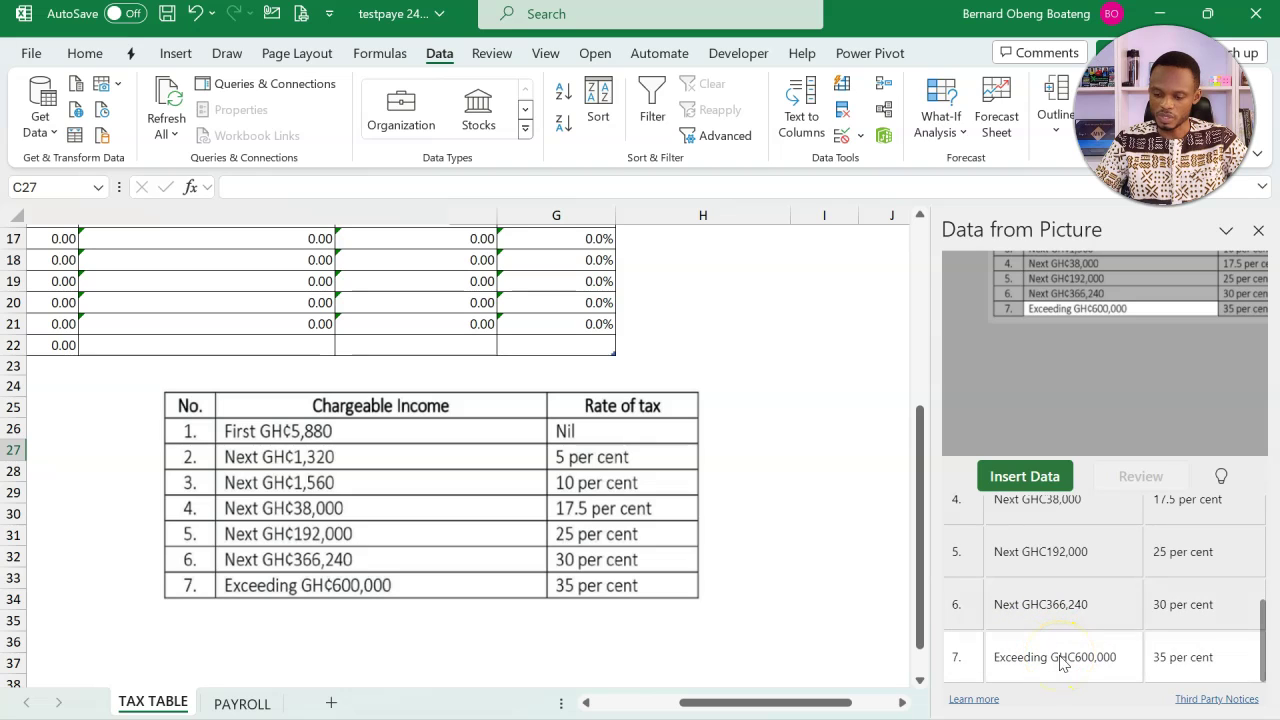
- Insert the recognised tax table into the sheet at cell I25
left_click(785, 409)
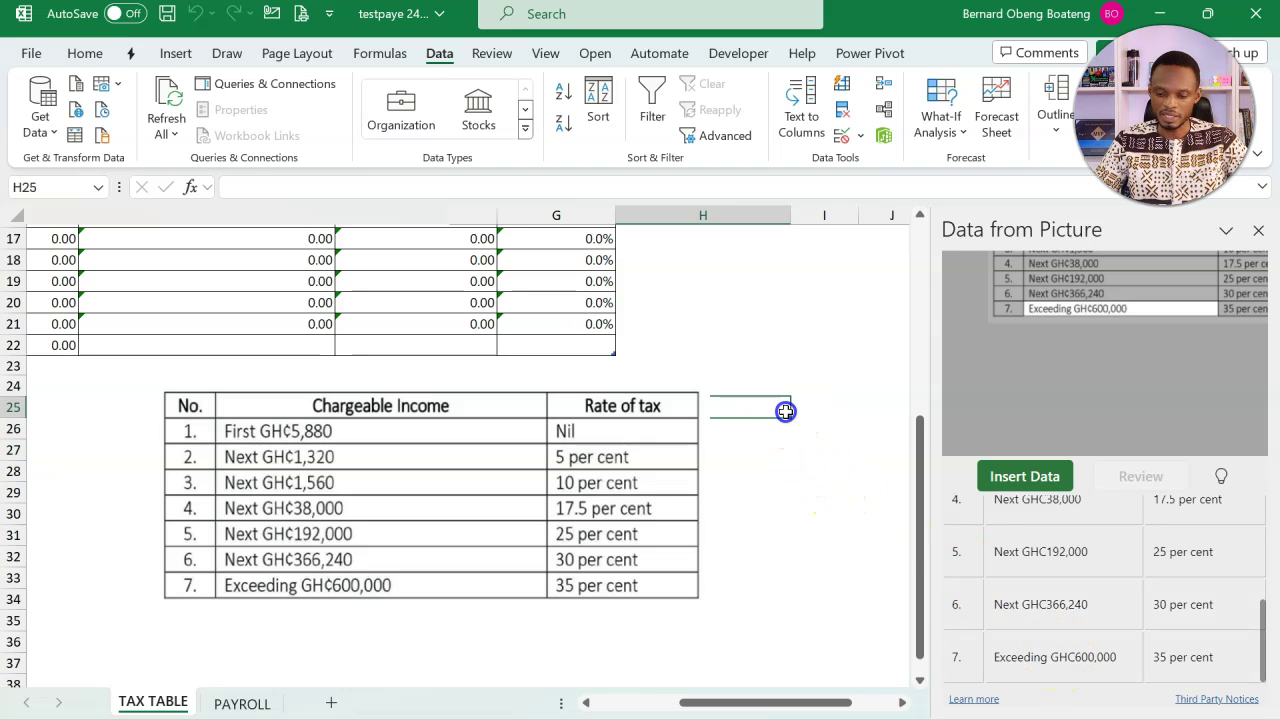
left_click(821, 410)
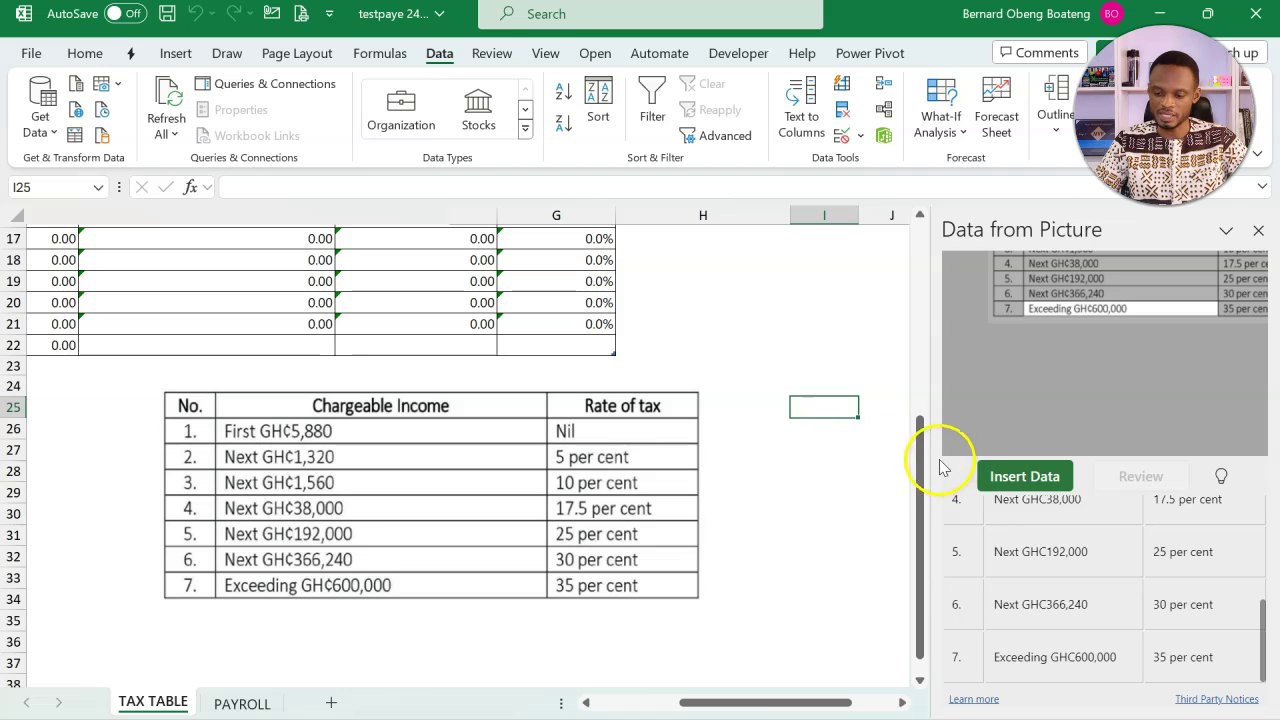
left_click(997, 480)
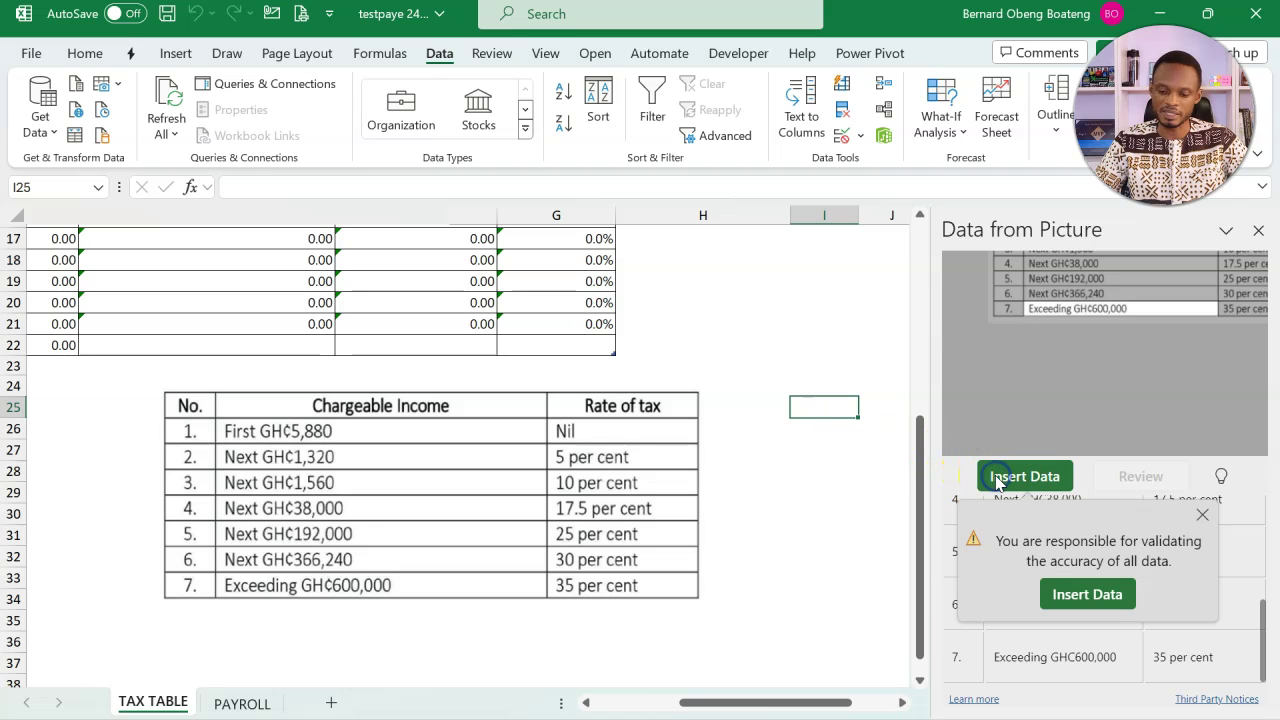
left_click(1068, 592)
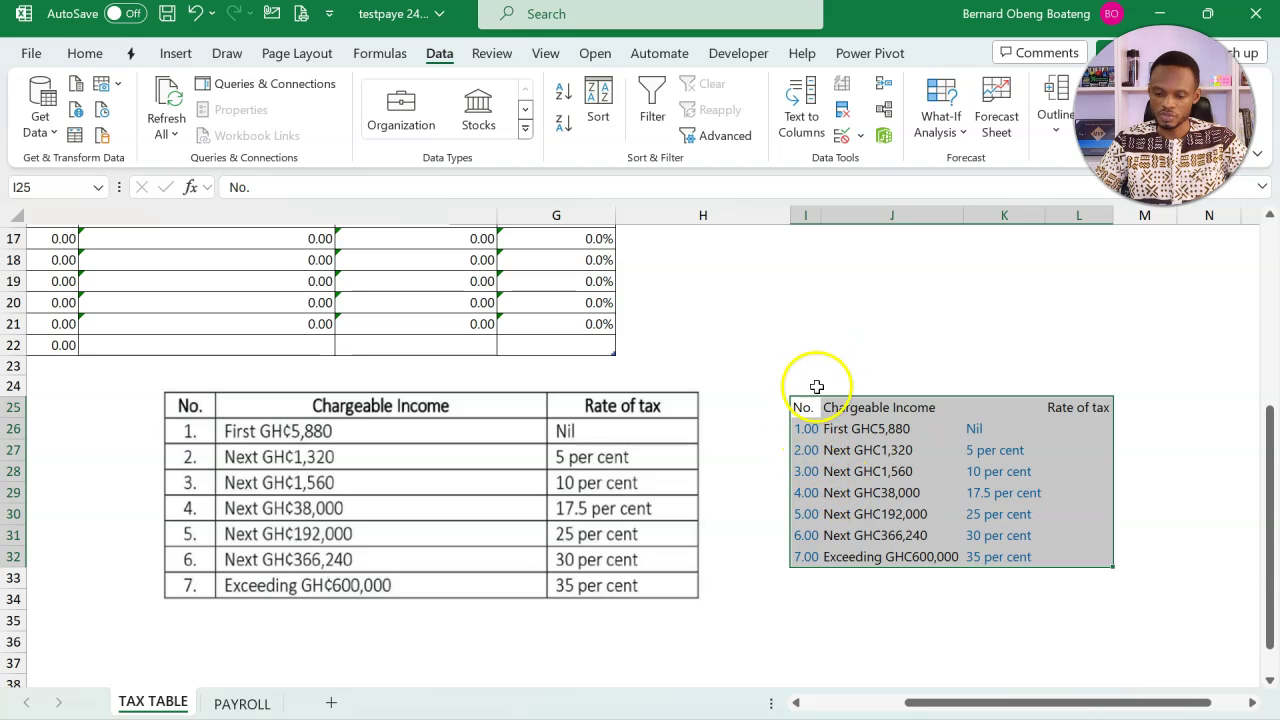
- Clear the imported numbering in I25:I32 and select the Rate of tax column
left_click_drag(806, 408, 804, 560)
key("Delete")
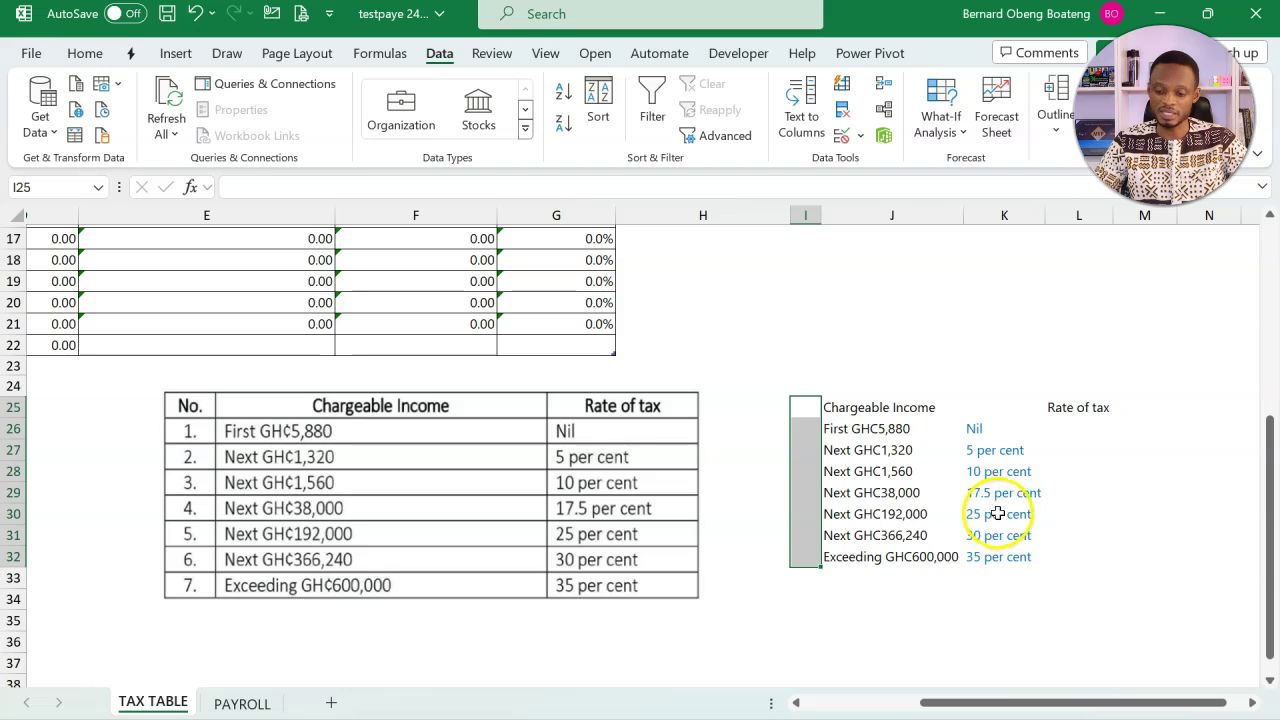
left_click(1065, 408)
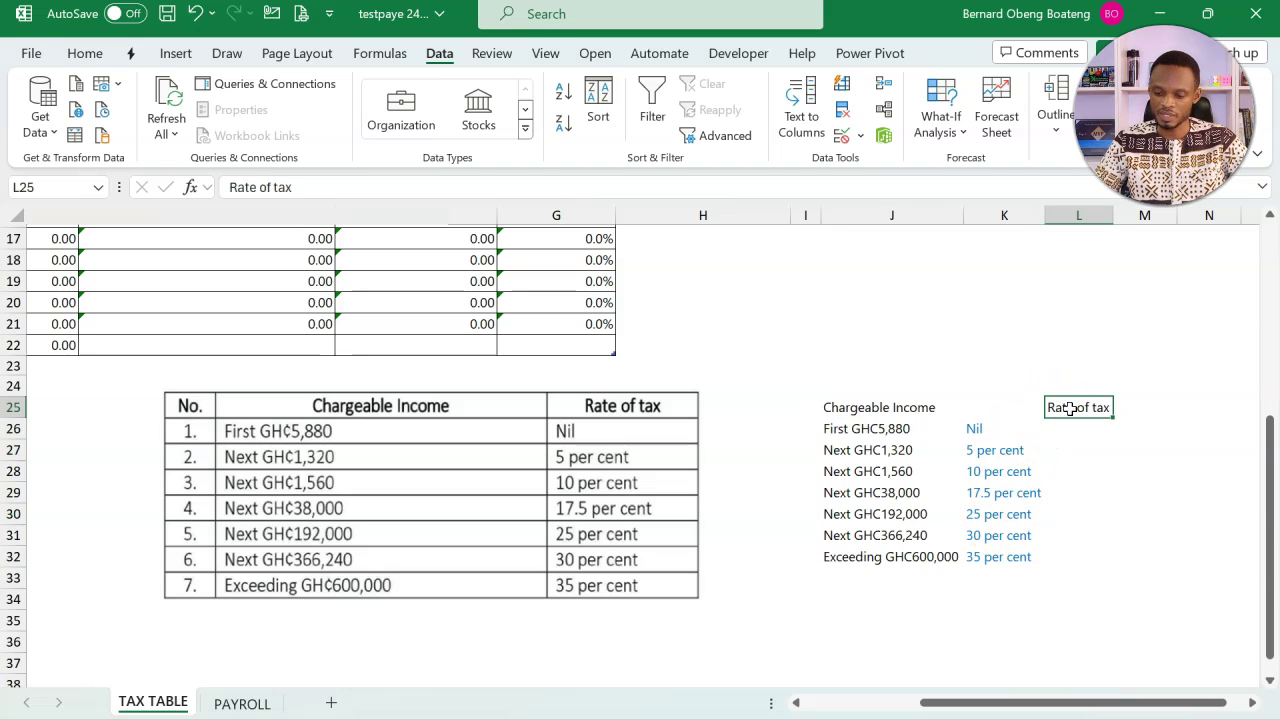
left_click(977, 427)
- Insert two empty columns before the Rate of tax column and select K26
key("alt+h")
key("i")
key("c")
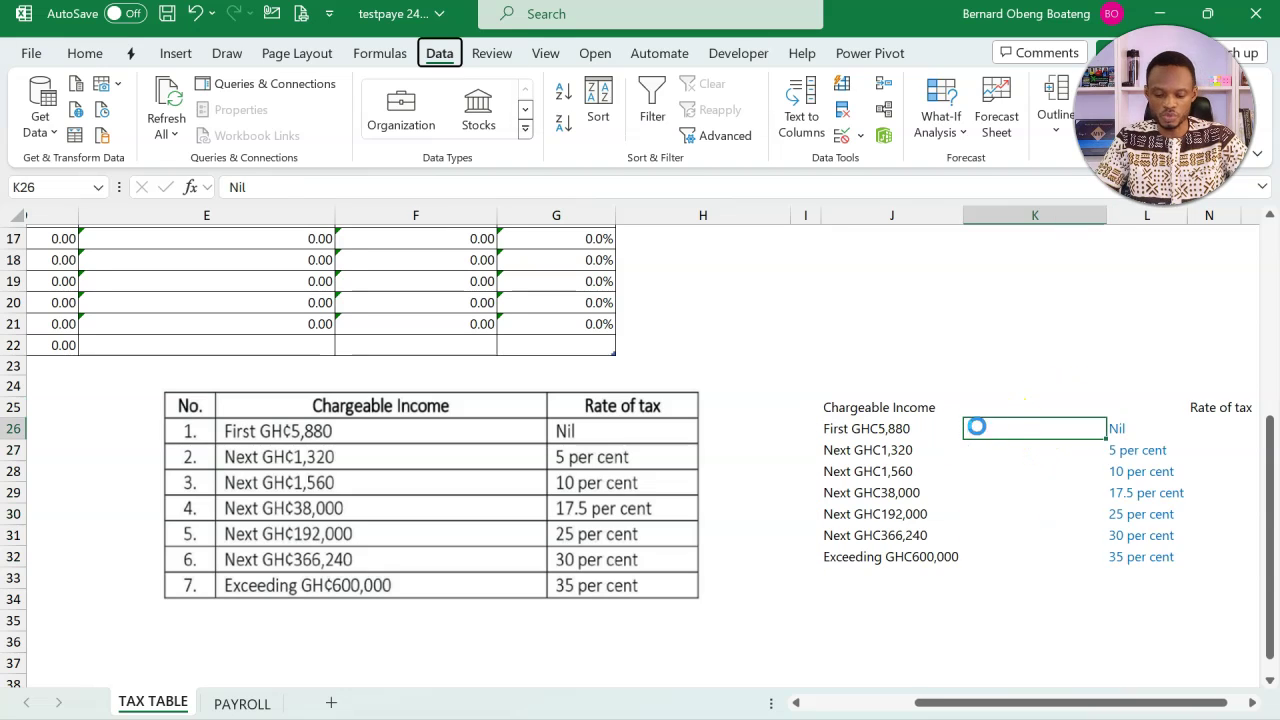
key("alt+i")
key("c")
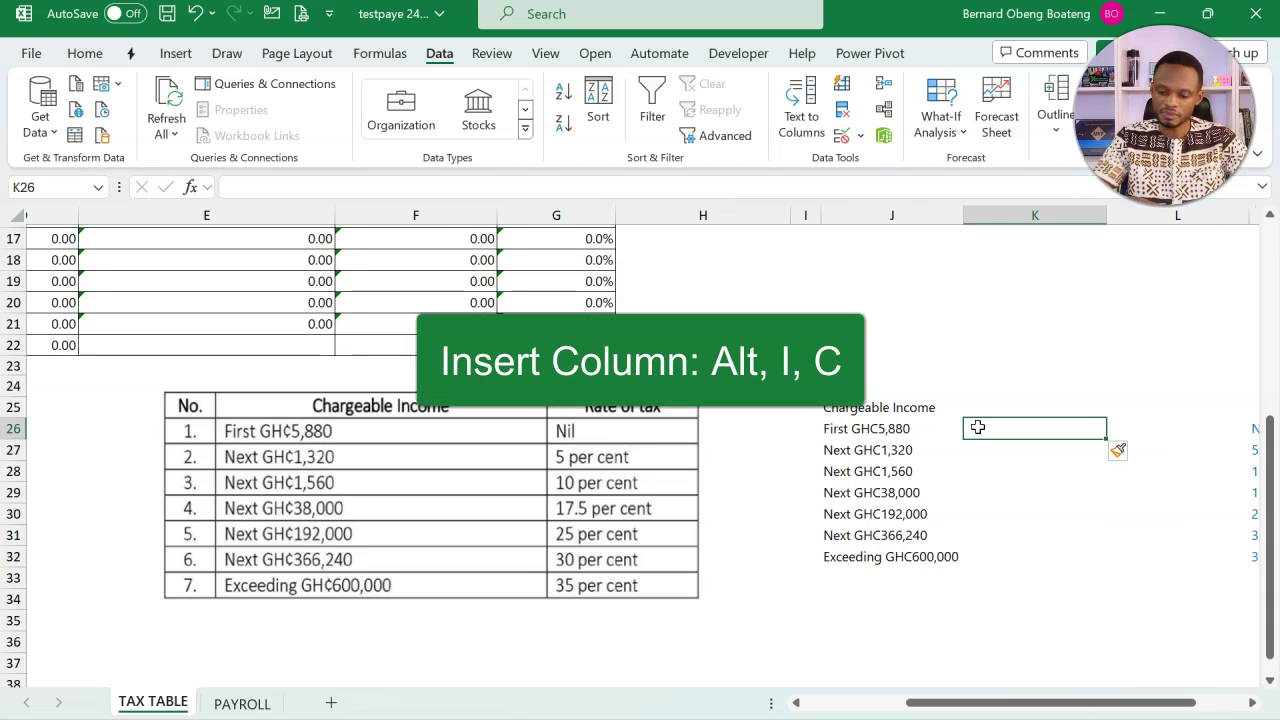
left_click(921, 451)
left_click(1023, 428)
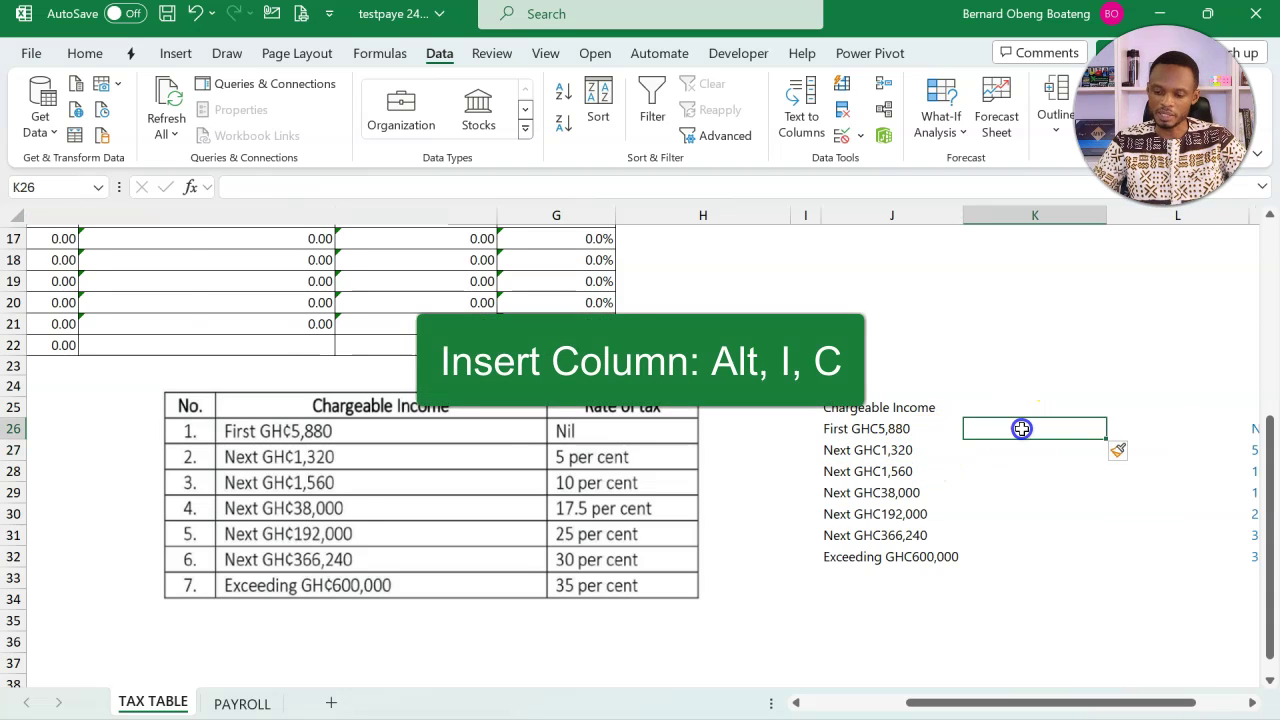
key("Right")
key("Right")
key("Left")
key("Left")
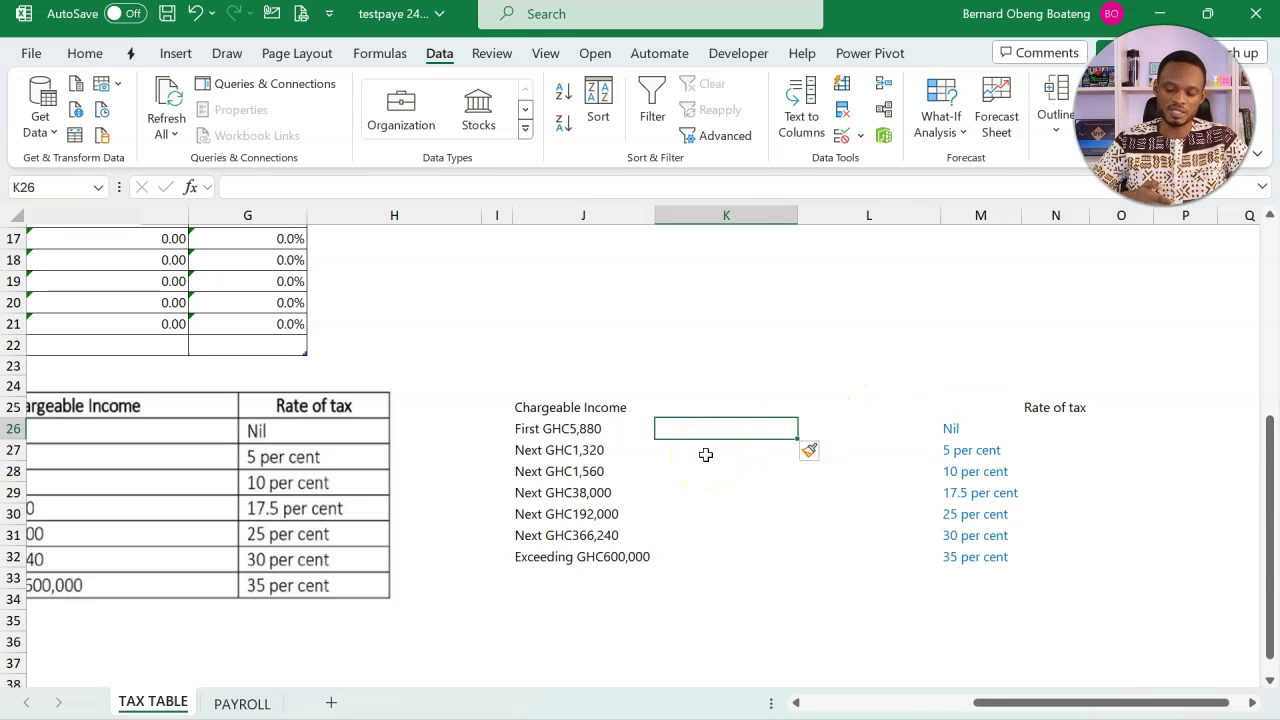
- Enter =TEXTAFTER(J26,"GHC") in K26 to pull out the band amount
type("=TEXTAFTER(")
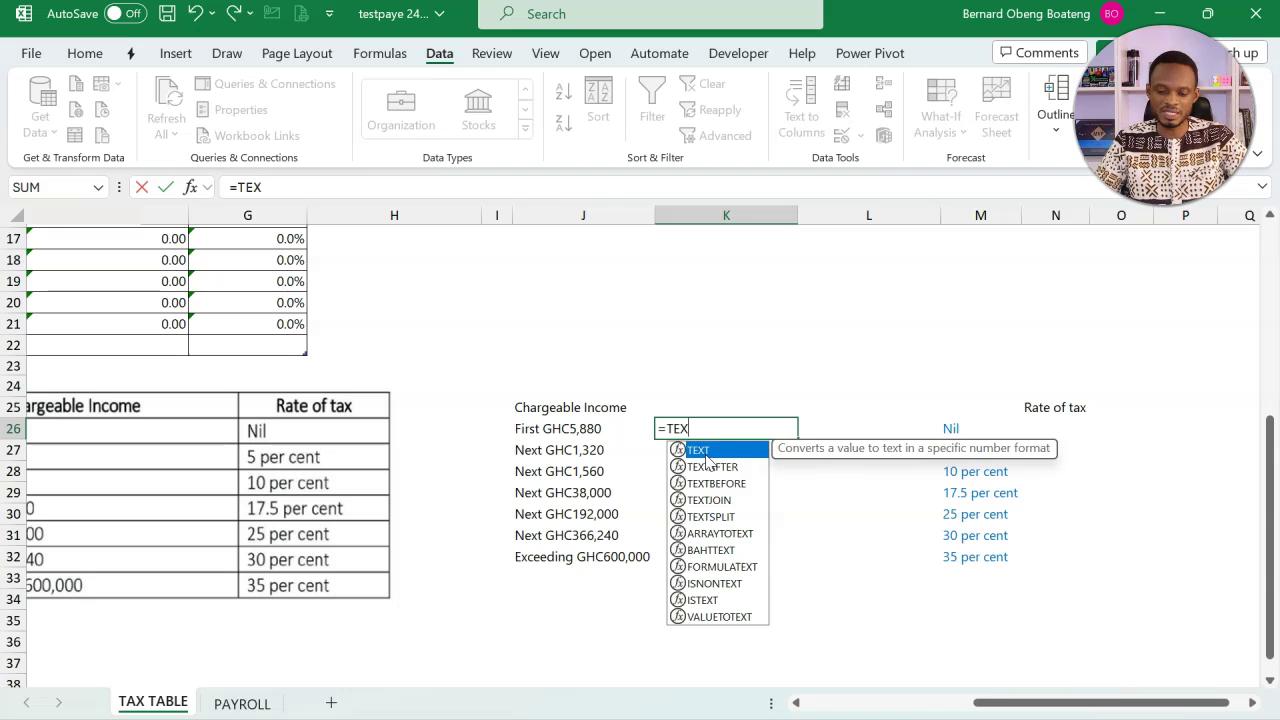
left_click(548, 433)
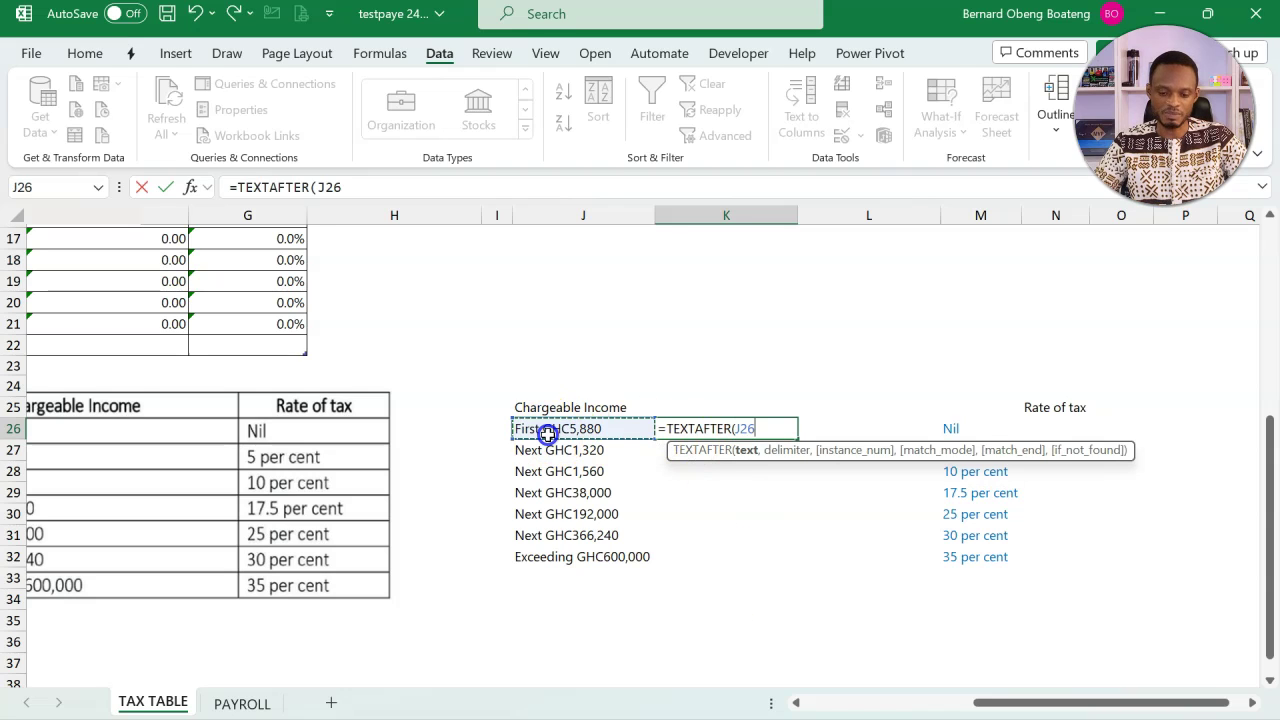
type(",\"GHC")
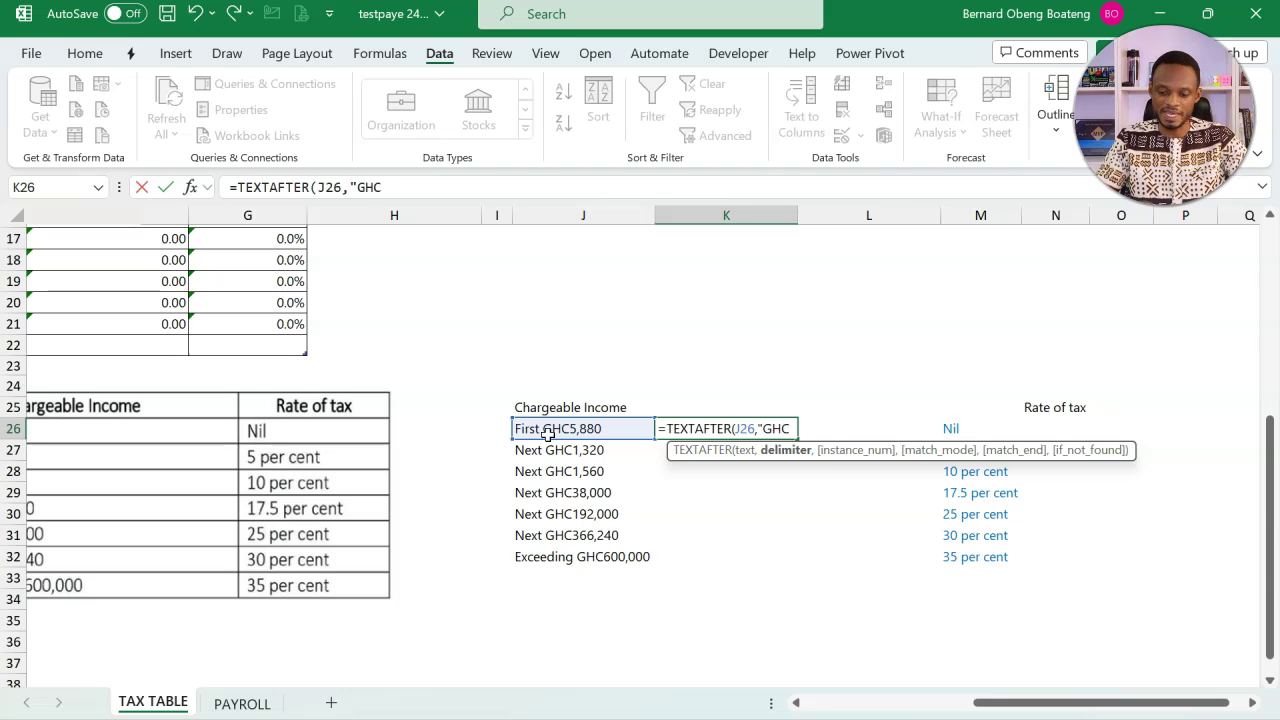
type("\")")
key("Return")
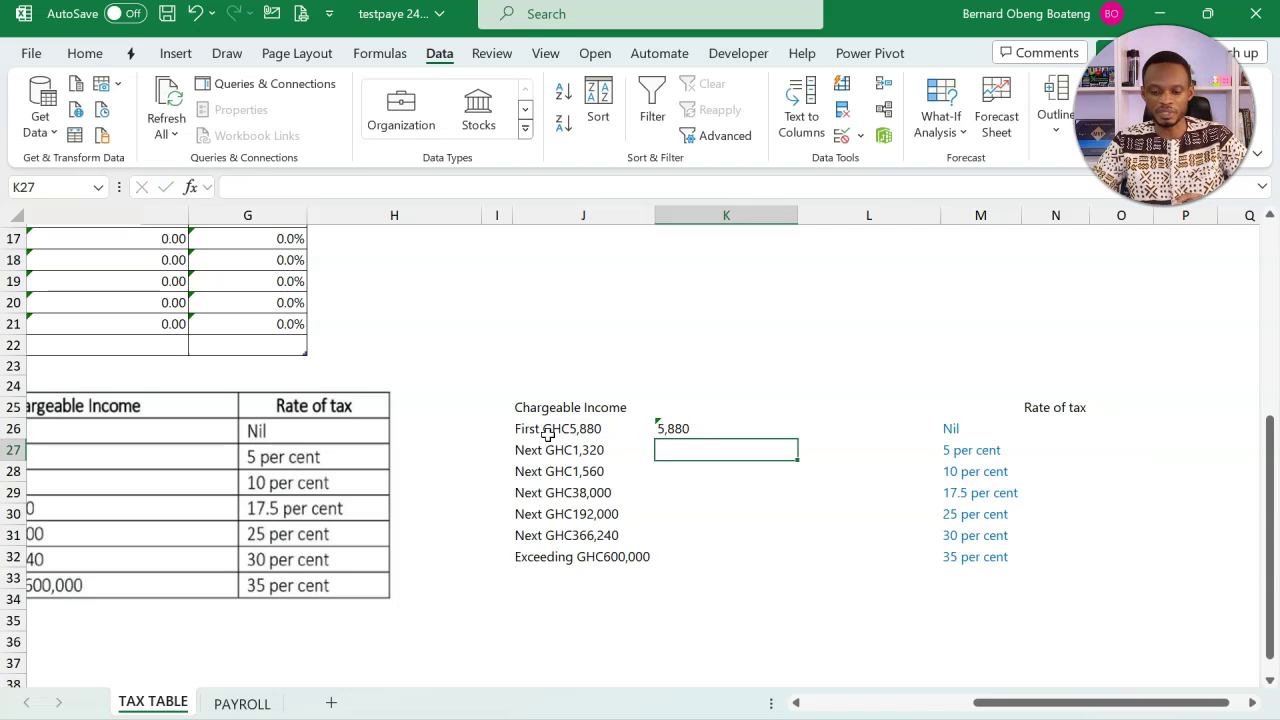
- Wrap it as =VALUE(TEXTAFTER(J26,"GHC")) and fill it down to K32
left_click(700, 429)
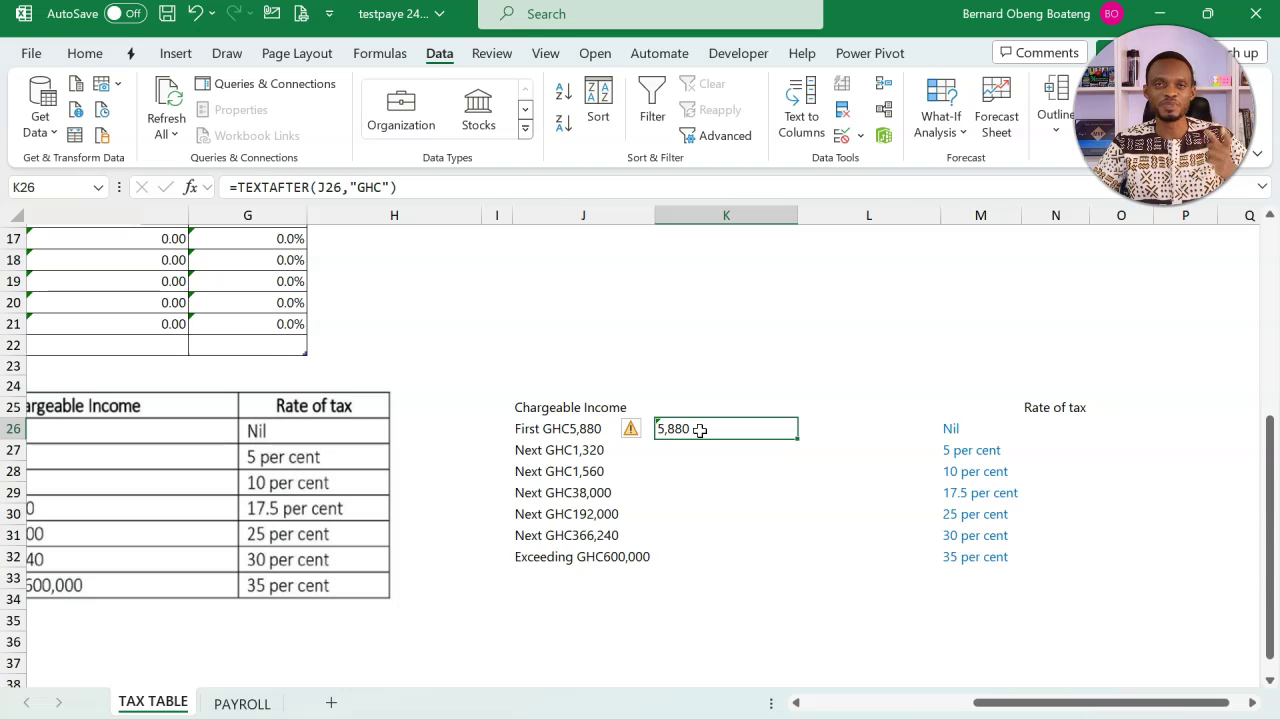
left_click(240, 187)
type("VALUE(")
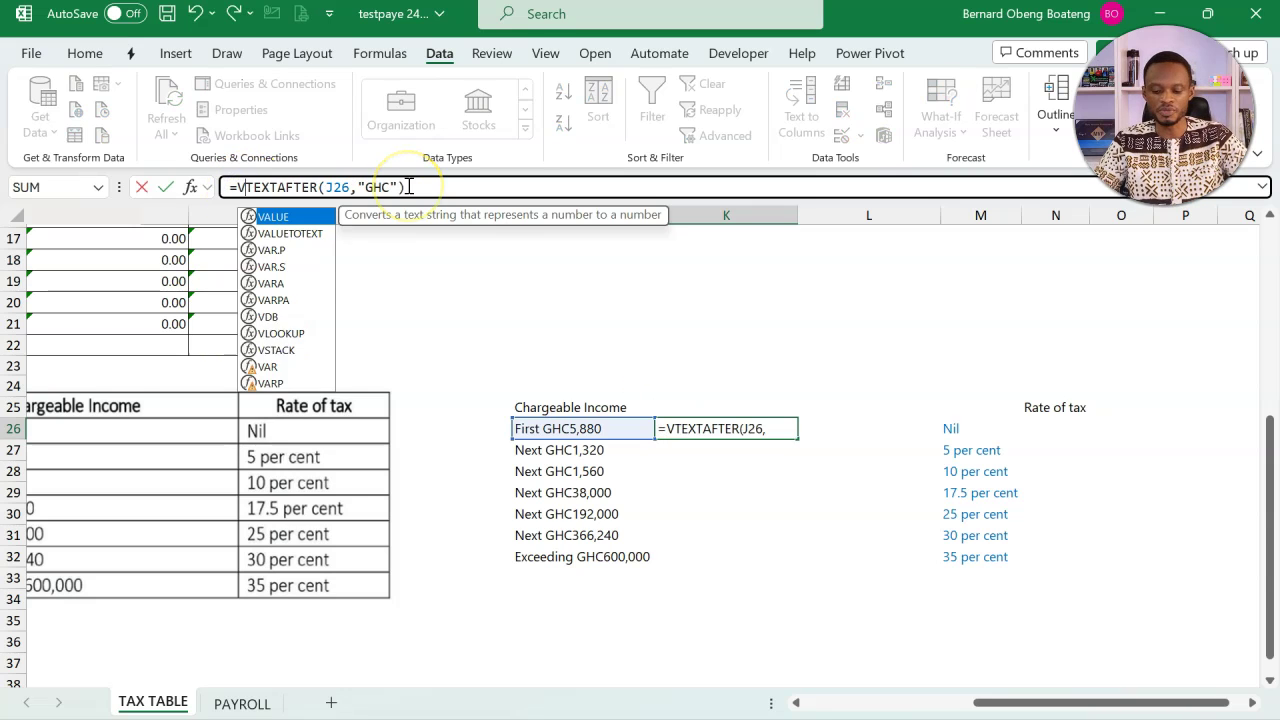
left_click(455, 186)
type(")")
key("Return")
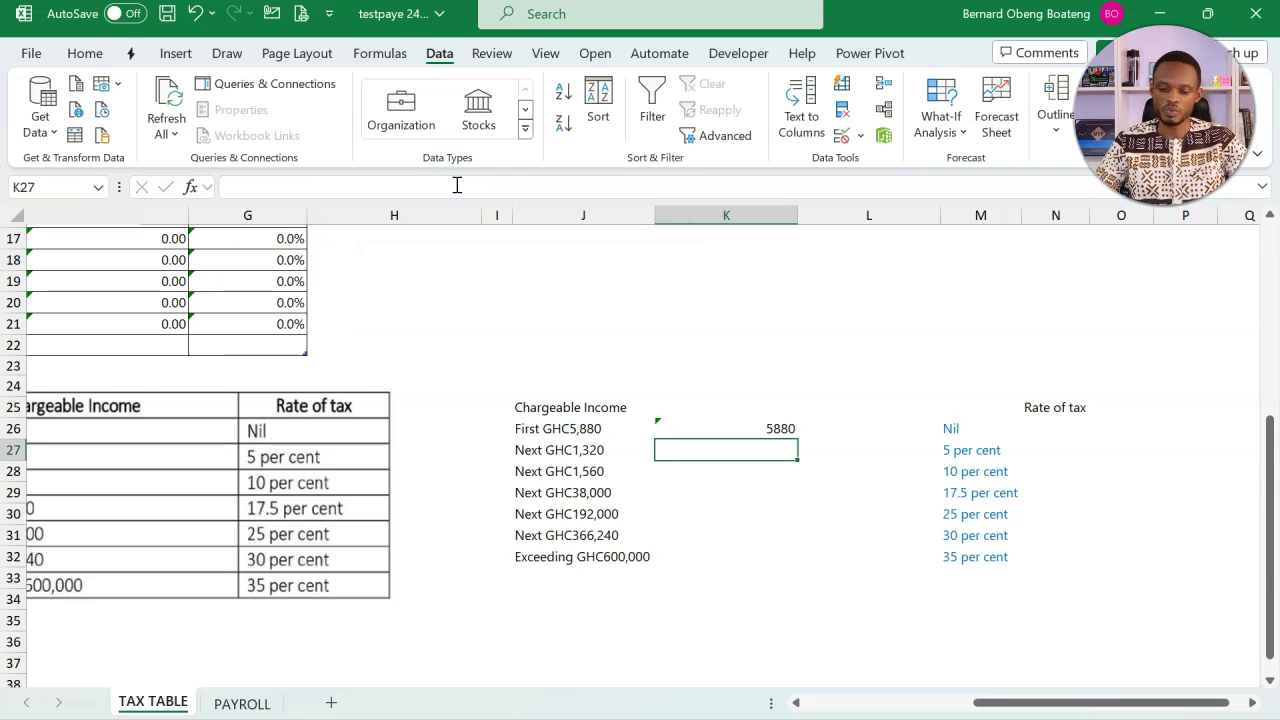
left_click(686, 429)
left_click_drag(796, 440, 805, 562)
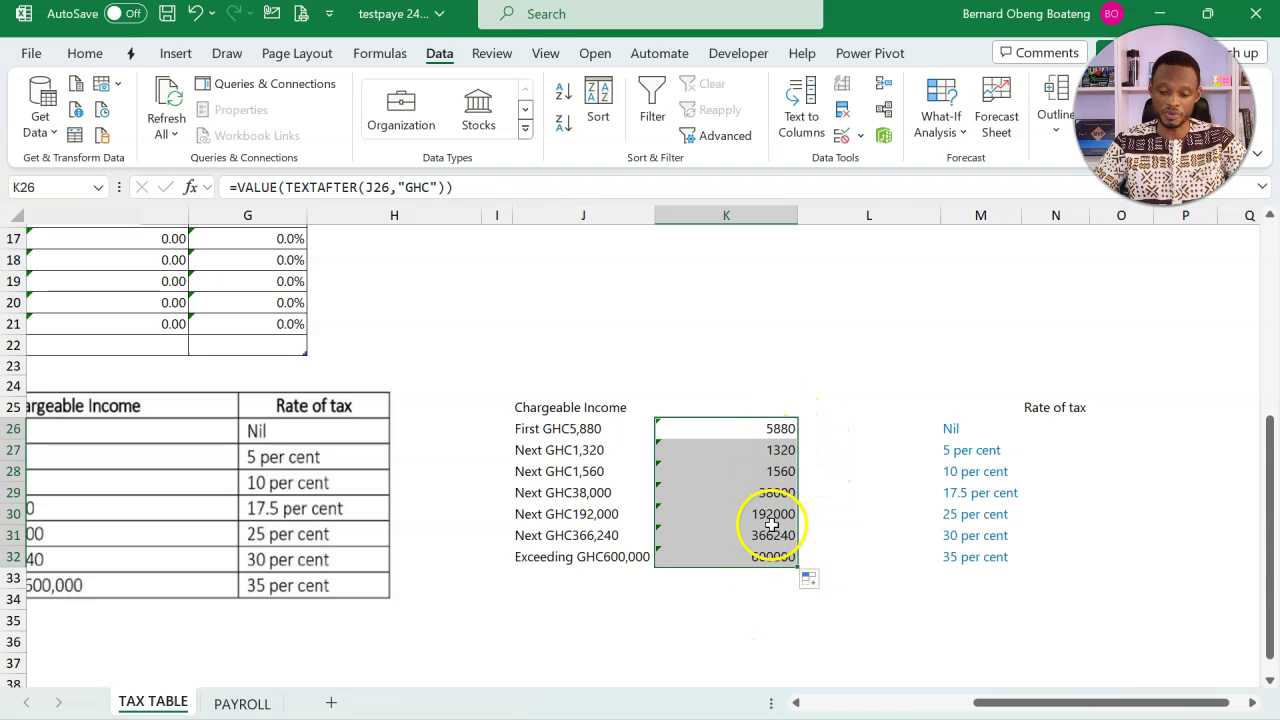
- Fill L26:L32 with =K26/12 monthly amounts in Comma Style with blue font
left_click(838, 426)
type("=")
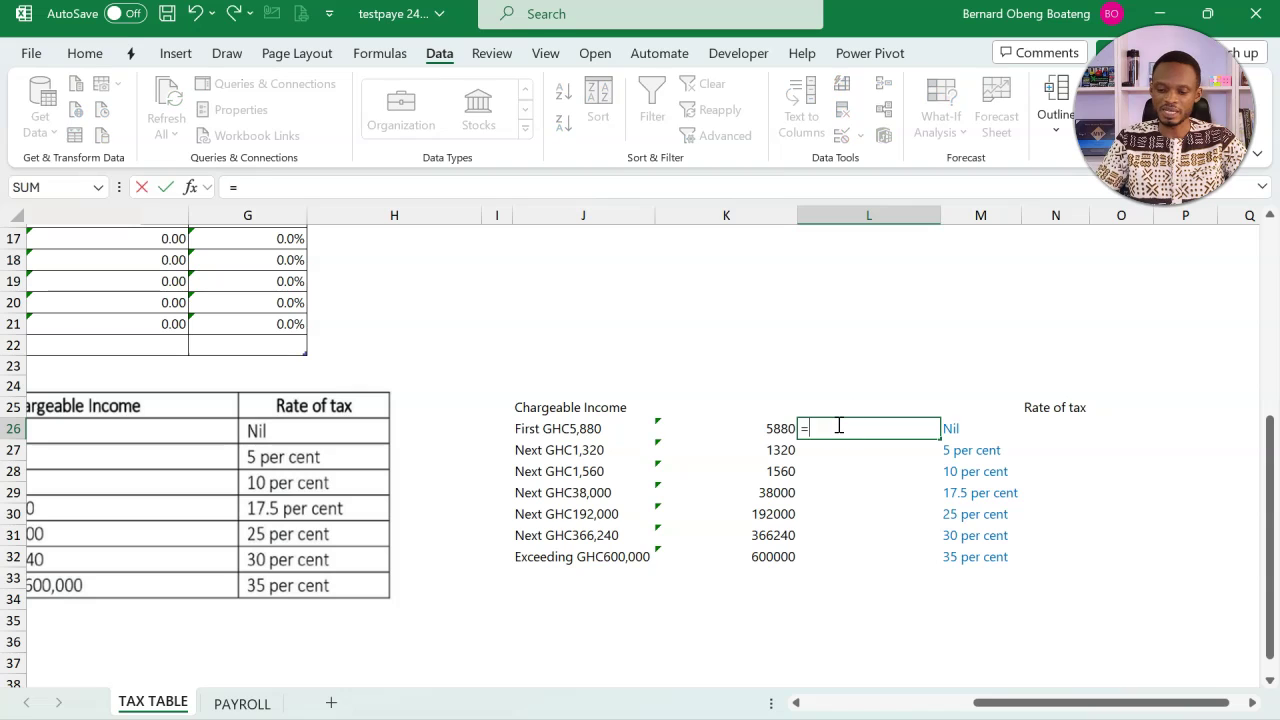
key("Left")
type("/12")
key("Return")
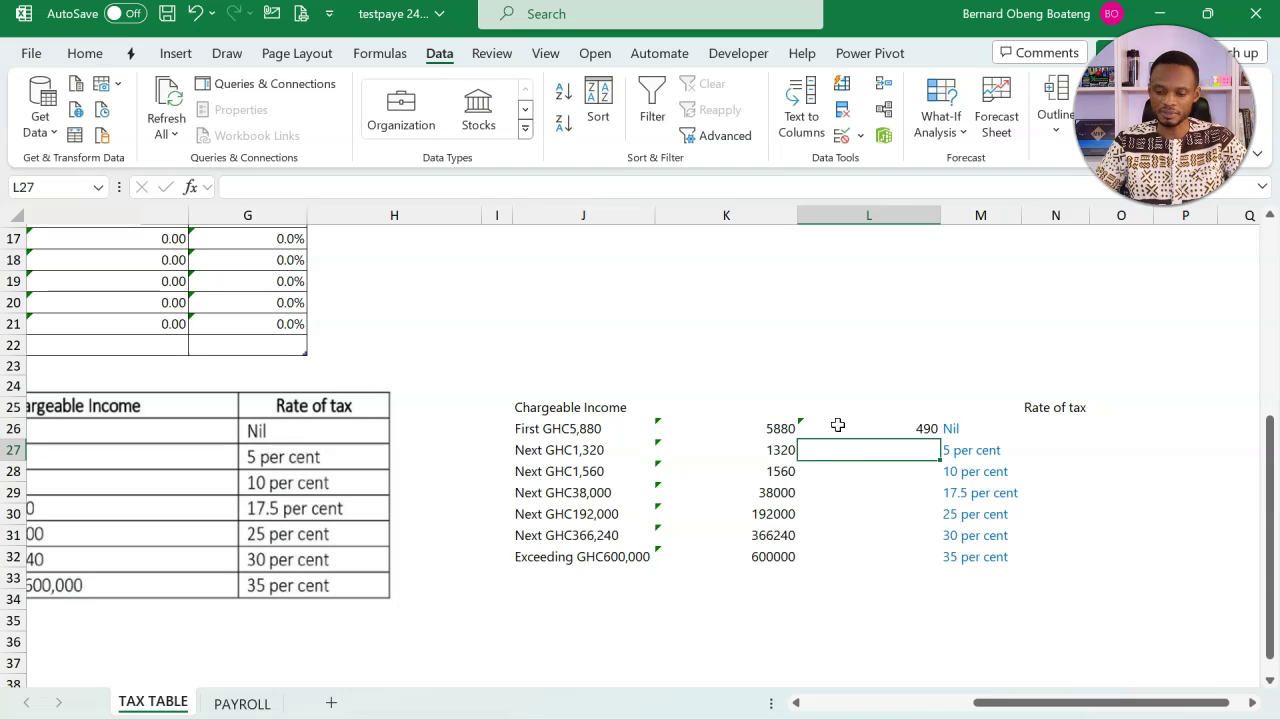
left_click(852, 428)
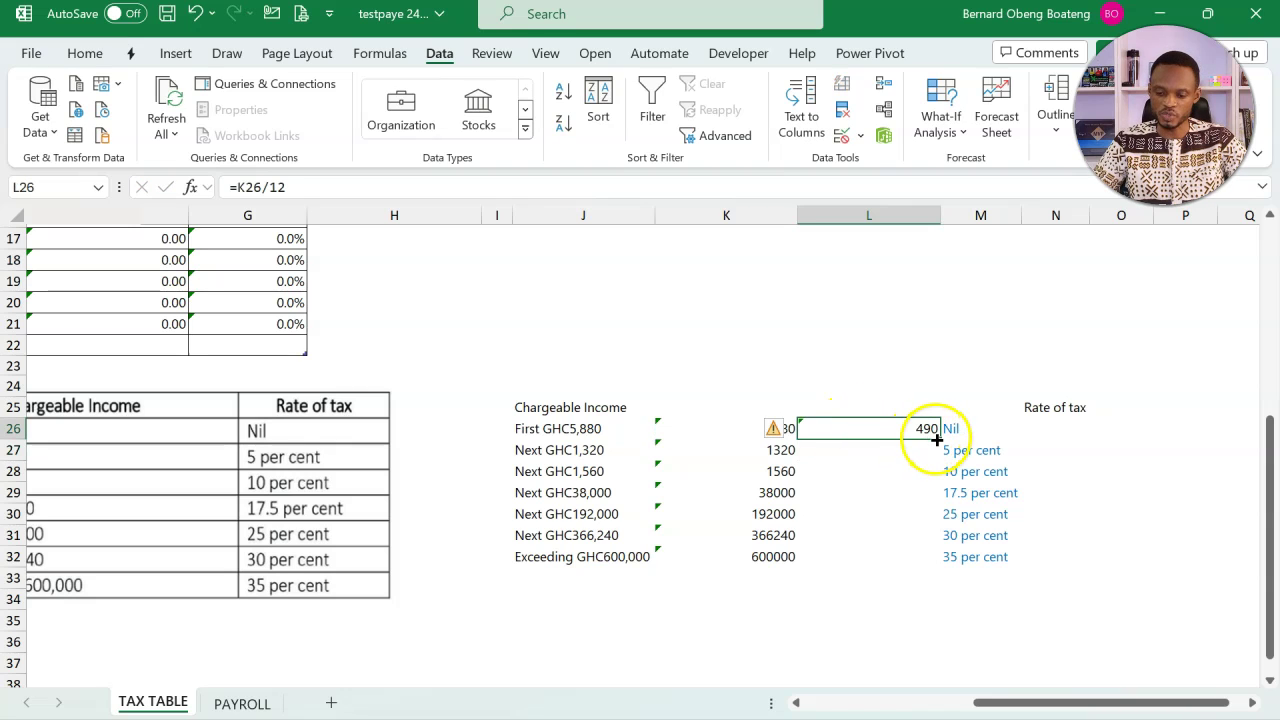
left_click_drag(939, 439, 940, 562)
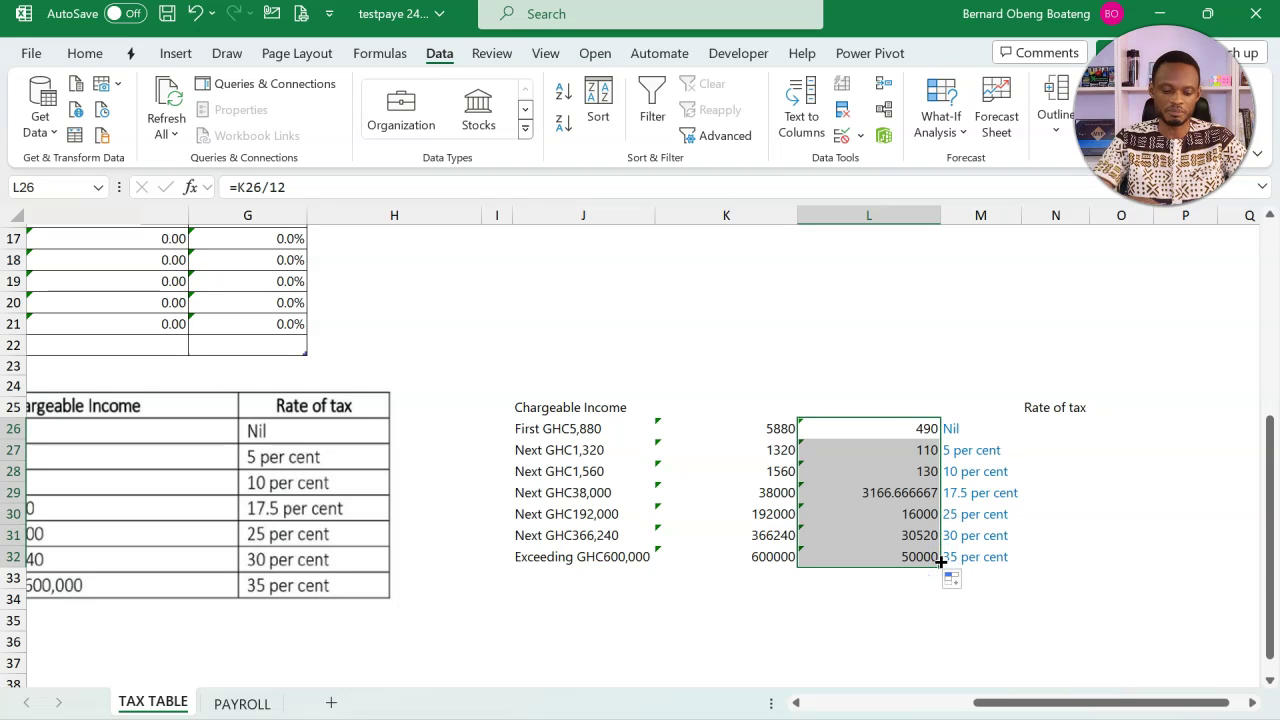
key("ctrl+shift+1")
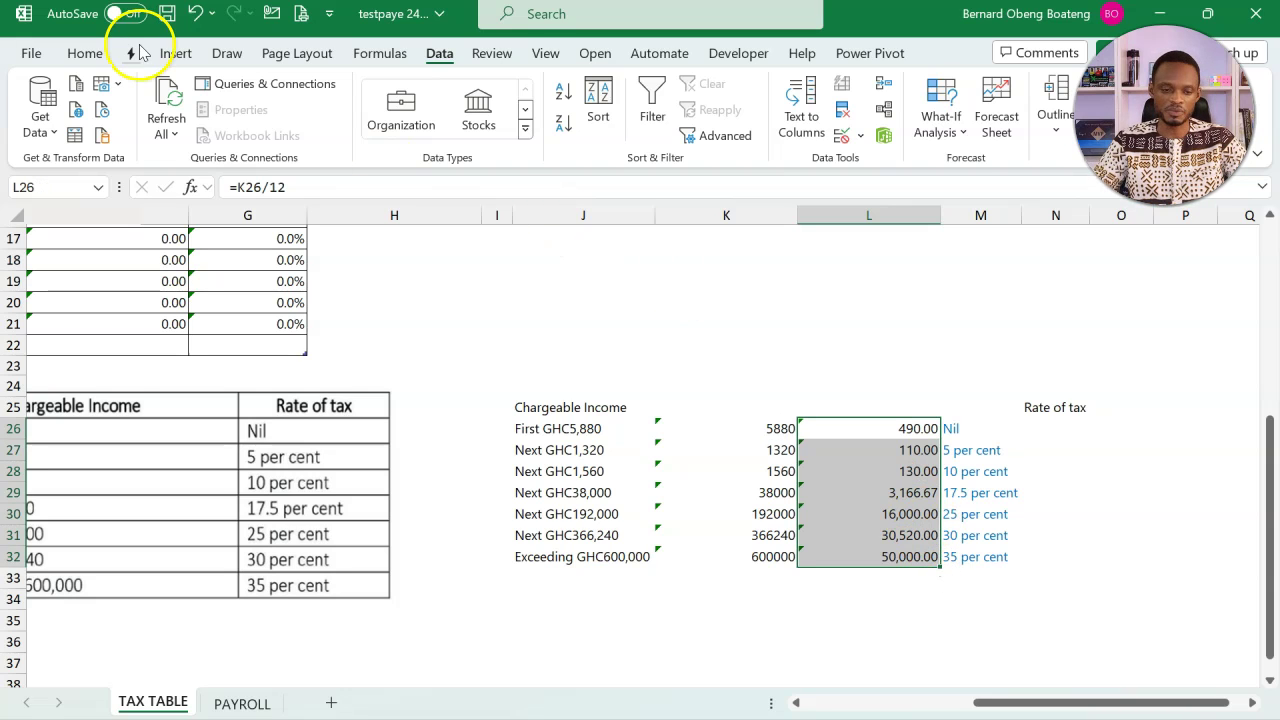
left_click(85, 53)
left_click(311, 122)
- Set the rate descriptions M26:M33 to Automatic font colour and delete the N25 label
left_click(1031, 438)
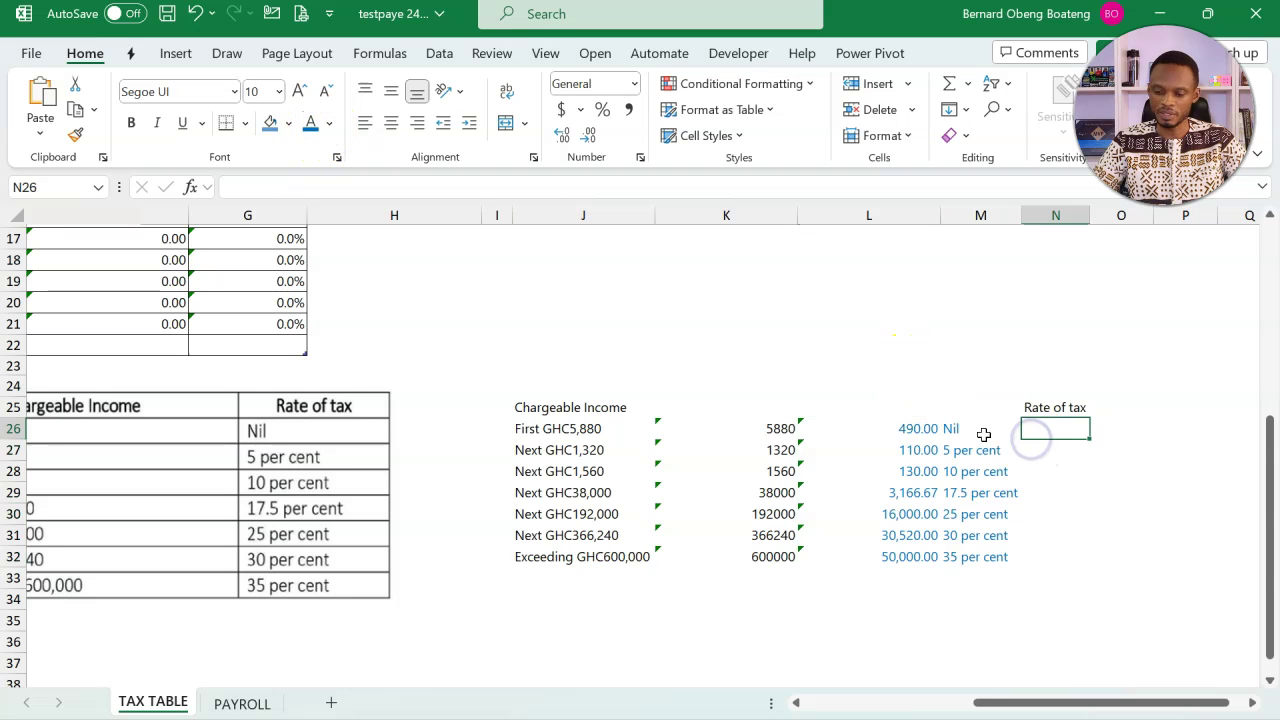
left_click_drag(980, 434, 989, 574)
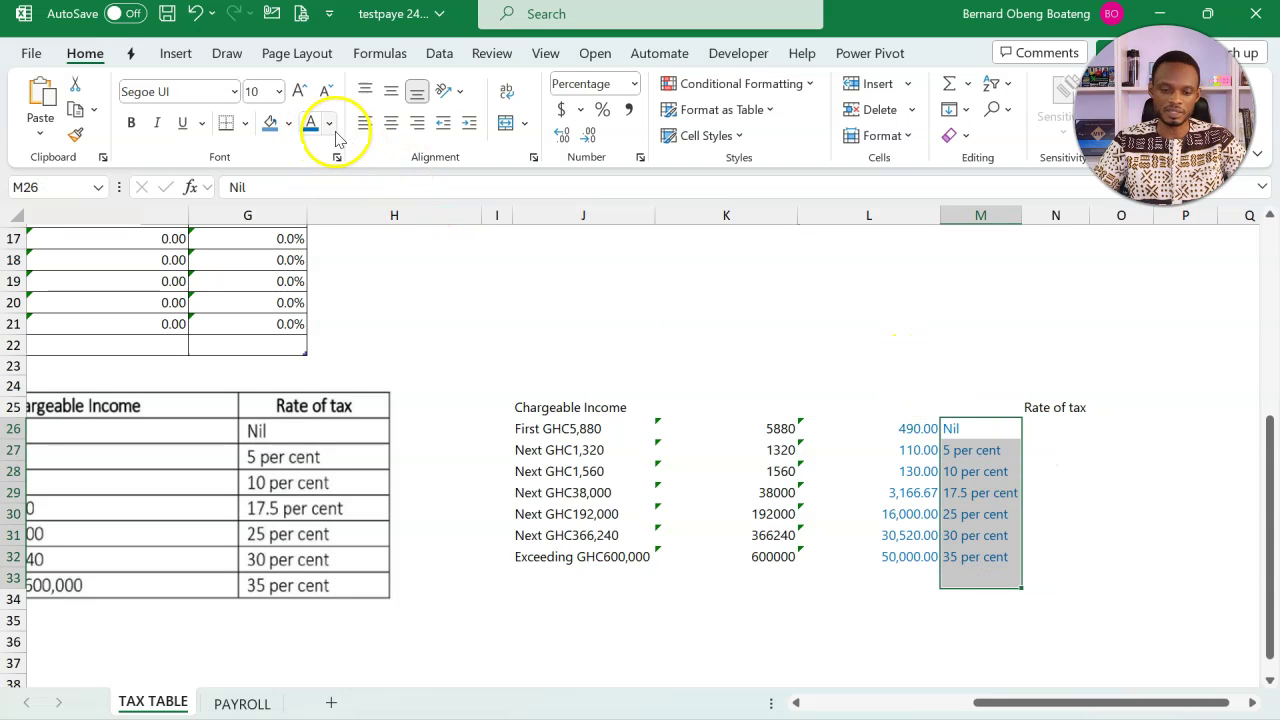
left_click(329, 123)
left_click(345, 152)
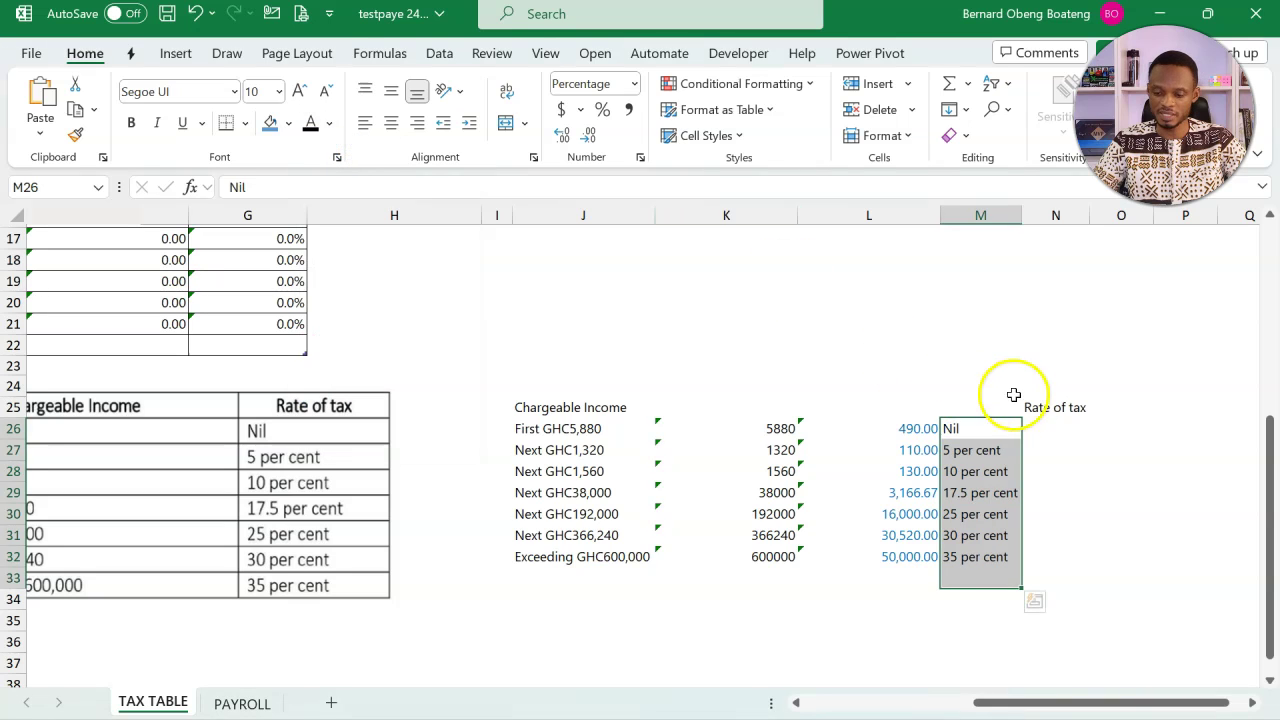
left_click(1052, 405)
key("Delete")
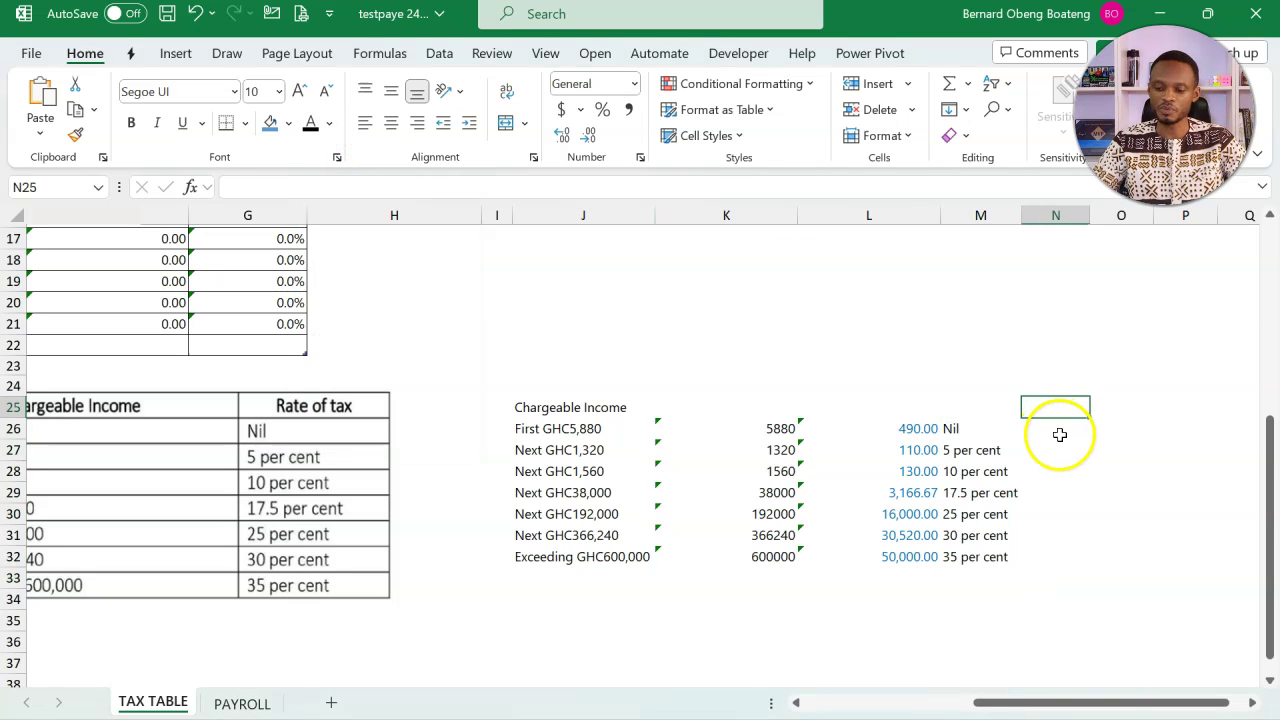
- Enter =TEXTBEFORE(M26," ") in N26 and copy it down to N32
left_click(1060, 434)
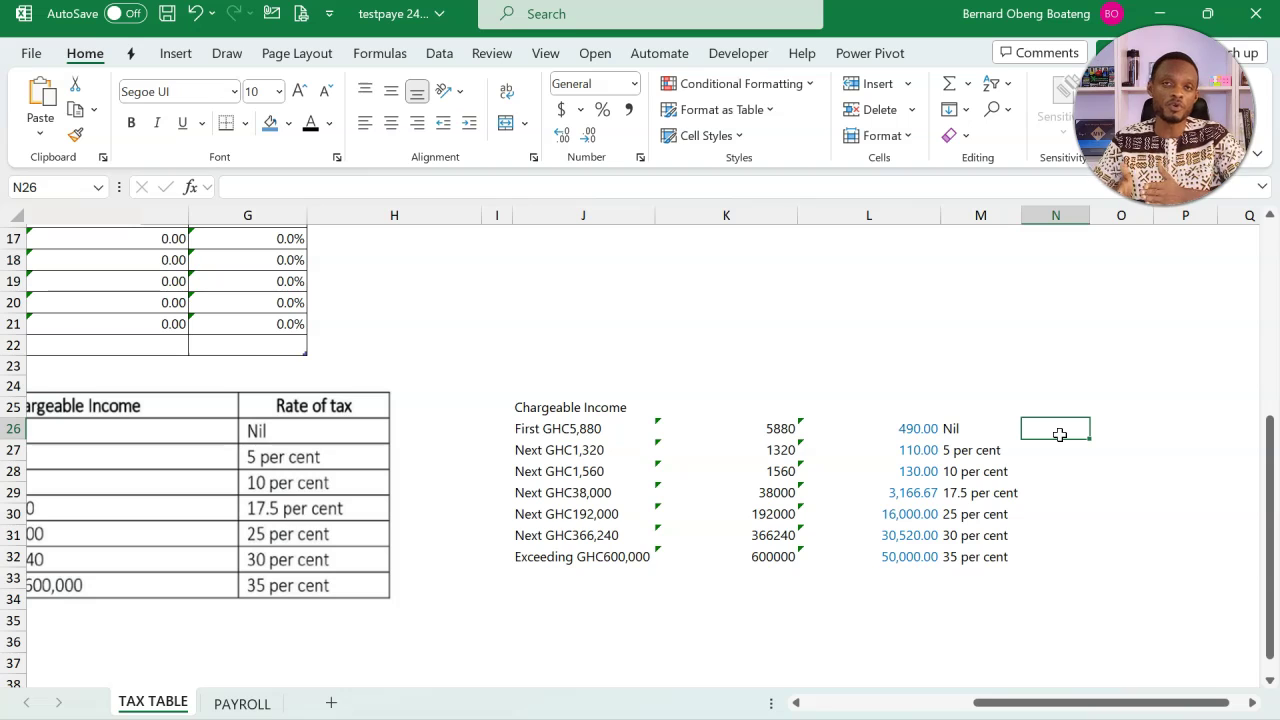
type("=TEX")
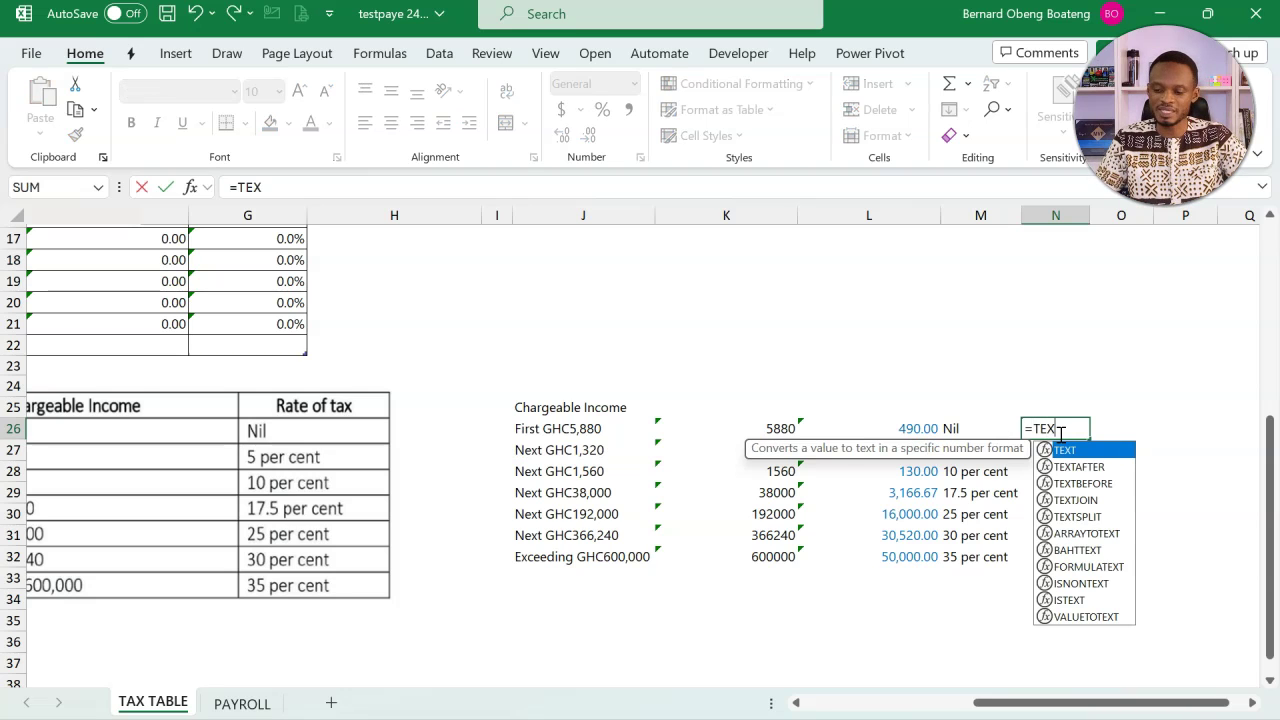
key("Down")
key("Down")
key("Tab")
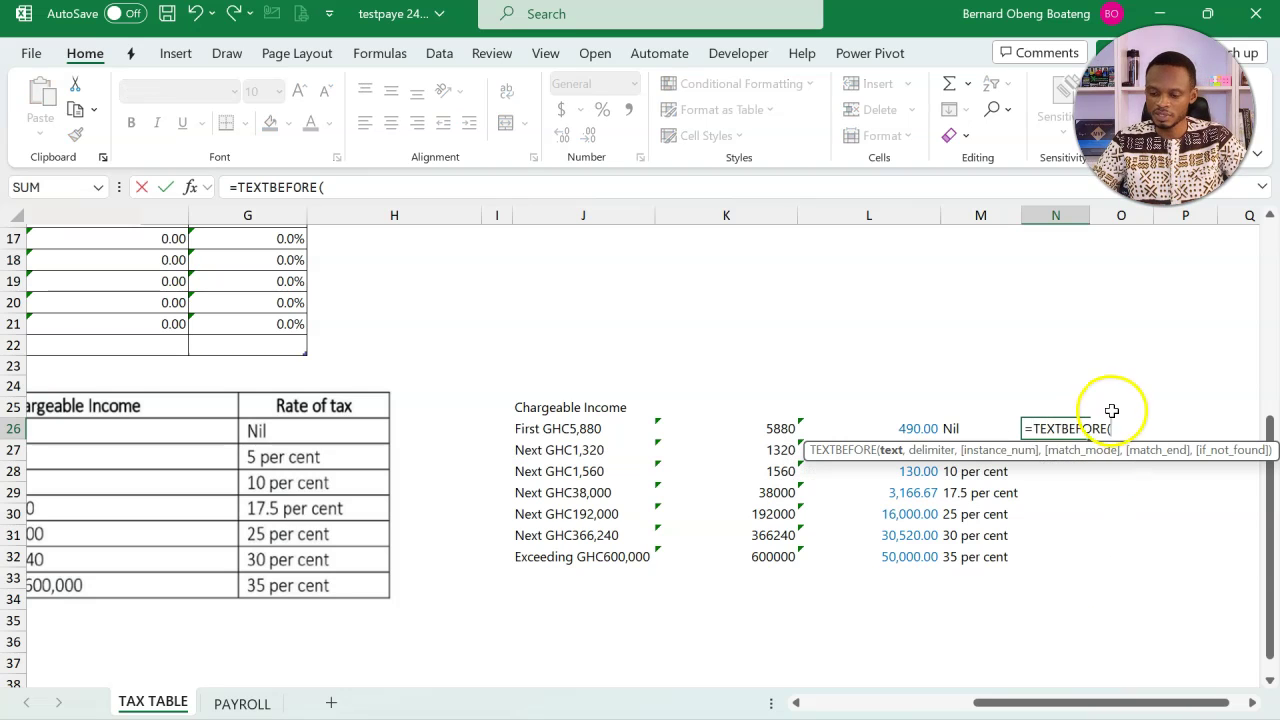
left_click(976, 424)
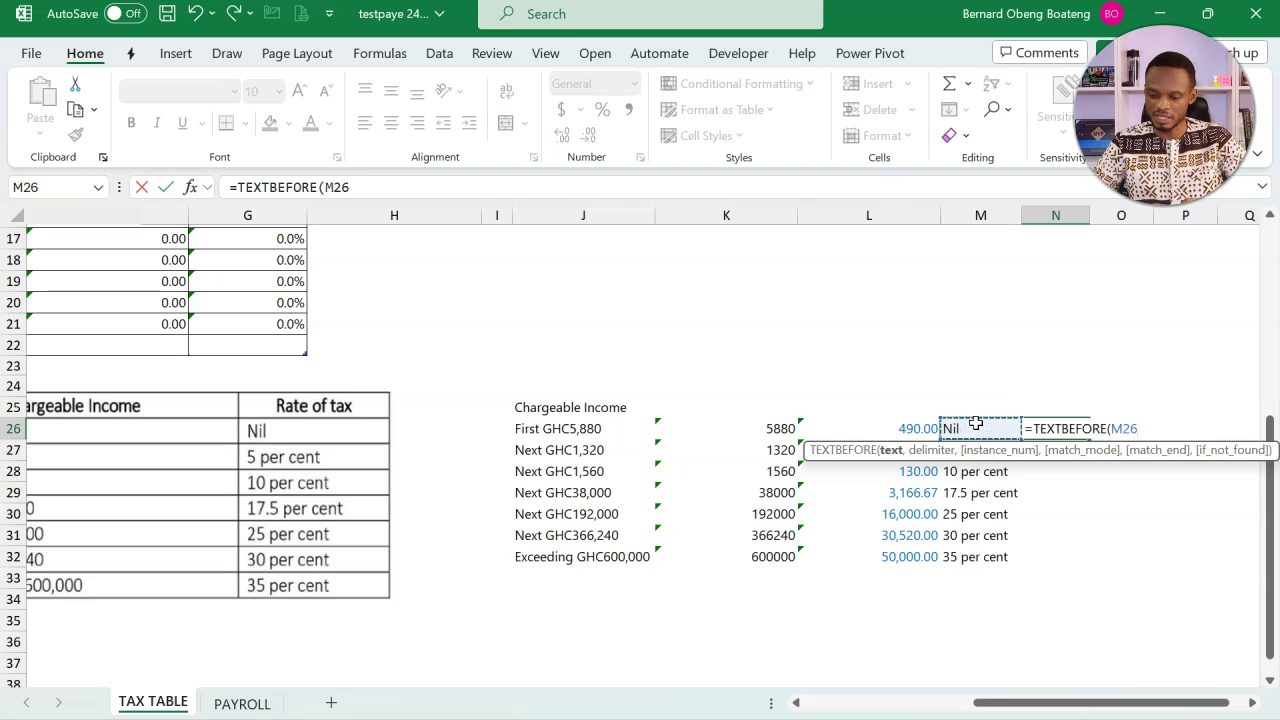
type(",")
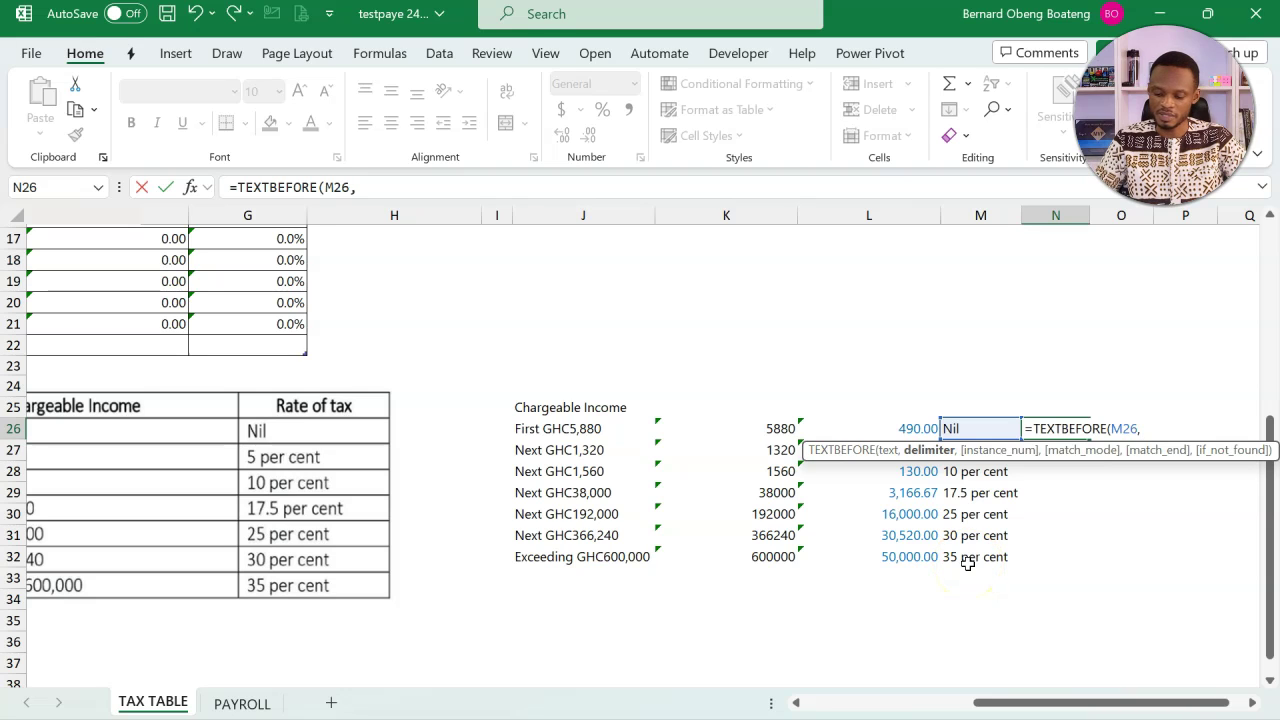
type("\" \")")
key("Return")
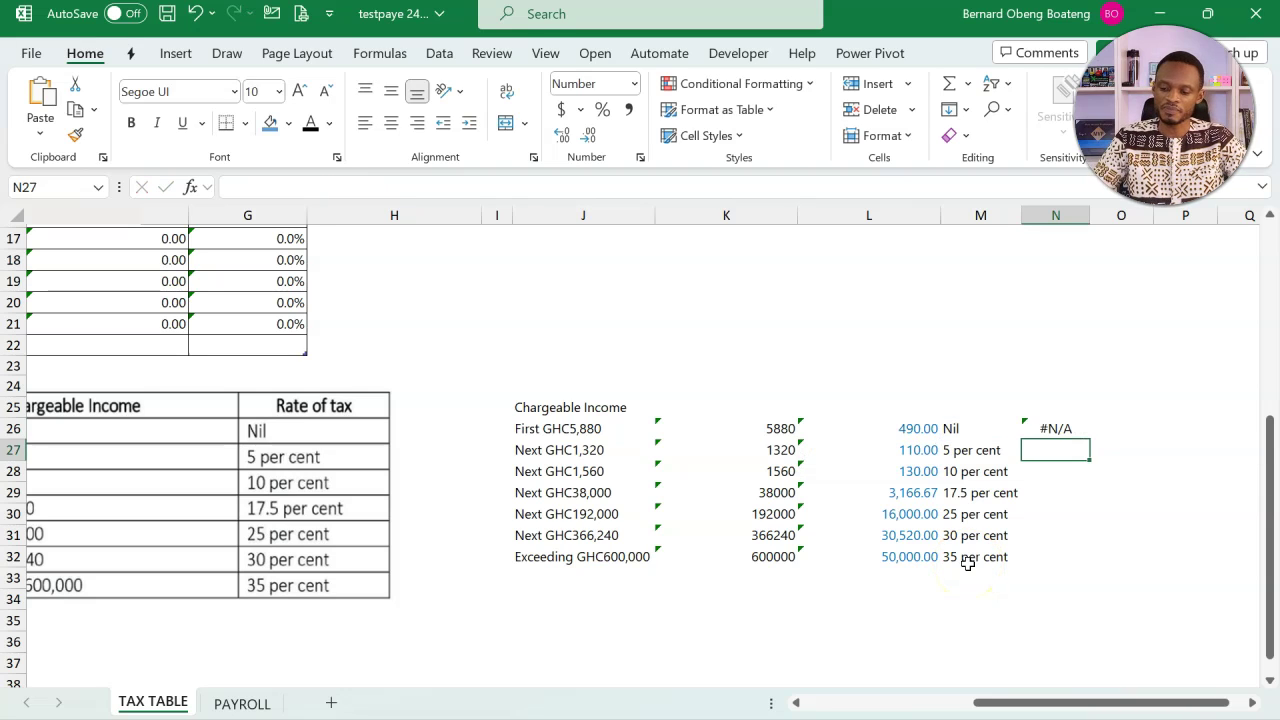
left_click(973, 432)
left_click(1028, 432)
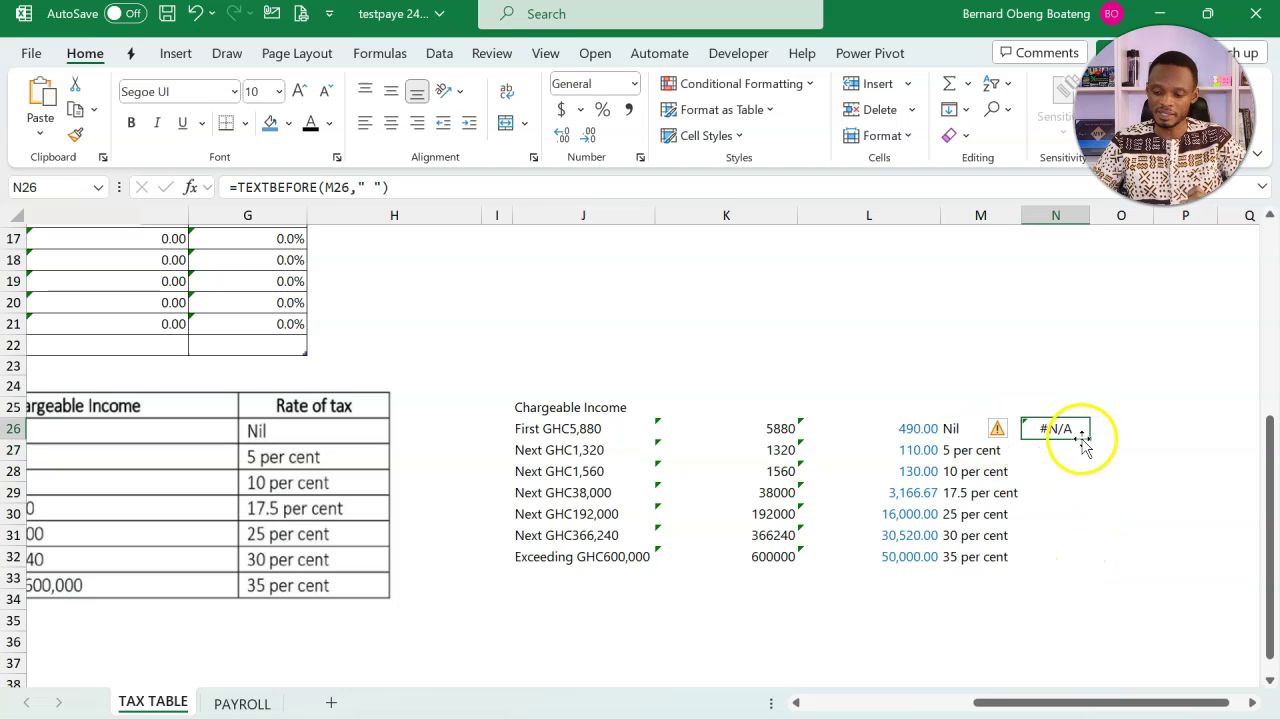
left_click_drag(1089, 440, 1088, 562)
left_click(1056, 430)
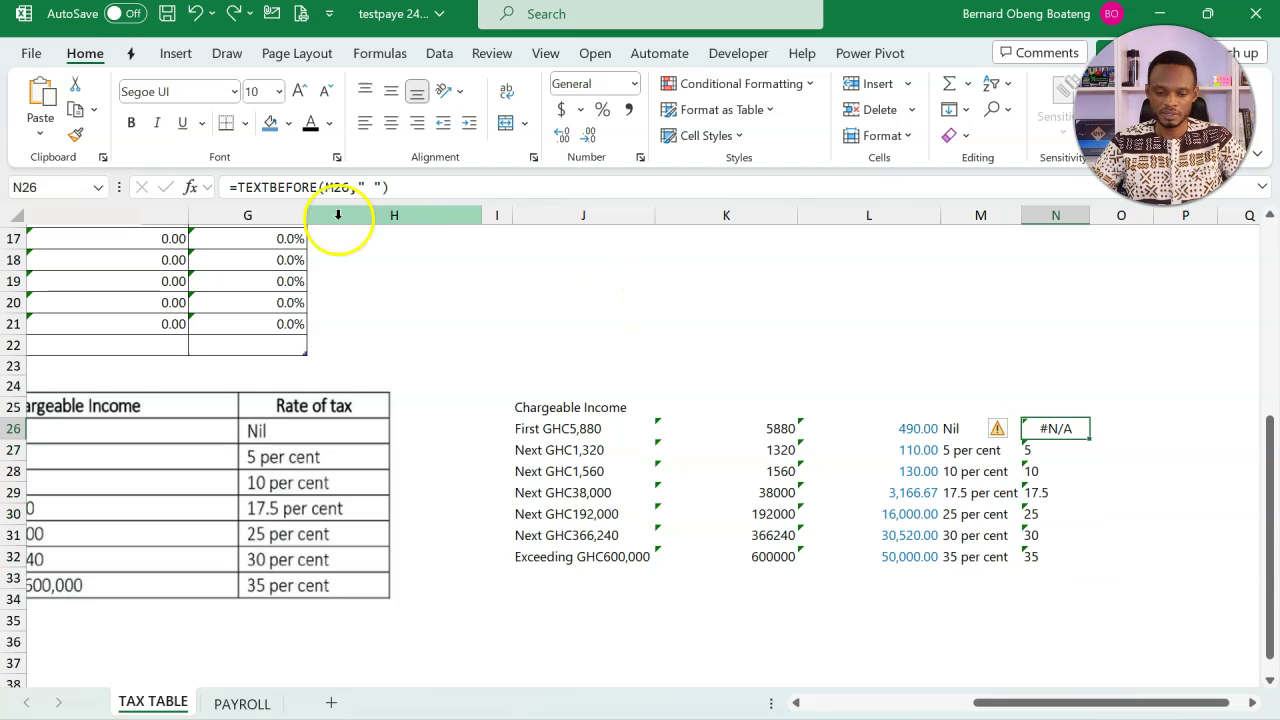
- Wrap N26 in VALUE and fill down, giving rates 5 to 35 with #N/A for Nil
left_click(235, 187)
type("VALUE(")
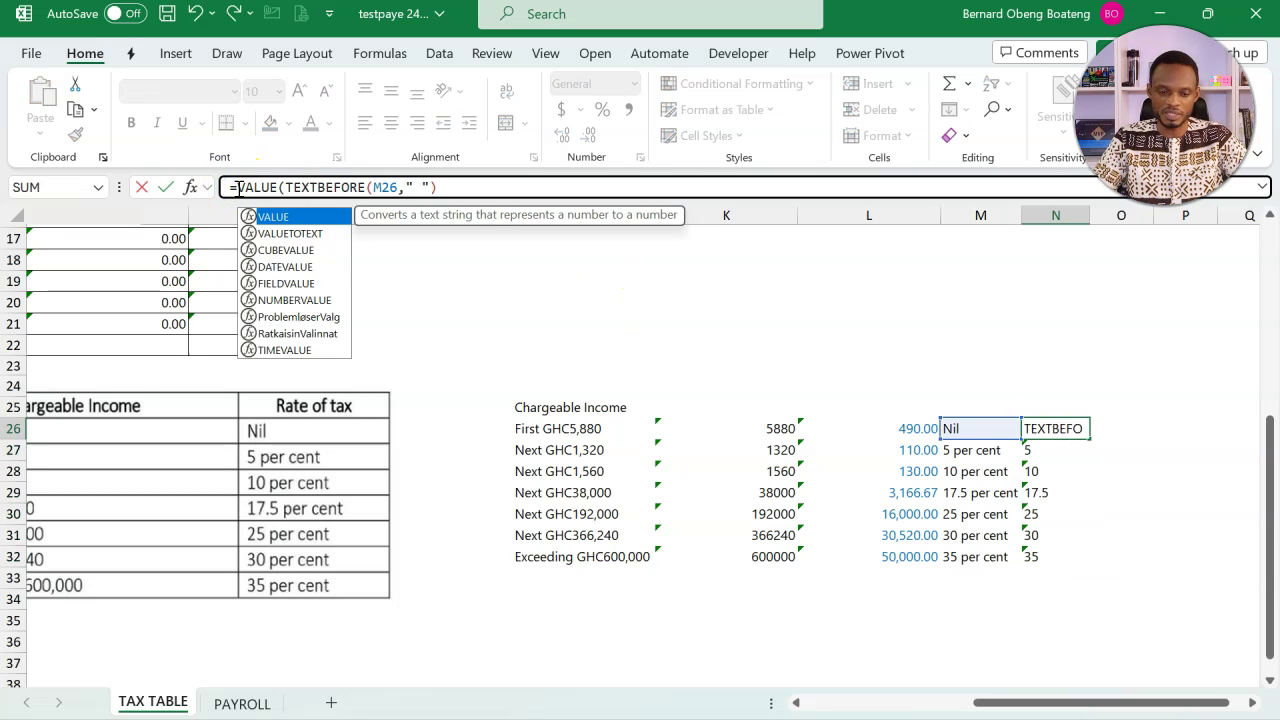
key("Tab")
left_click(452, 185)
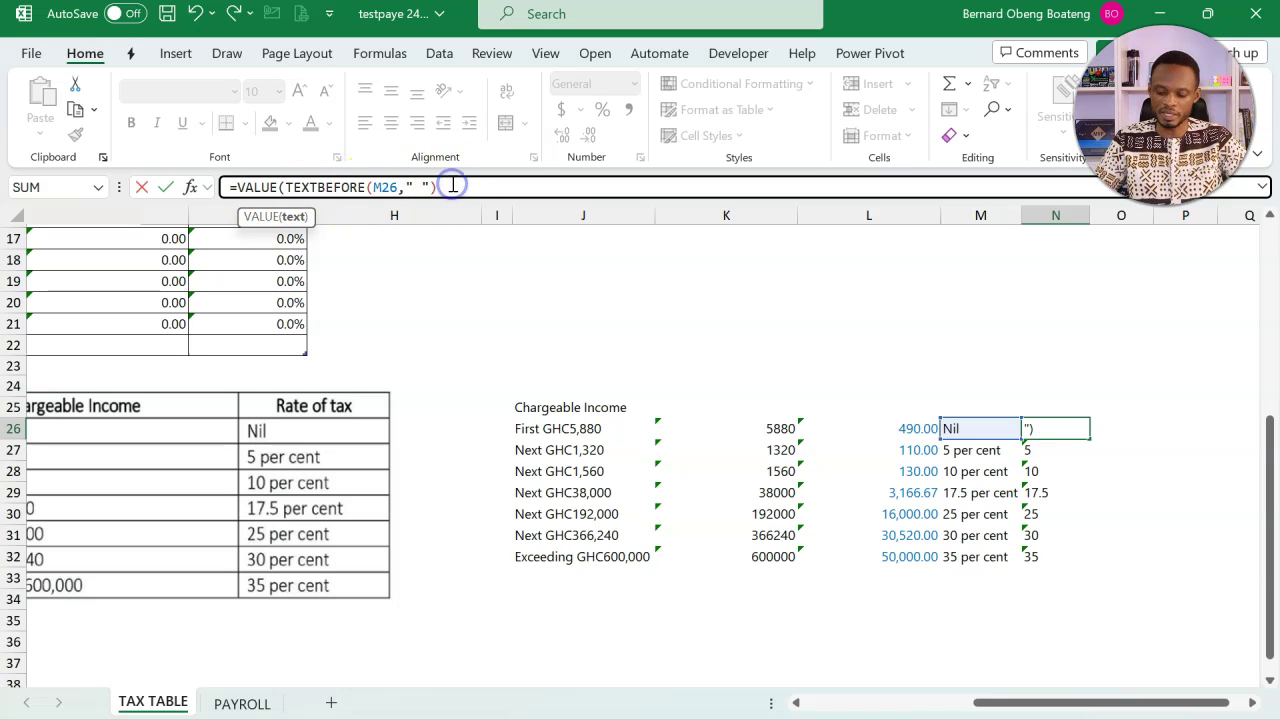
key("Return")
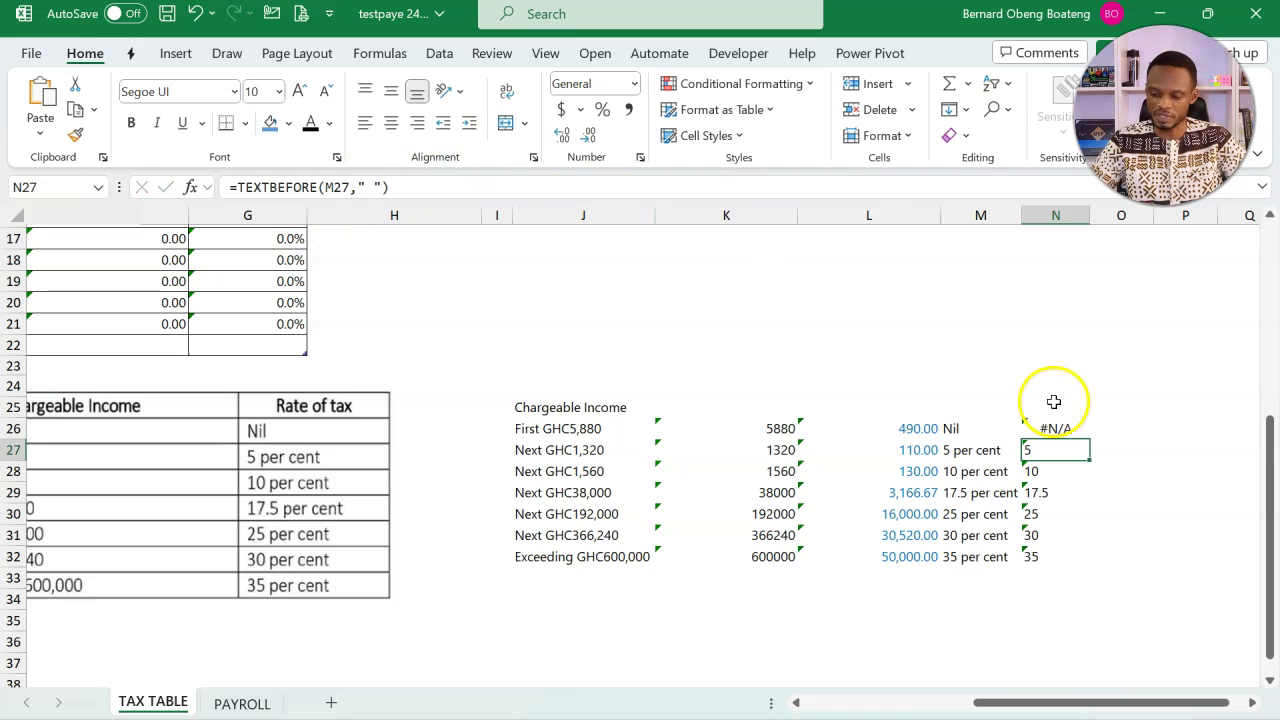
left_click(1080, 432)
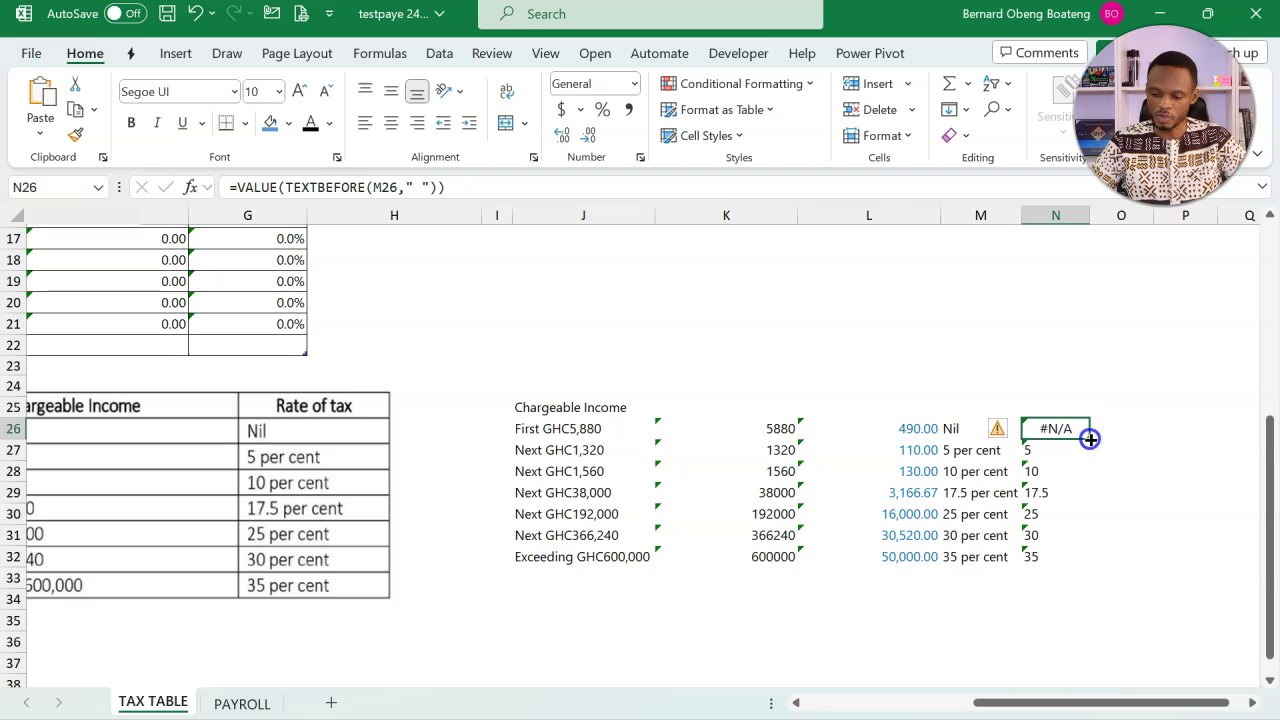
double_click(1090, 438)
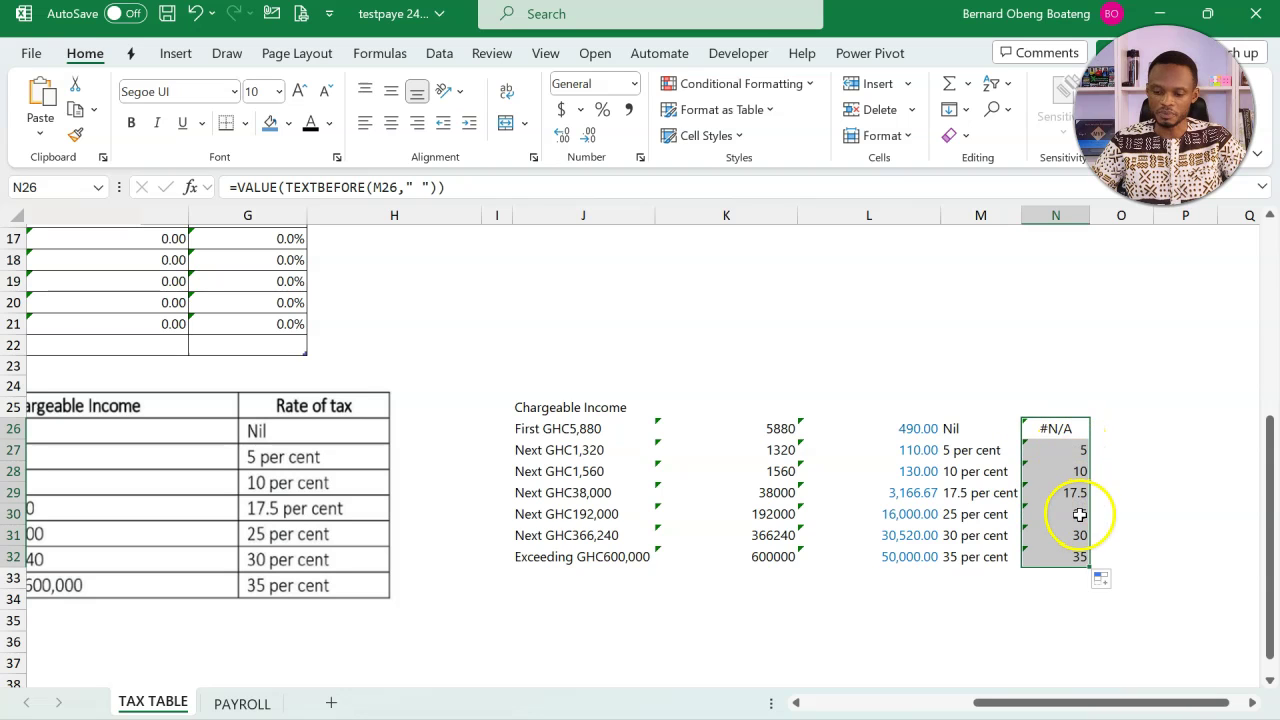
scroll(737, 423, "left", 4)
scroll(745, 425, "up", 4)
scroll(745, 425, "down", 3)
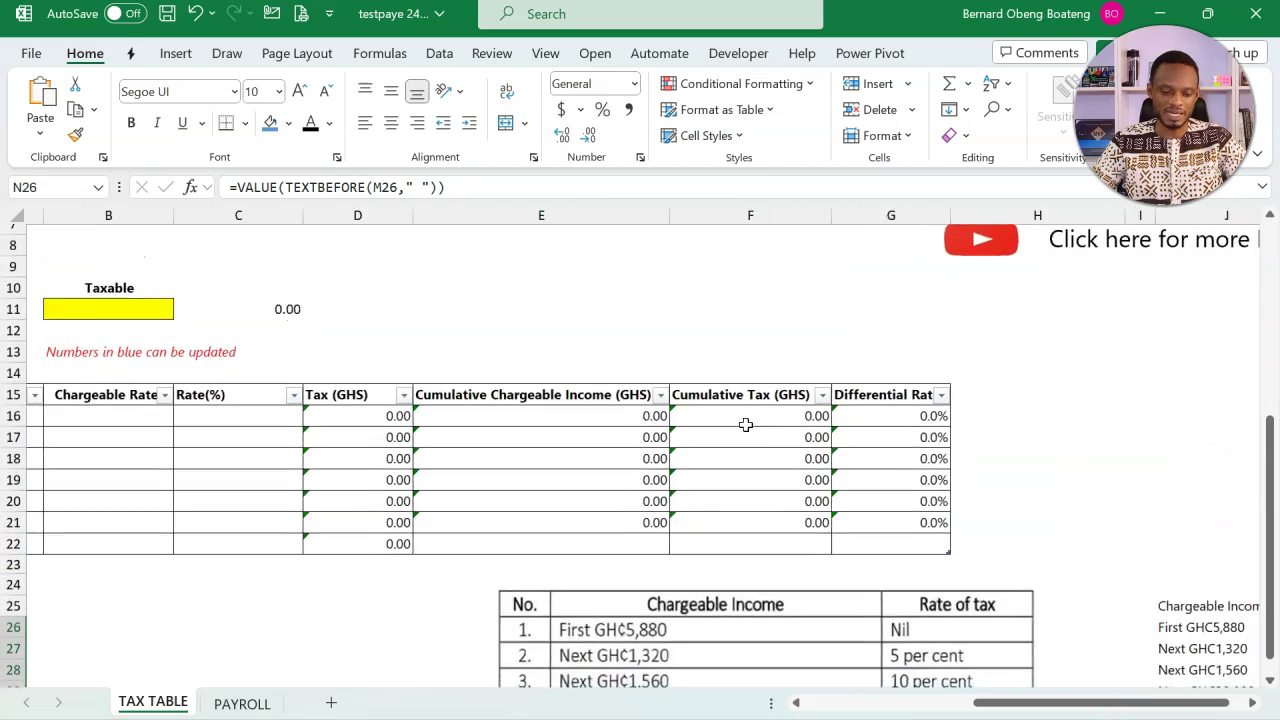
scroll(745, 425, "right", 3)
scroll(745, 425, "right", 3)
scroll(745, 425, "down", 1)
- Divide the extracted rates in N26:N32 by 100 with Paste Special, using 100 in P23
left_click(1066, 351)
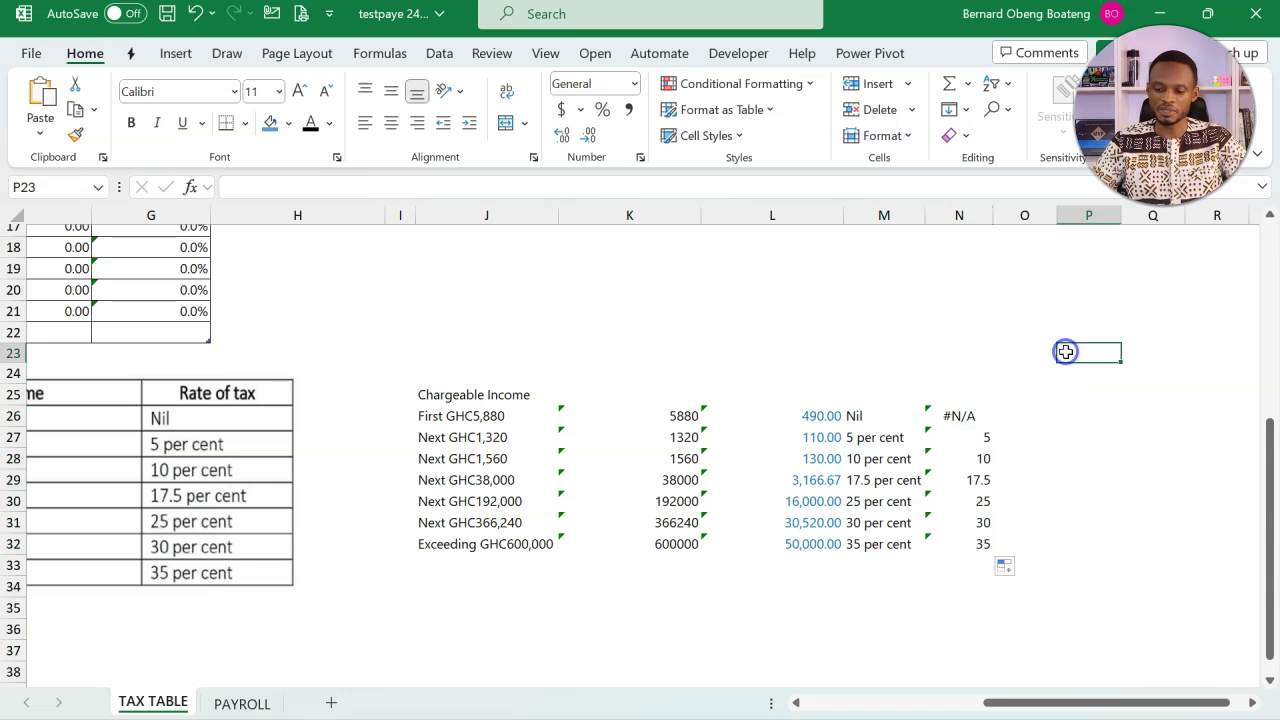
type("100")
key("Return")
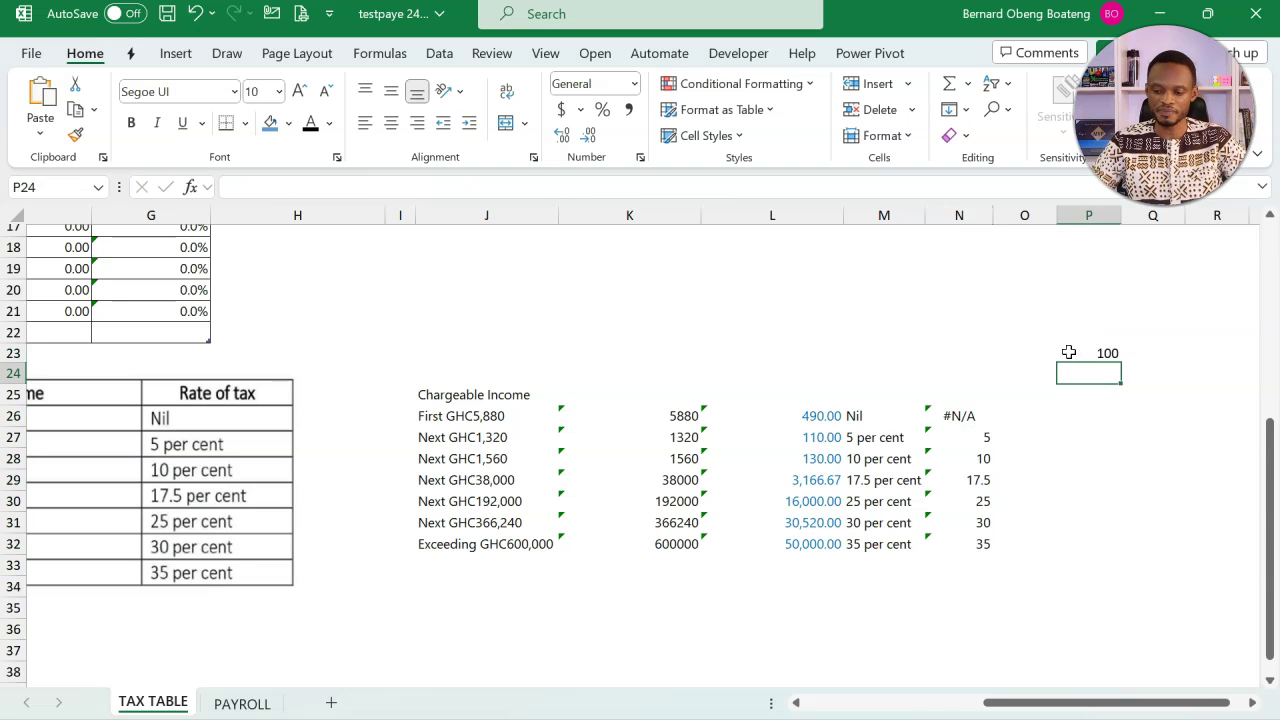
left_click(1084, 349)
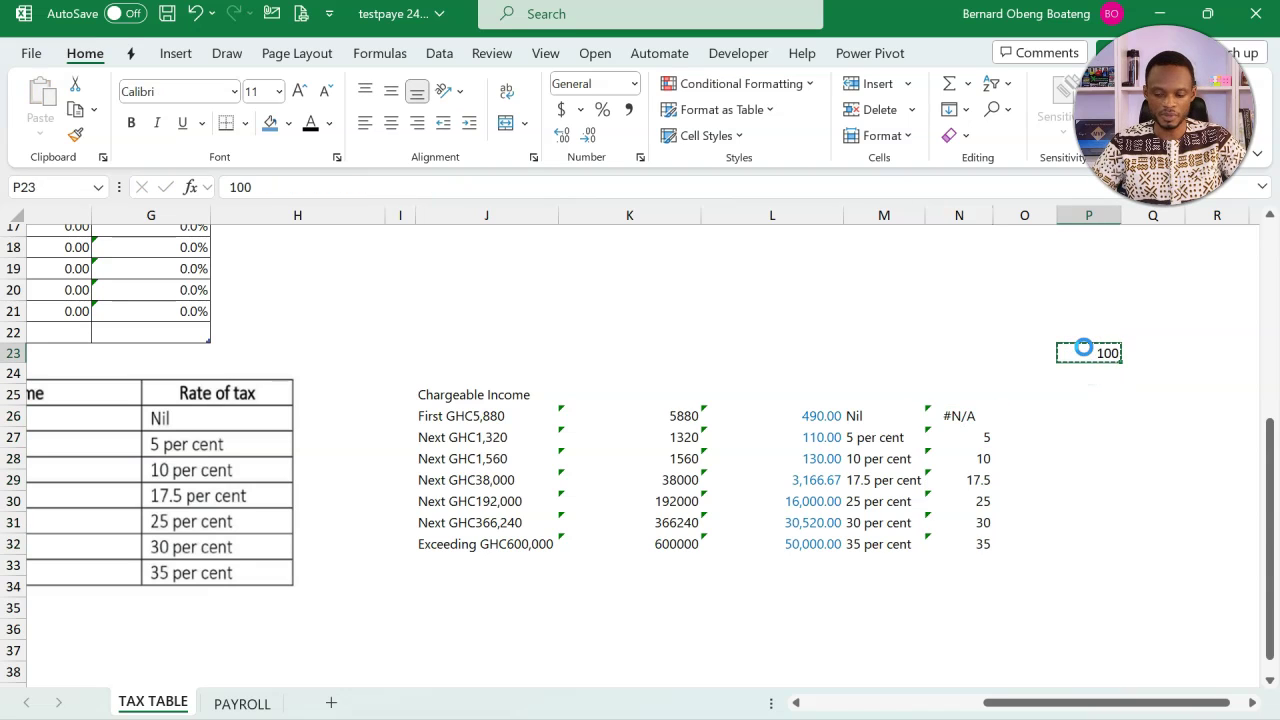
left_click_drag(963, 414, 963, 540)
key("ctrl+alt+v")
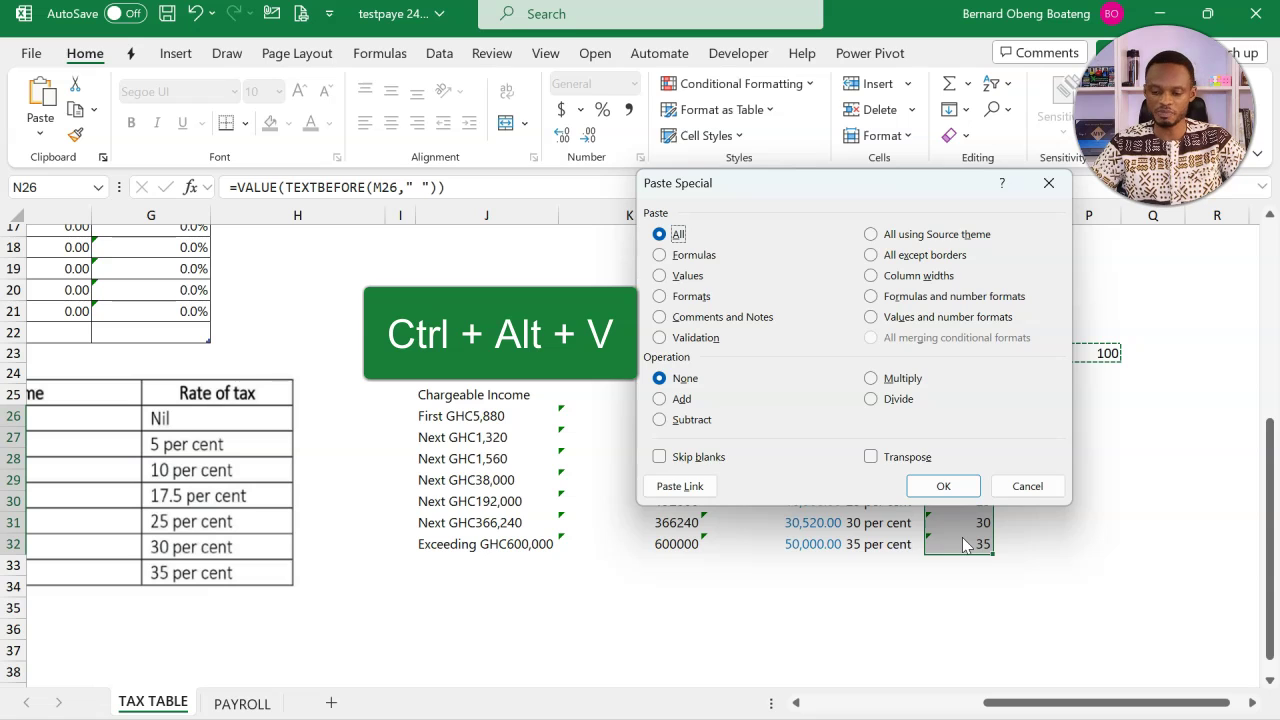
left_click(882, 398)
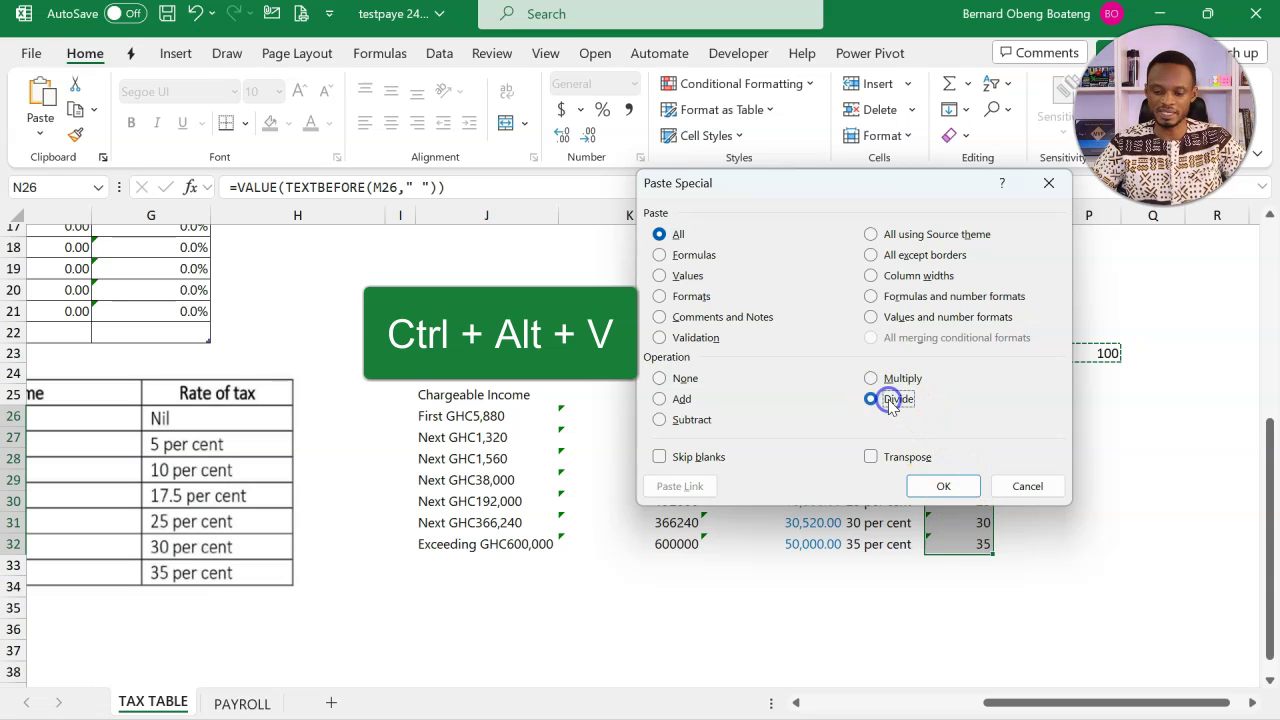
left_click(944, 484)
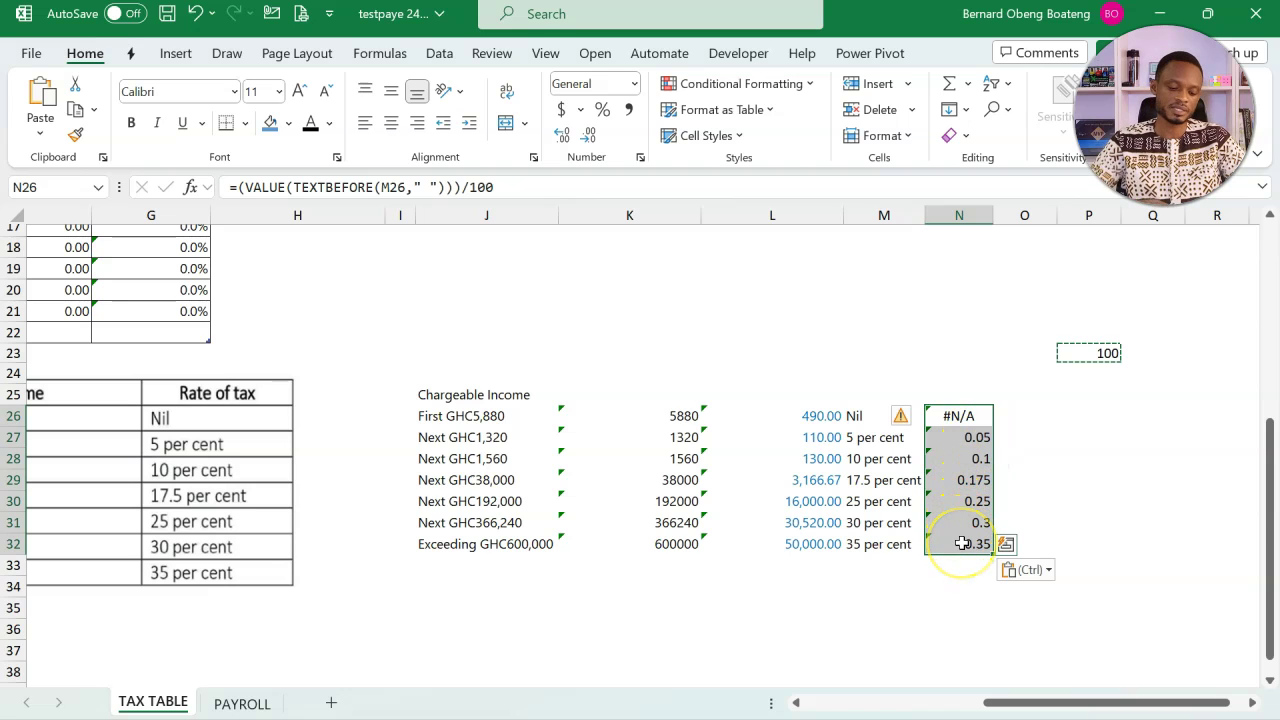
- Format N26:N32 as percentages and replace the Nil band's #N/A with 0
key("ctrl+shift+5")
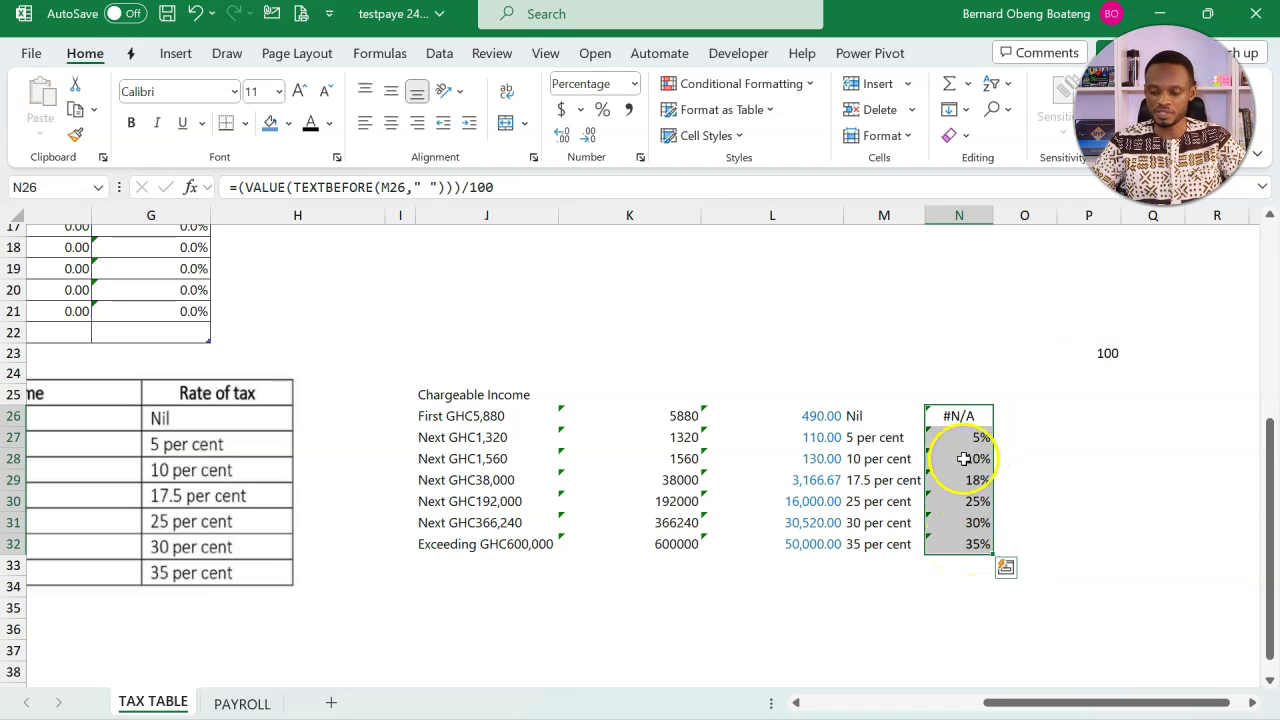
left_click(965, 414)
type("0")
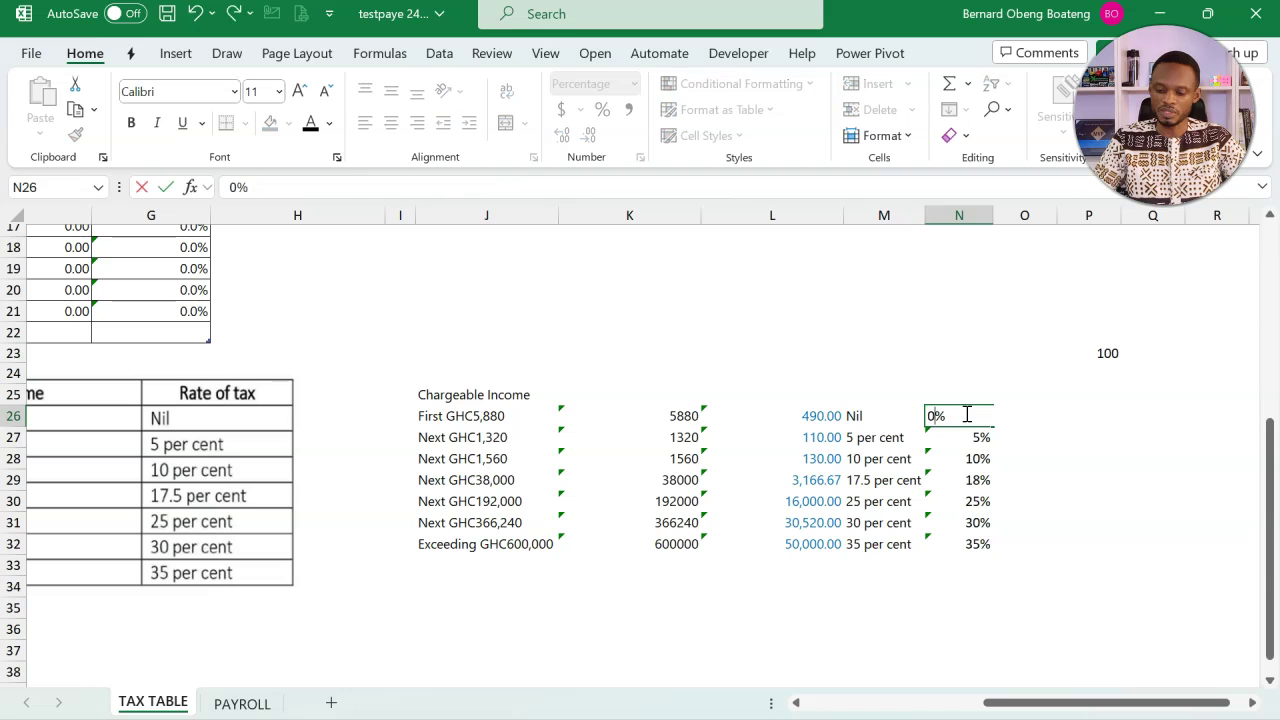
key("Return")
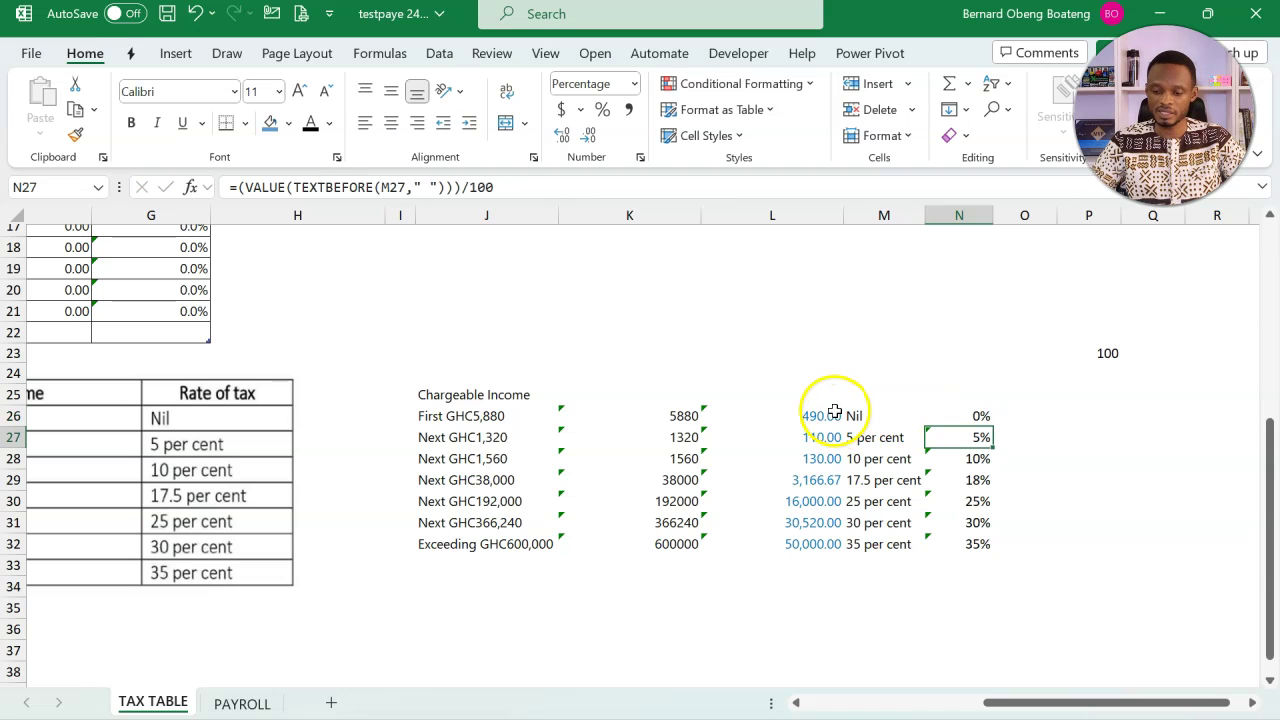
- Make the 0%–35% rates in N26:N32 blue, matching the column L monthly band amounts
left_click(831, 414)
left_click(957, 415)
left_click_drag(961, 437, 965, 543)
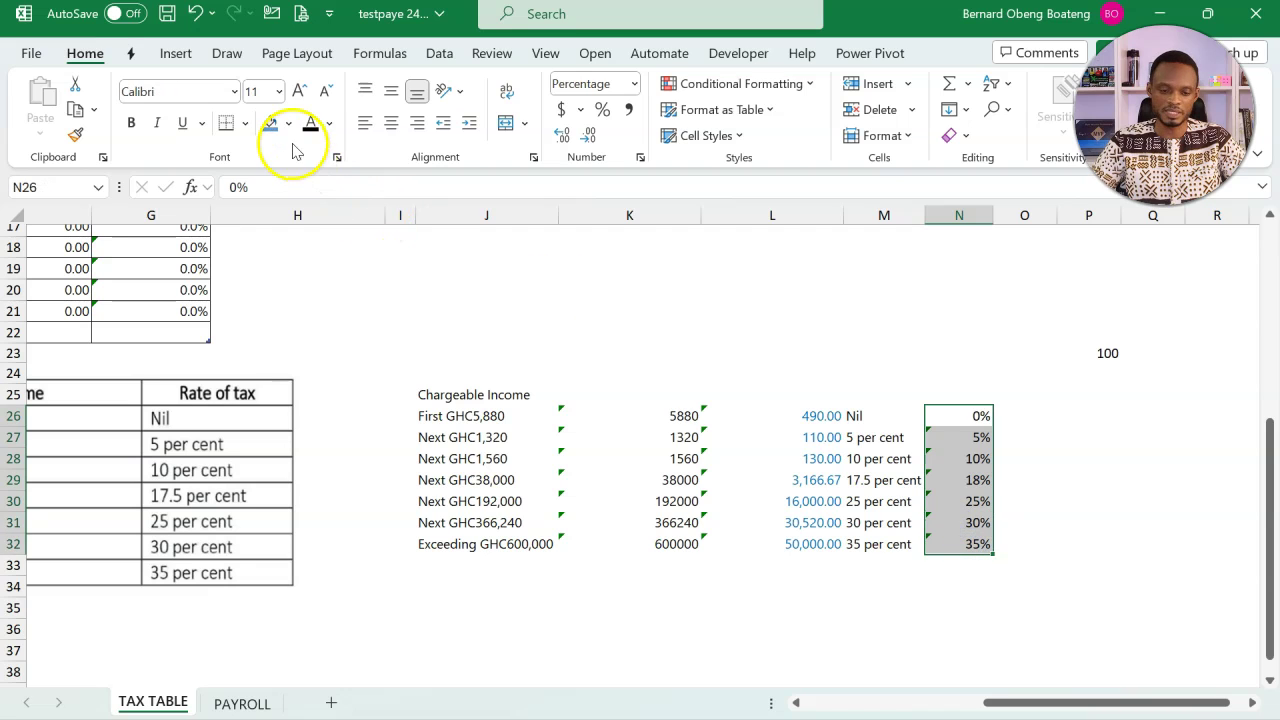
left_click(329, 124)
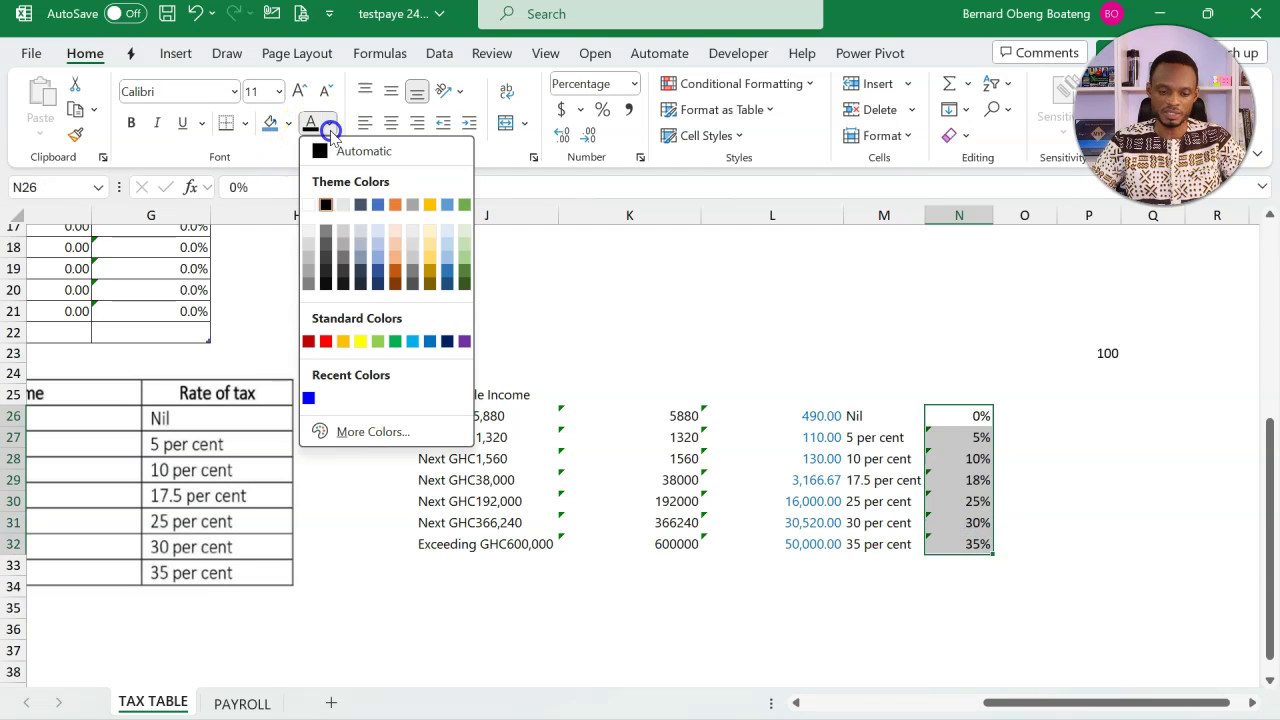
left_click(430, 343)
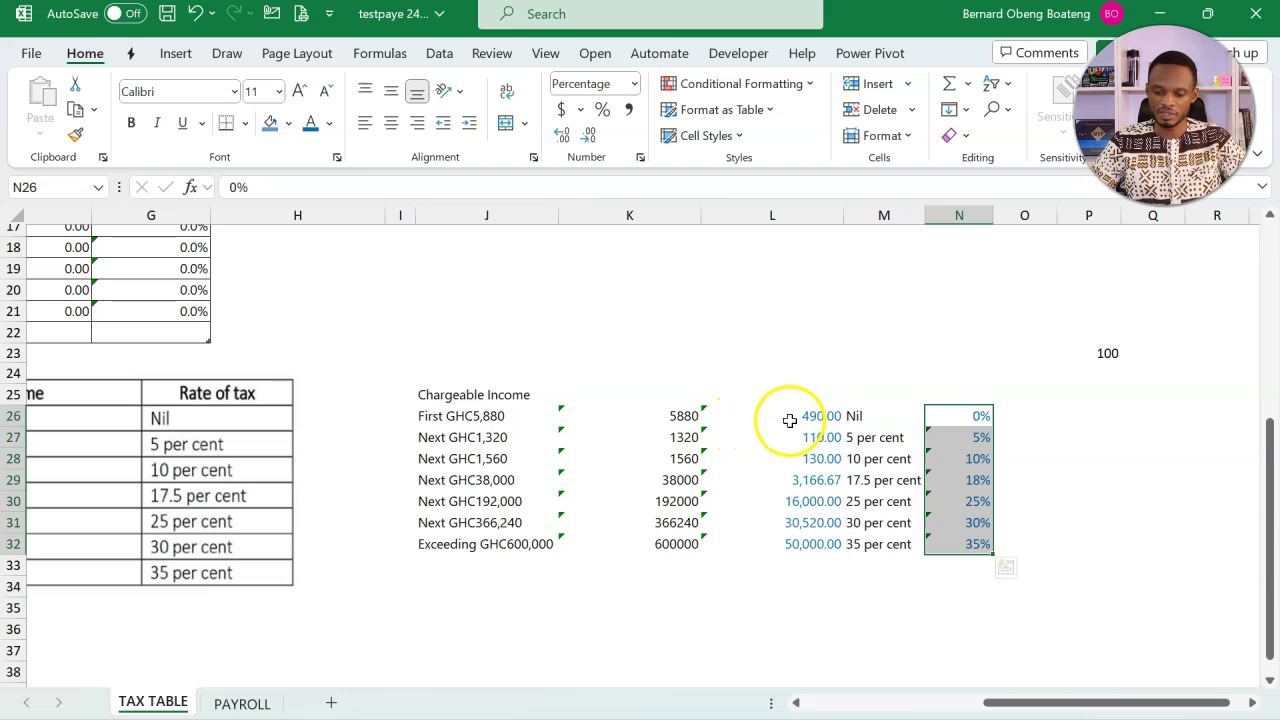
left_click_drag(791, 423, 813, 543)
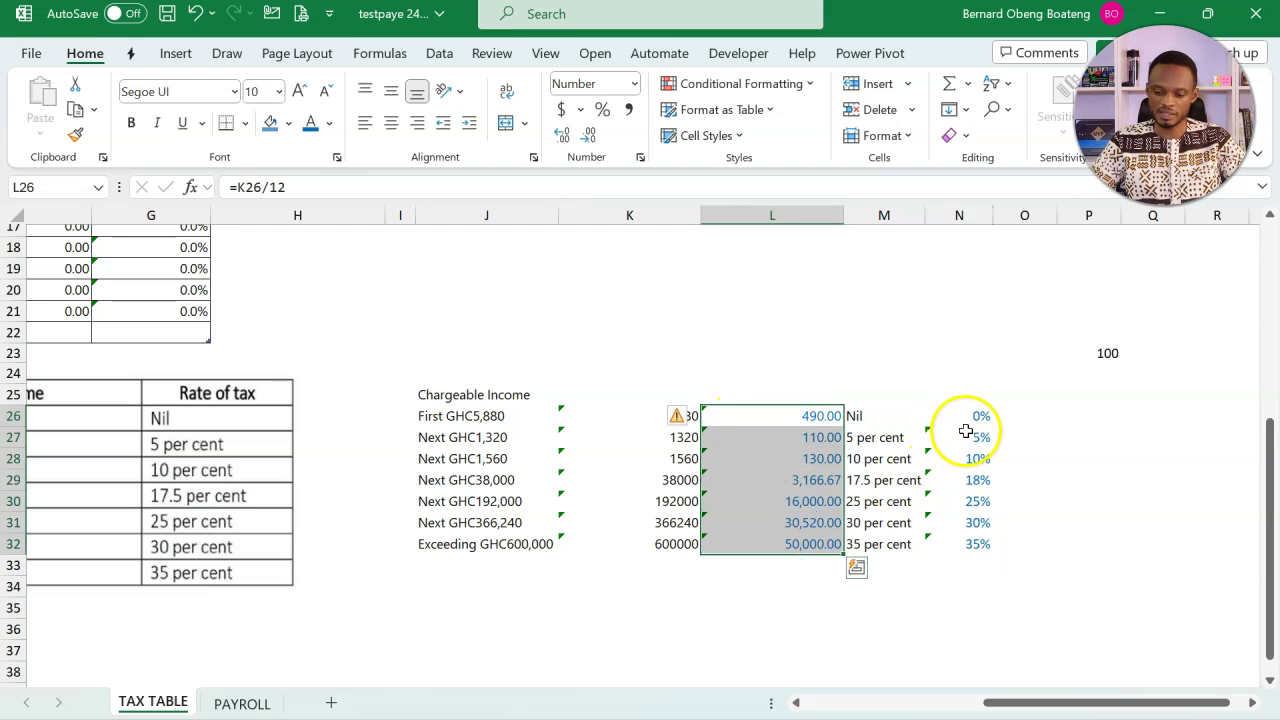
left_click_drag(969, 419, 979, 540)
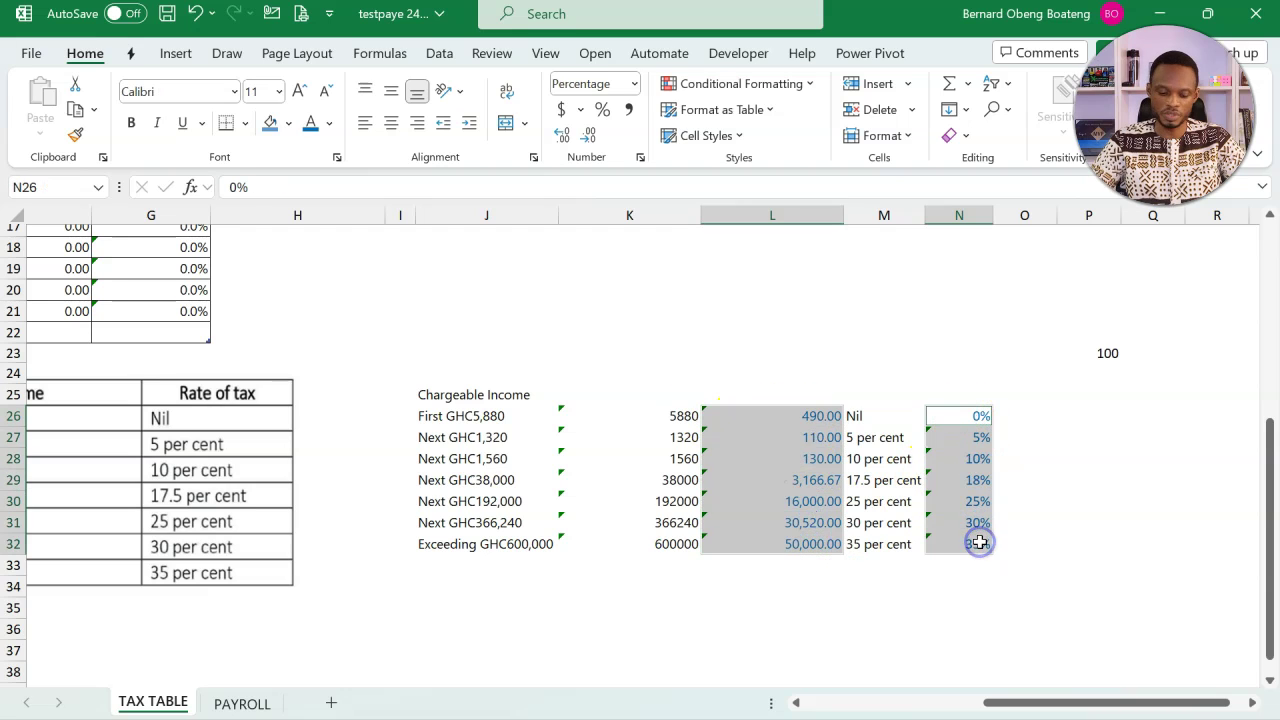
- Paste the new bands (490.00–50,000.00) and rates (0%–35%) into the main table at B16
scroll(980, 540, "left", 3)
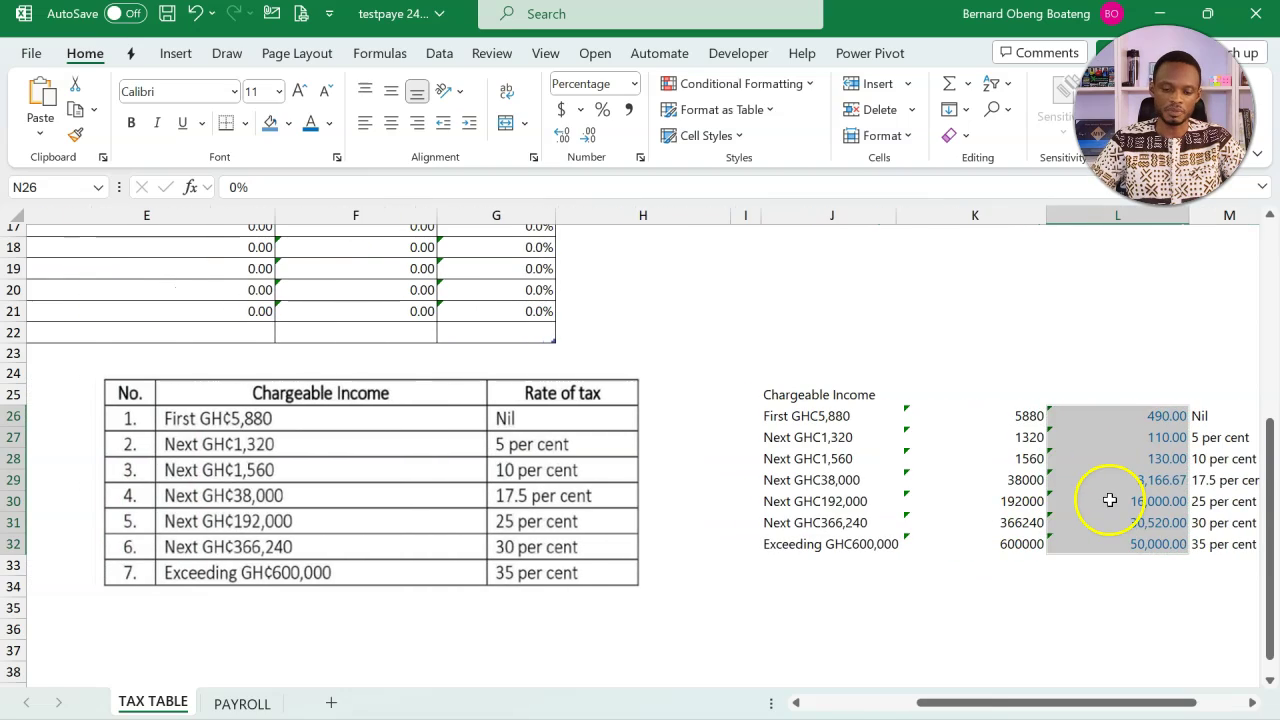
scroll(611, 417, "up", 5)
scroll(611, 417, "left", 4)
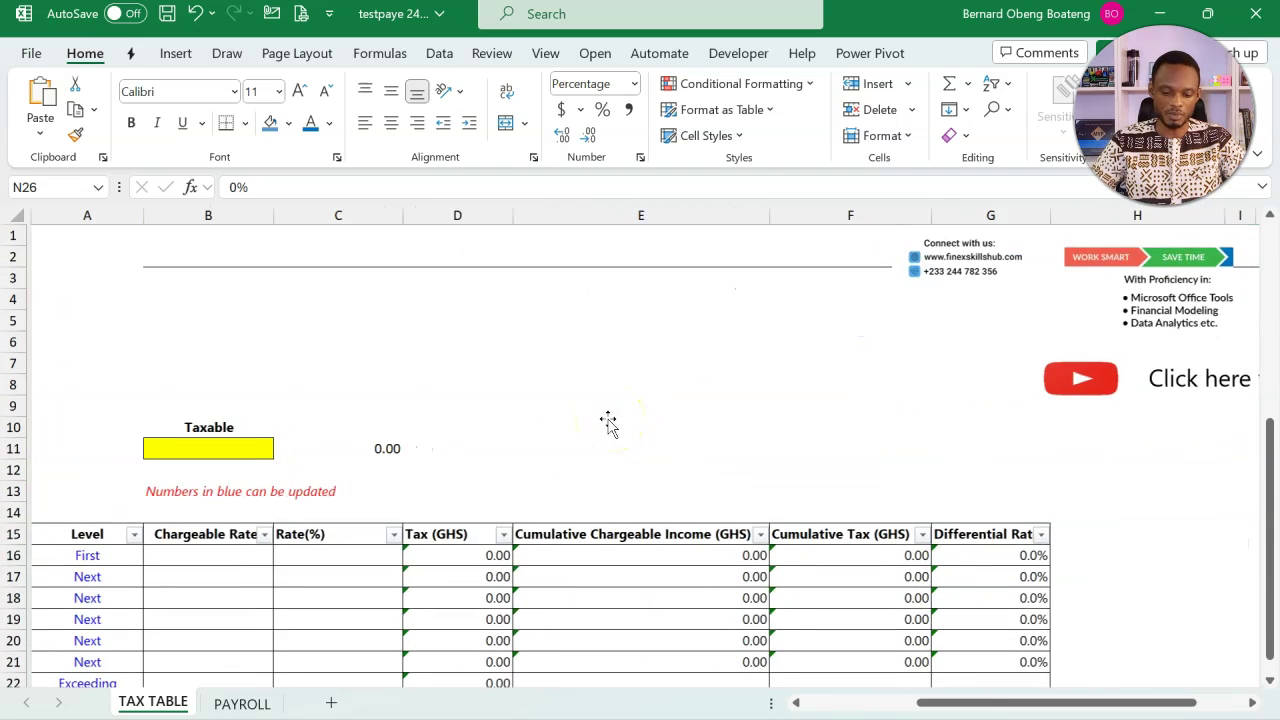
scroll(428, 514, "down", 3)
left_click(202, 400)
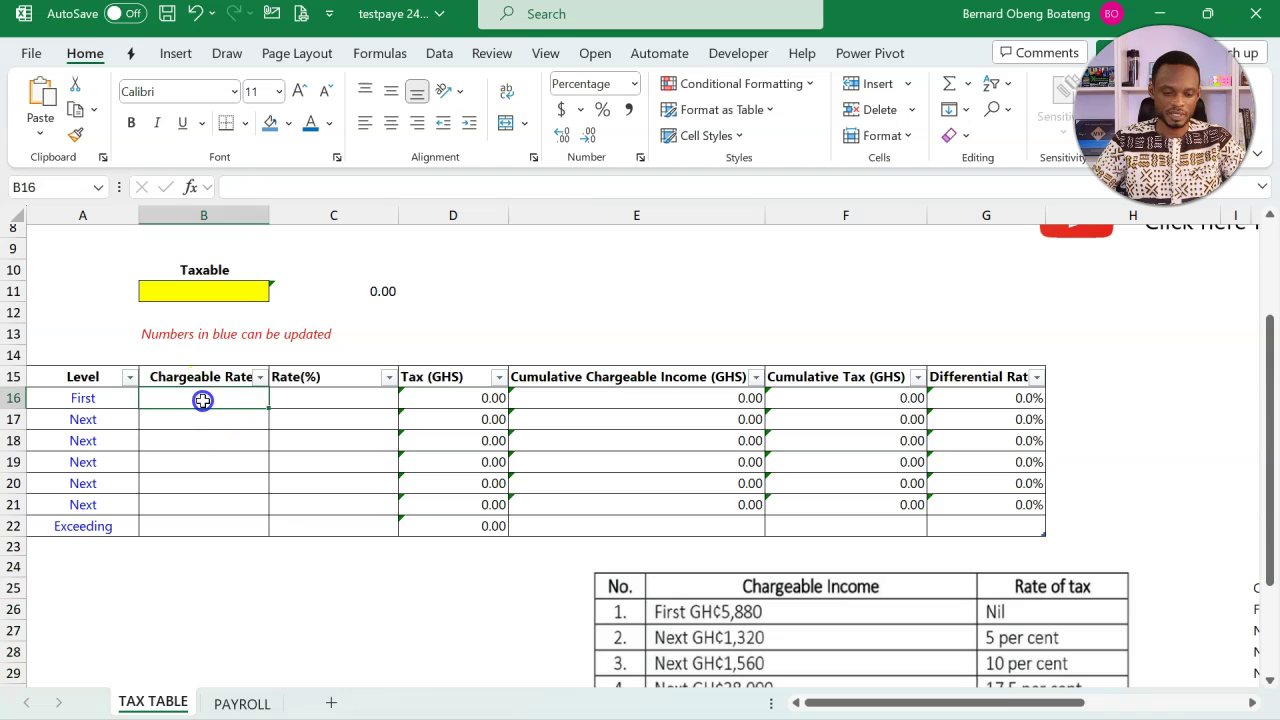
type("490.00\t0.0% 110.00\t5.0% 130.00\t10.0% 3,166.67\t17.5% 16,000.00\t25.0% 30,520.00\t30.0% 50,000.00\t35.0%")
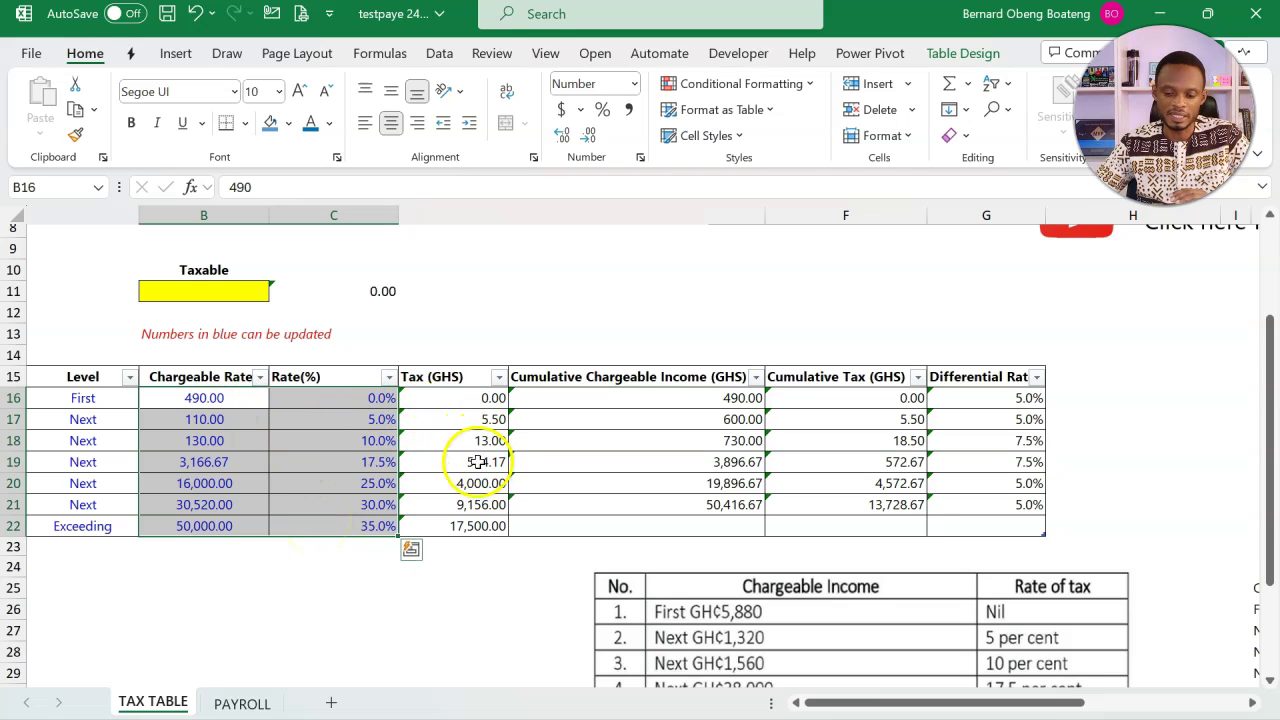
key("Escape")
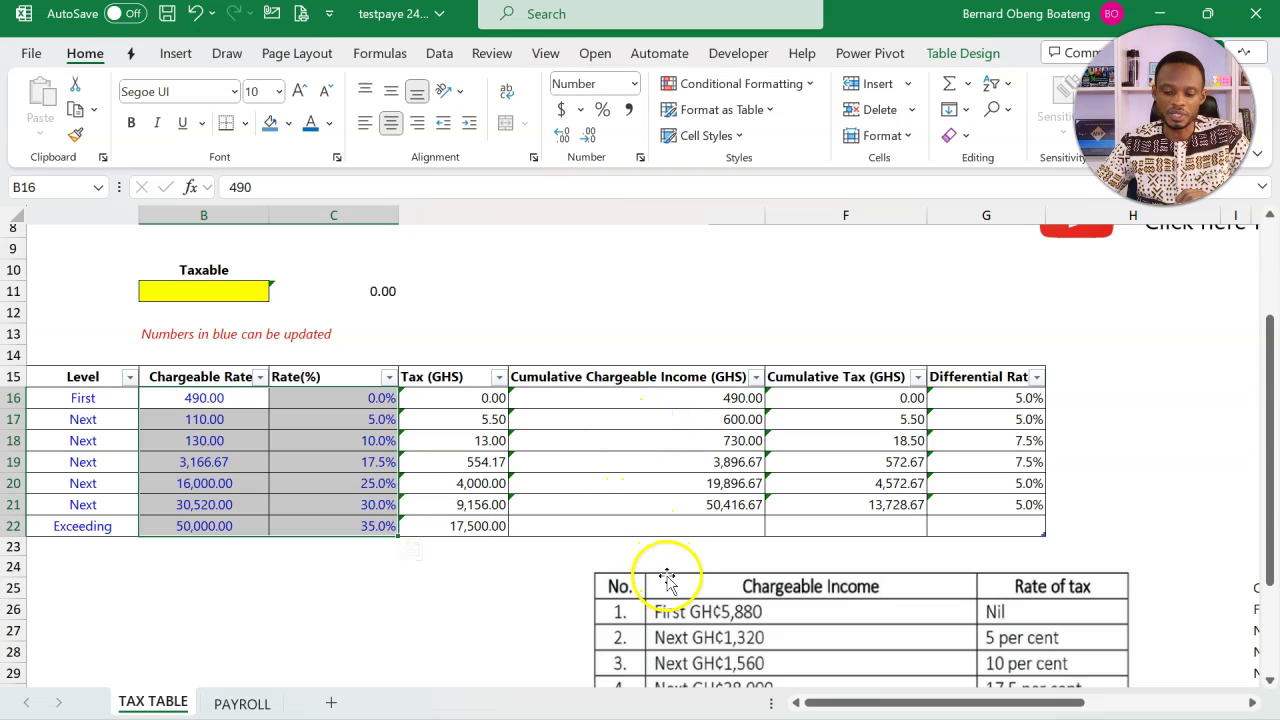
left_click(662, 428)
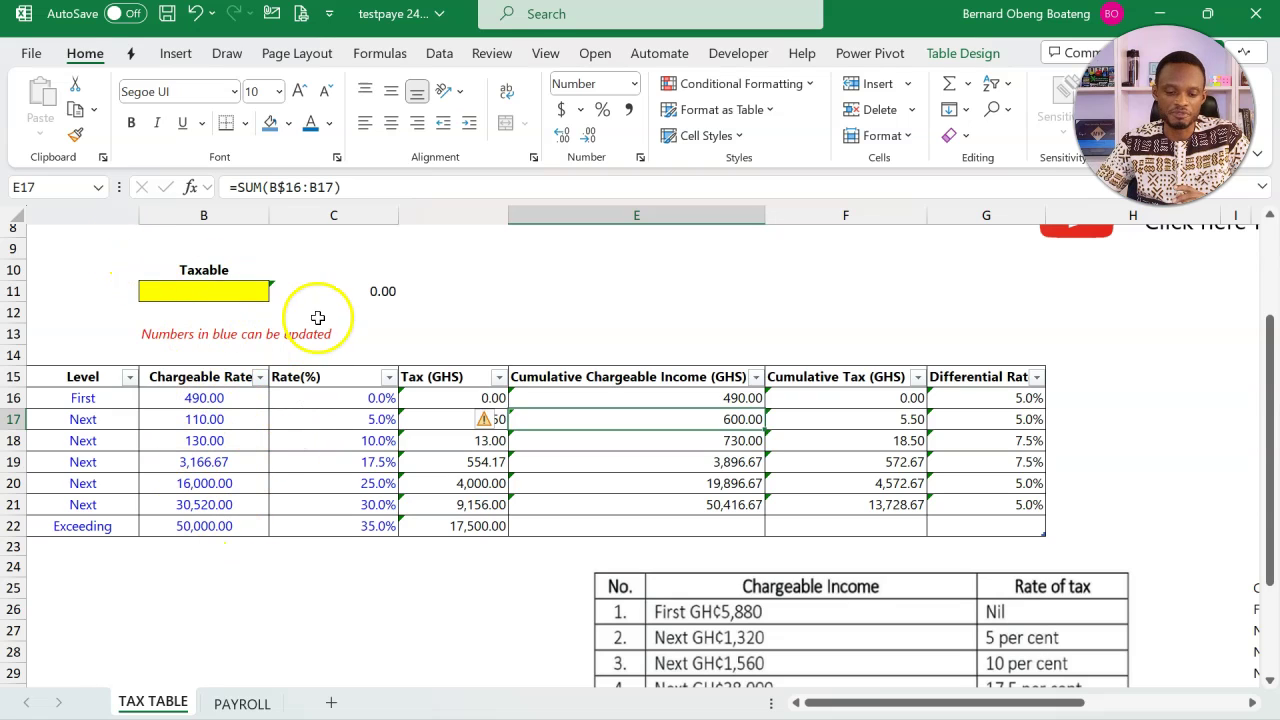
left_click(98, 187)
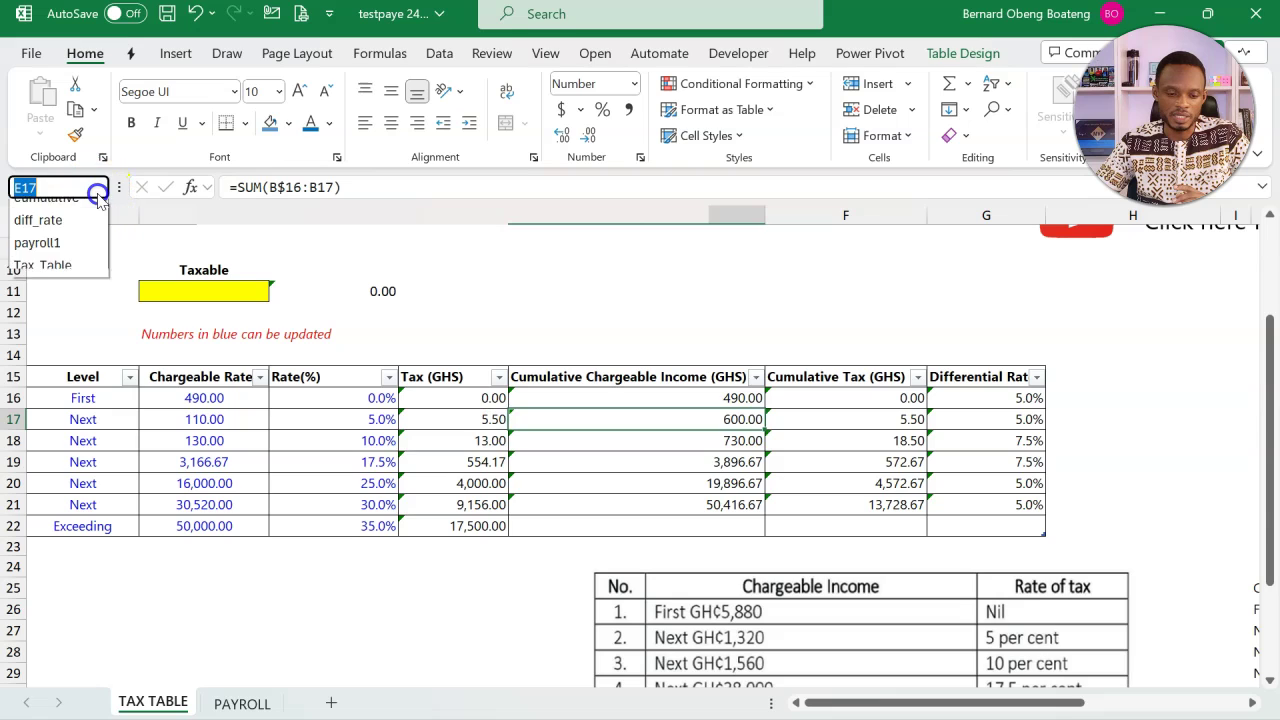
left_click(96, 210)
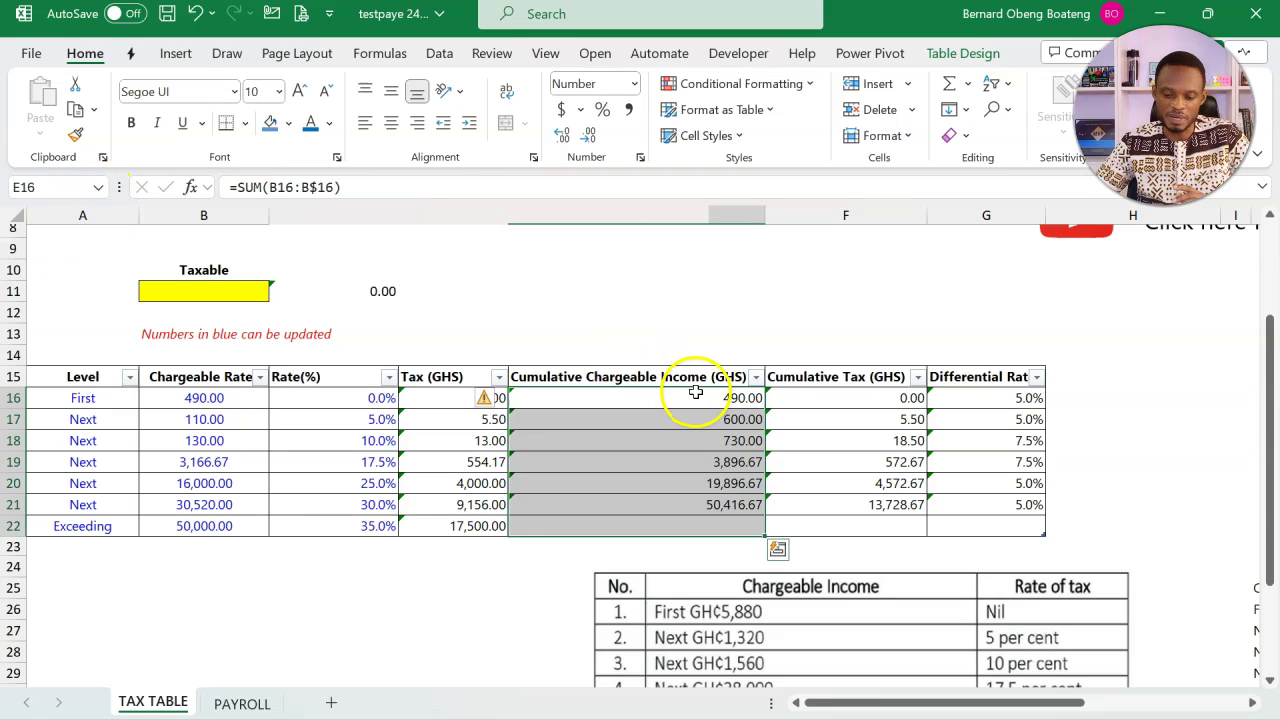
left_click(98, 187)
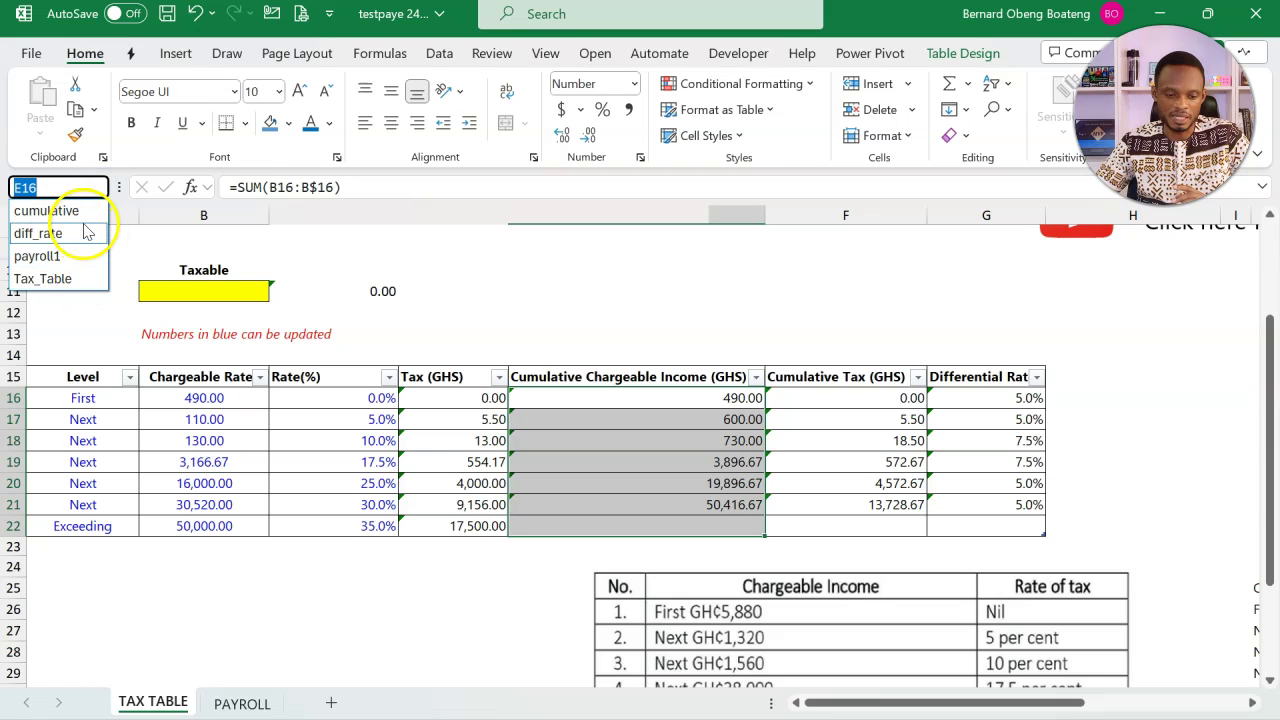
left_click(84, 230)
left_click(237, 291)
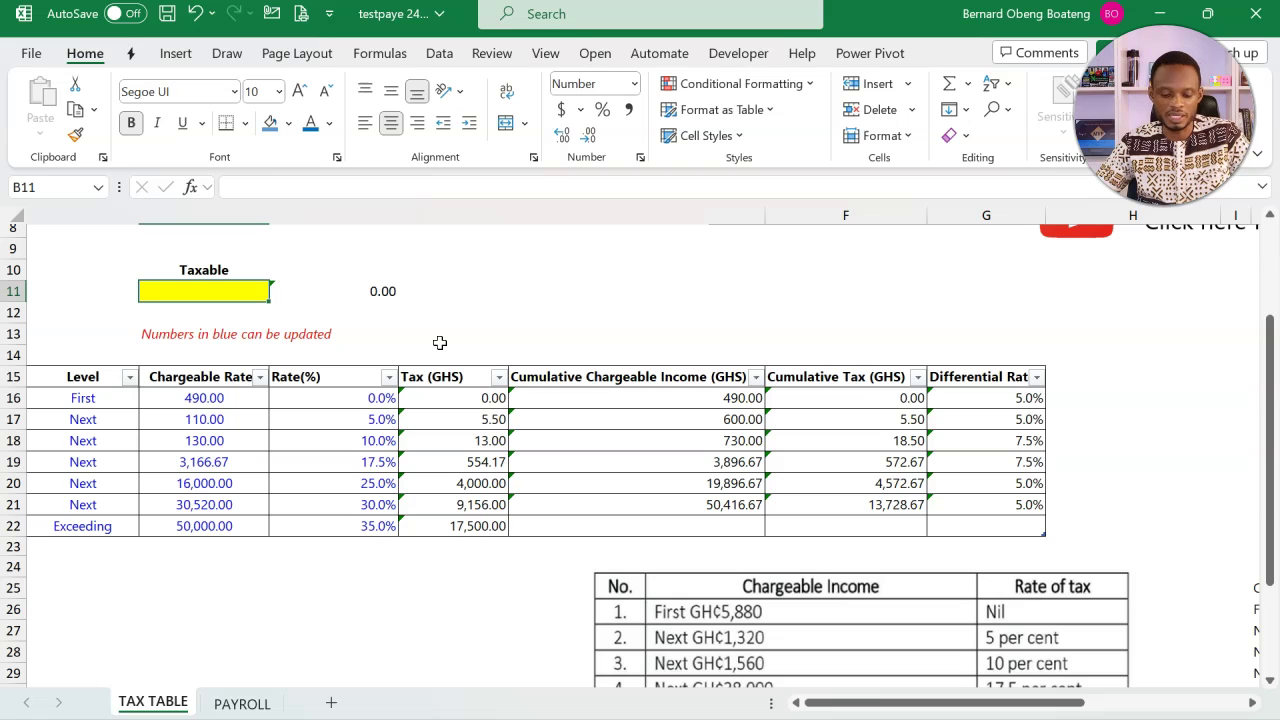
- Enter 2,000 as the Taxable amount and check that the SUMPRODUCT tax in C11 returns 240.75
type("2,0")
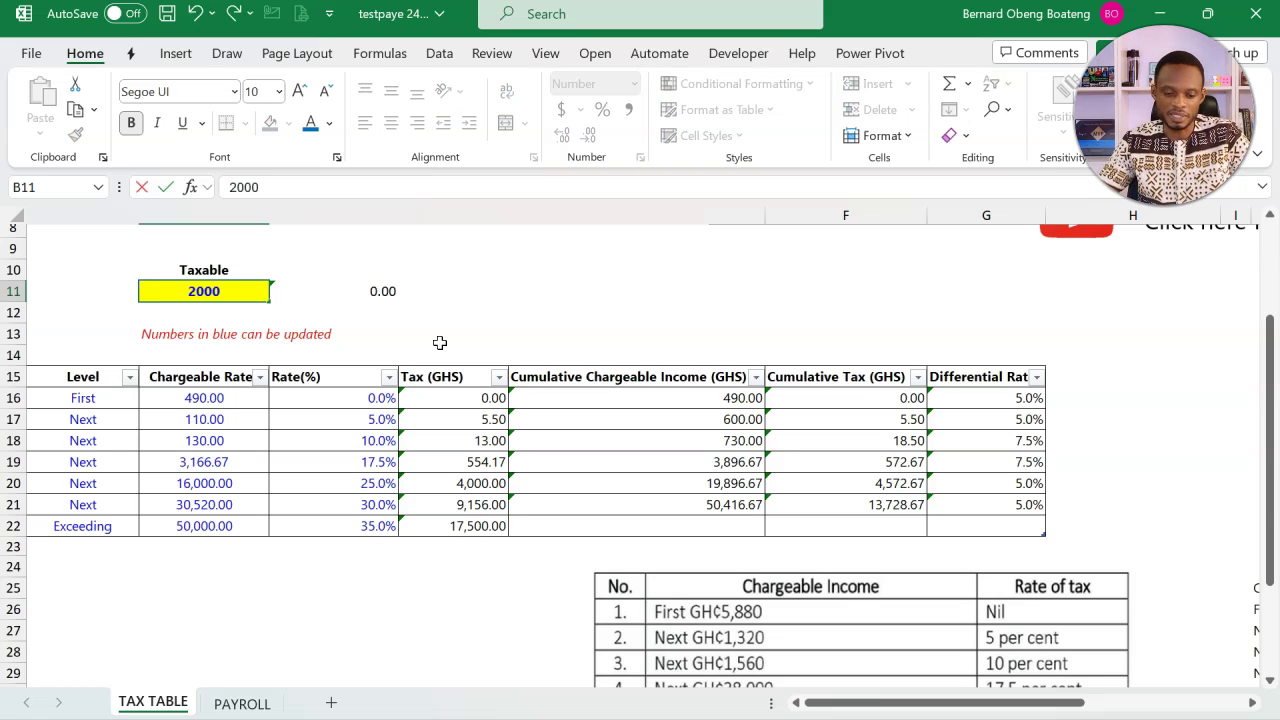
type("00")
key("Return")
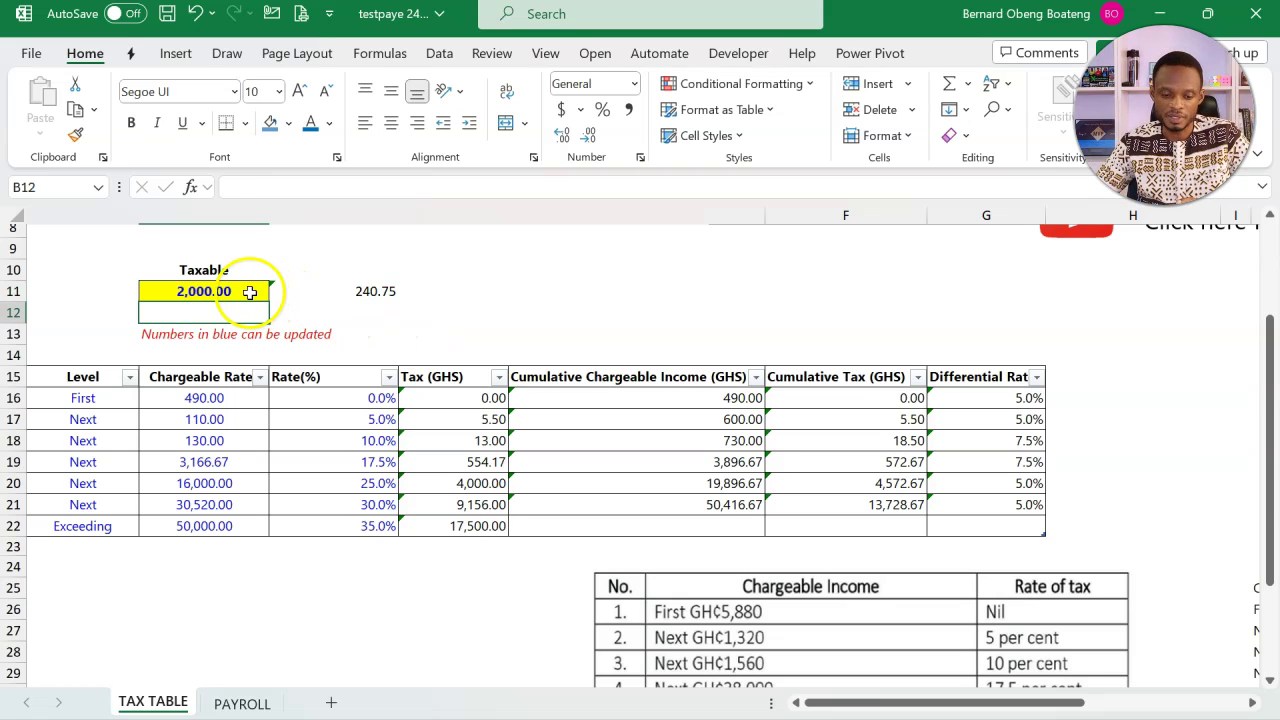
double_click(355, 291)
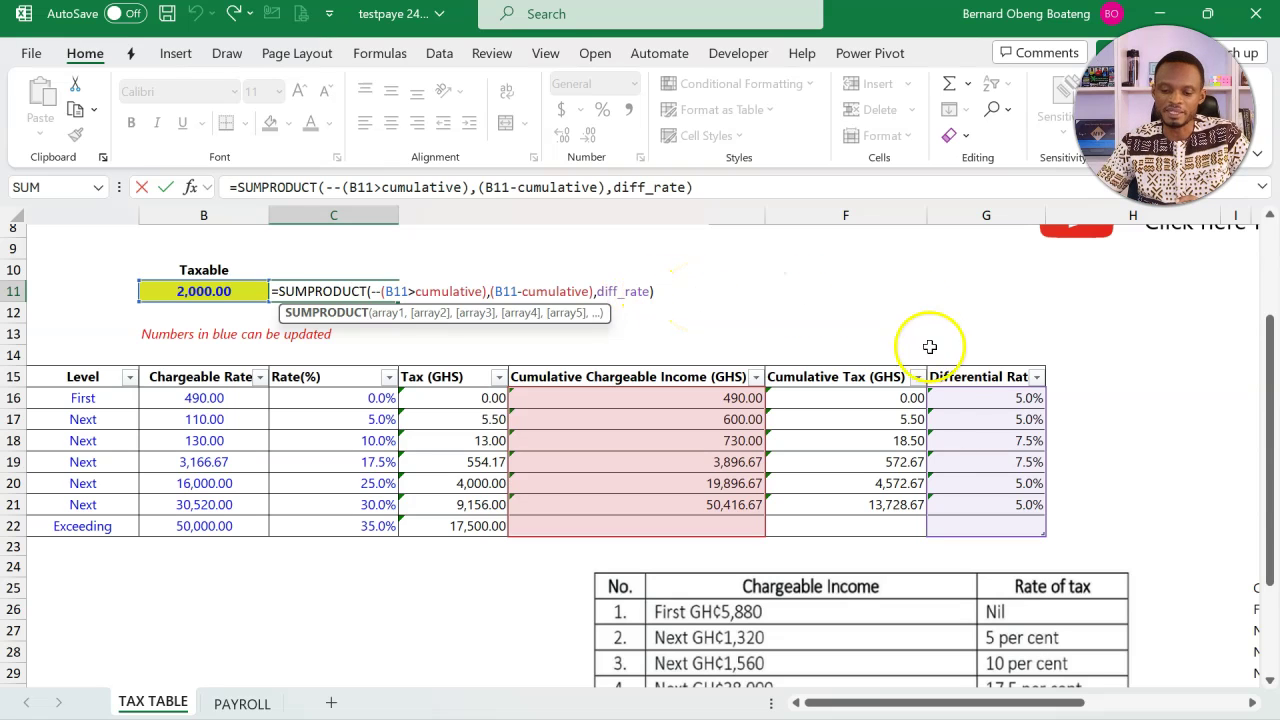
key("ctrl+Return")
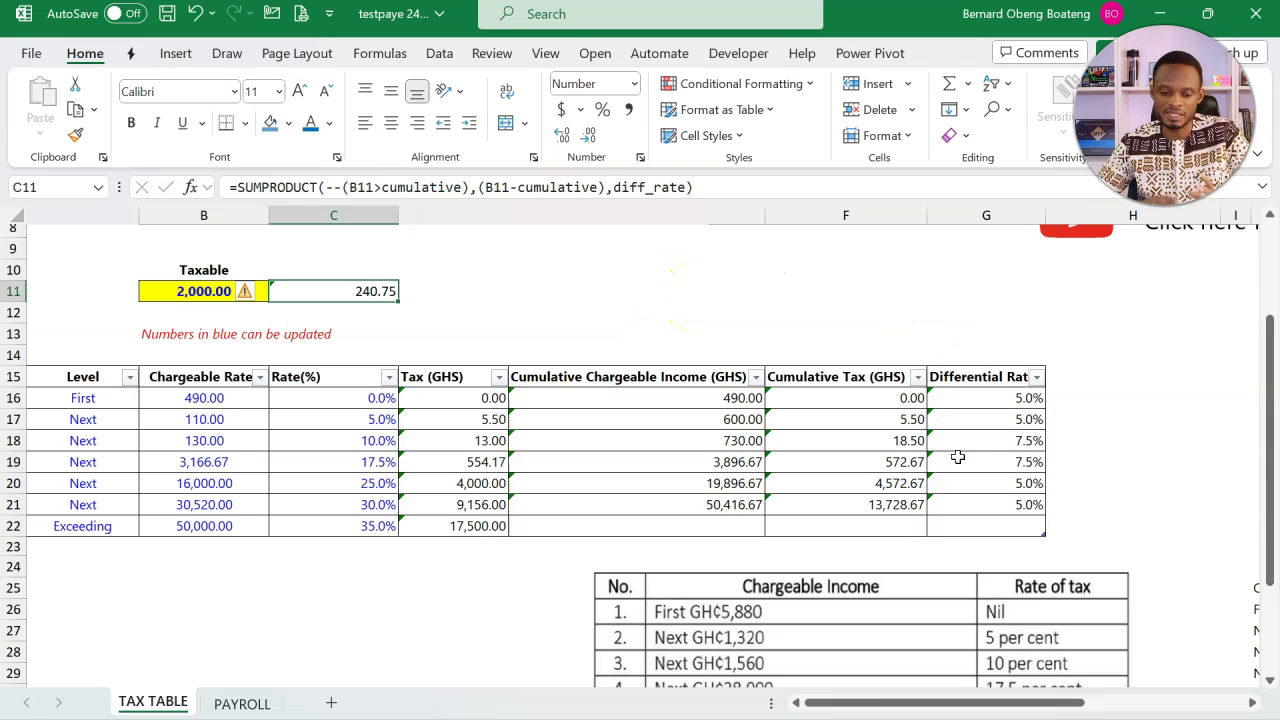
left_click(240, 704)
scroll(400, 566, "left", 10)
scroll(400, 566, "down", 2)
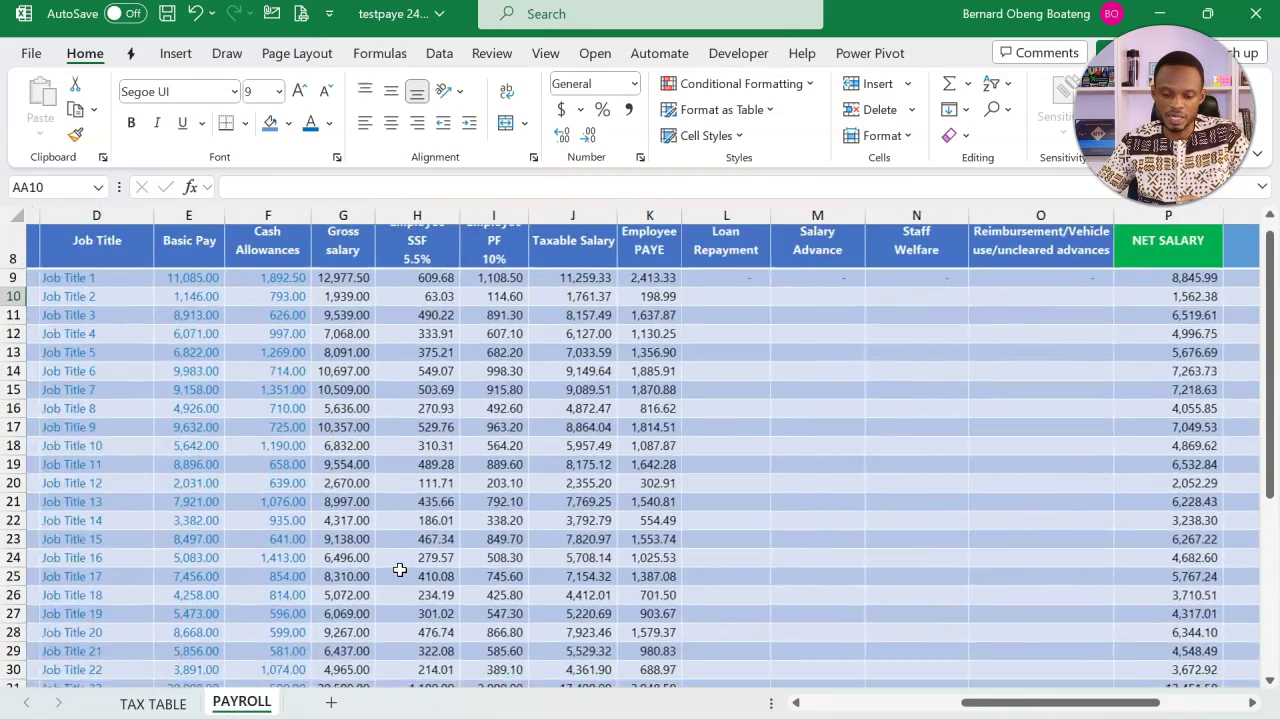
scroll(400, 569, "right", 1)
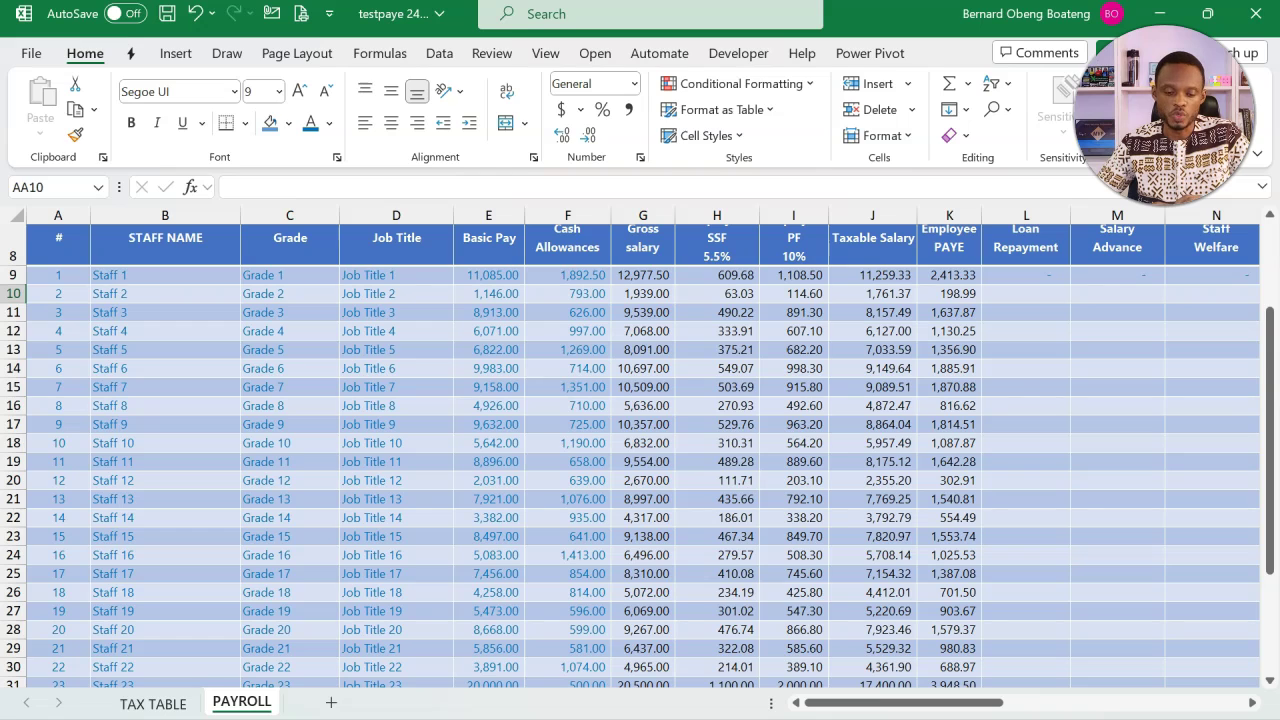
left_click(83, 282)
left_click_drag(83, 282, 535, 594)
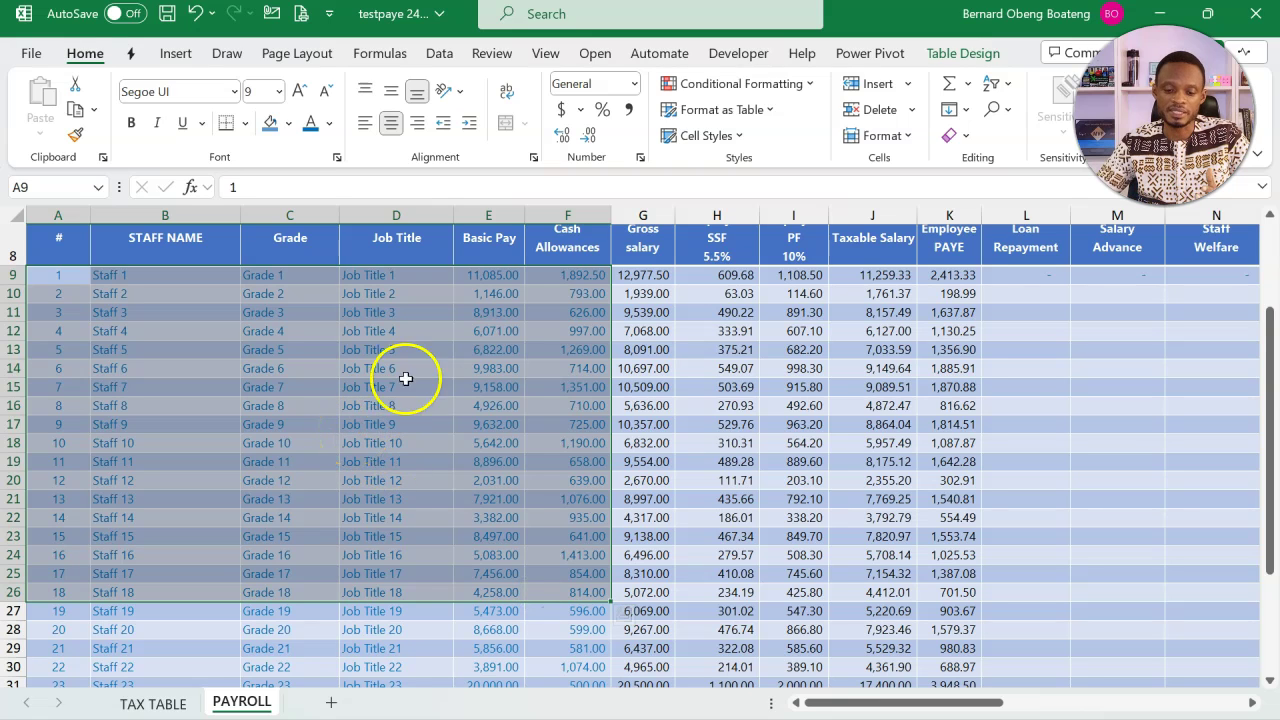
left_click(488, 279)
left_click(557, 277)
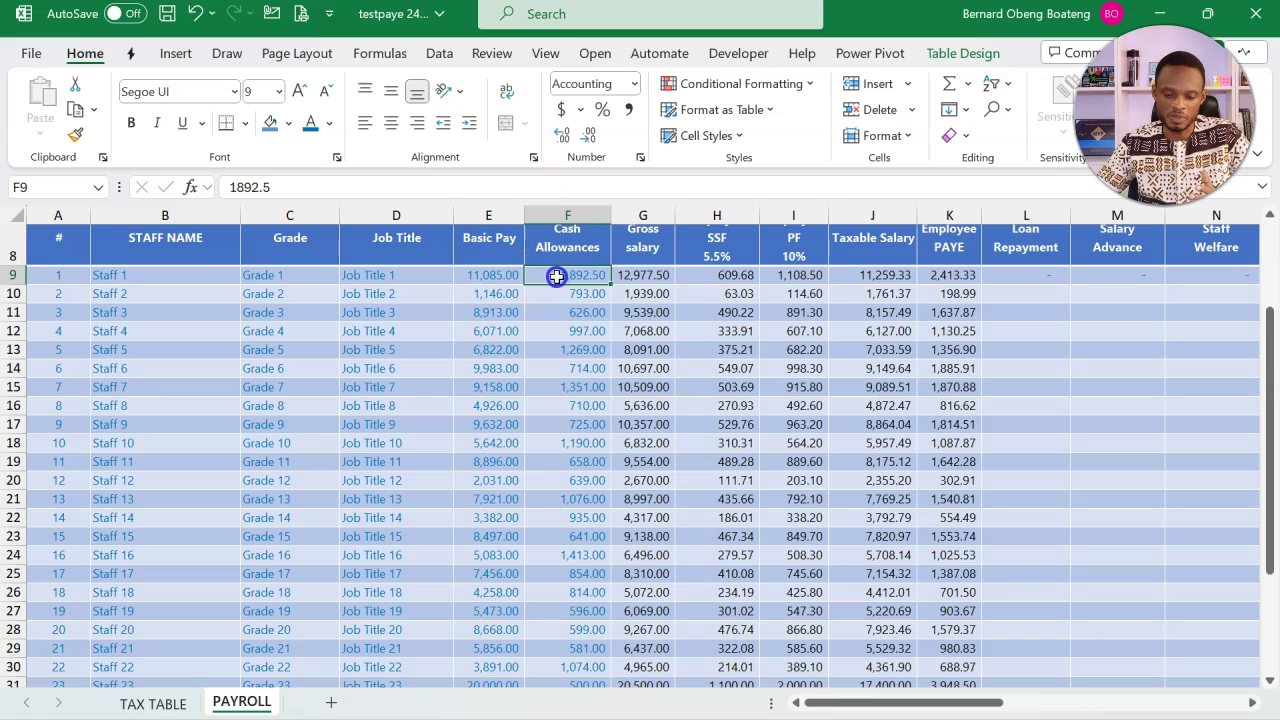
scroll(586, 289, "up", 1)
left_click(628, 321)
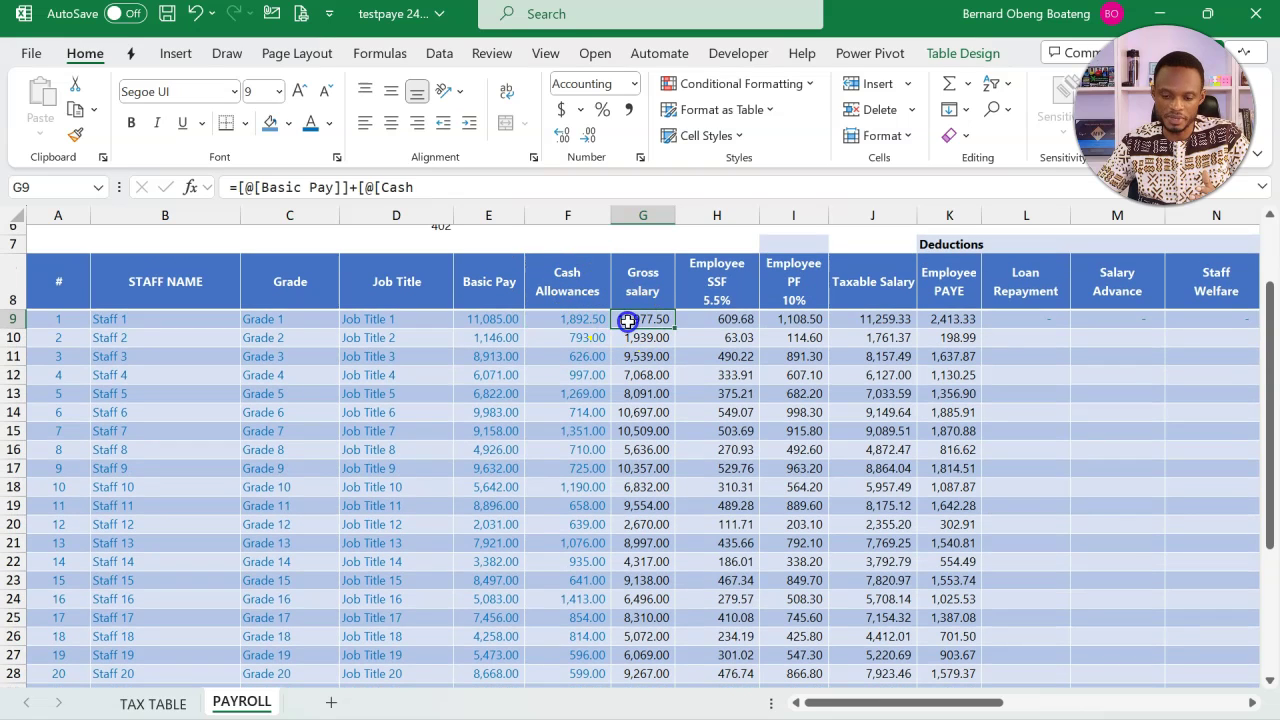
left_click(722, 319)
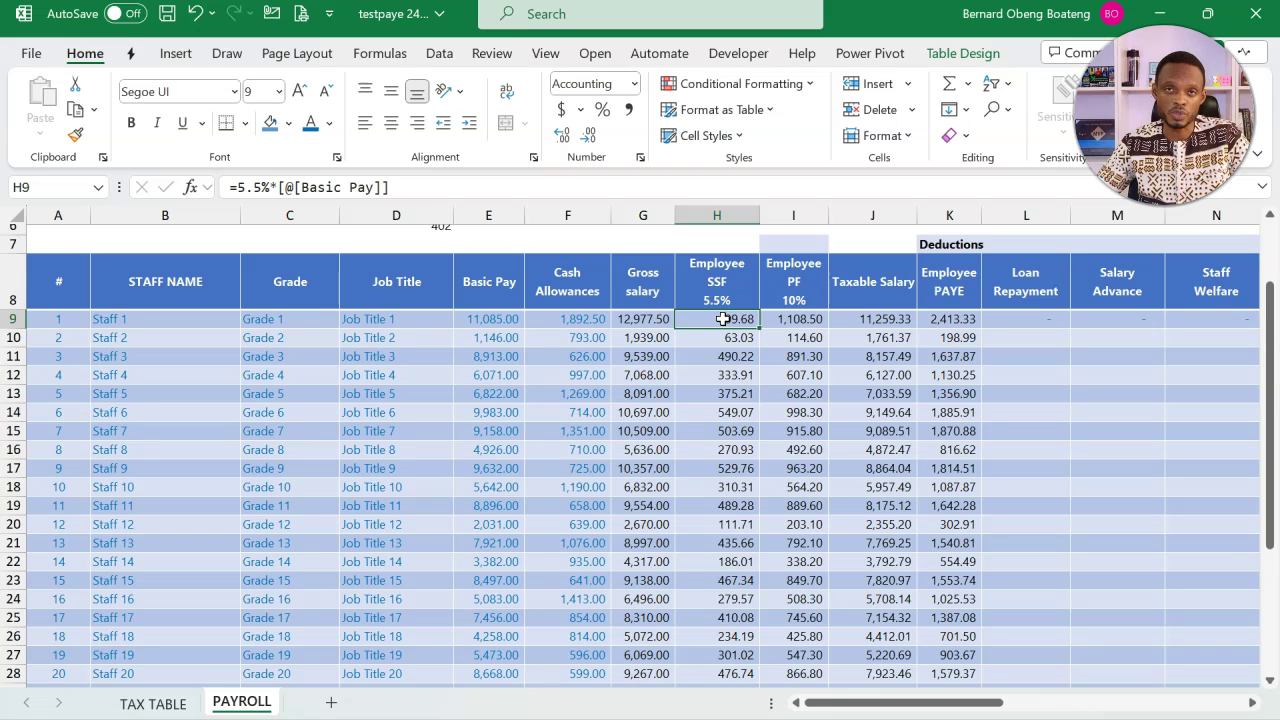
left_click(790, 318)
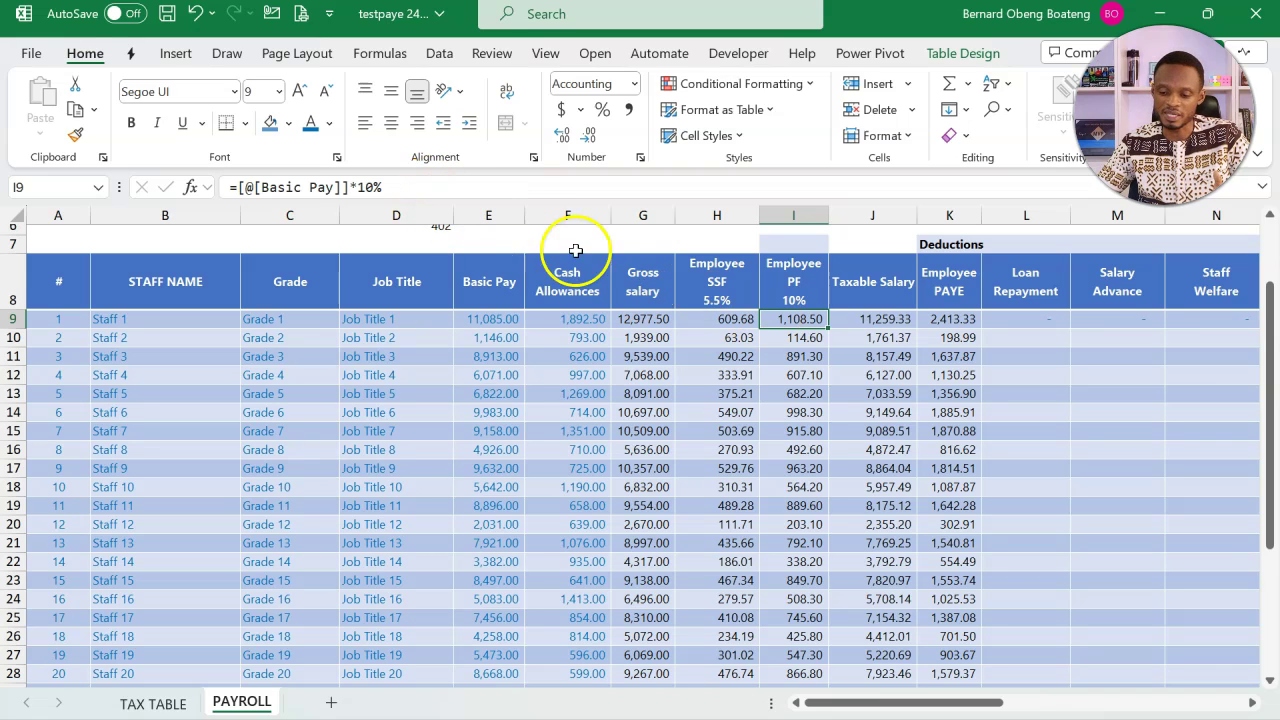
double_click(875, 319)
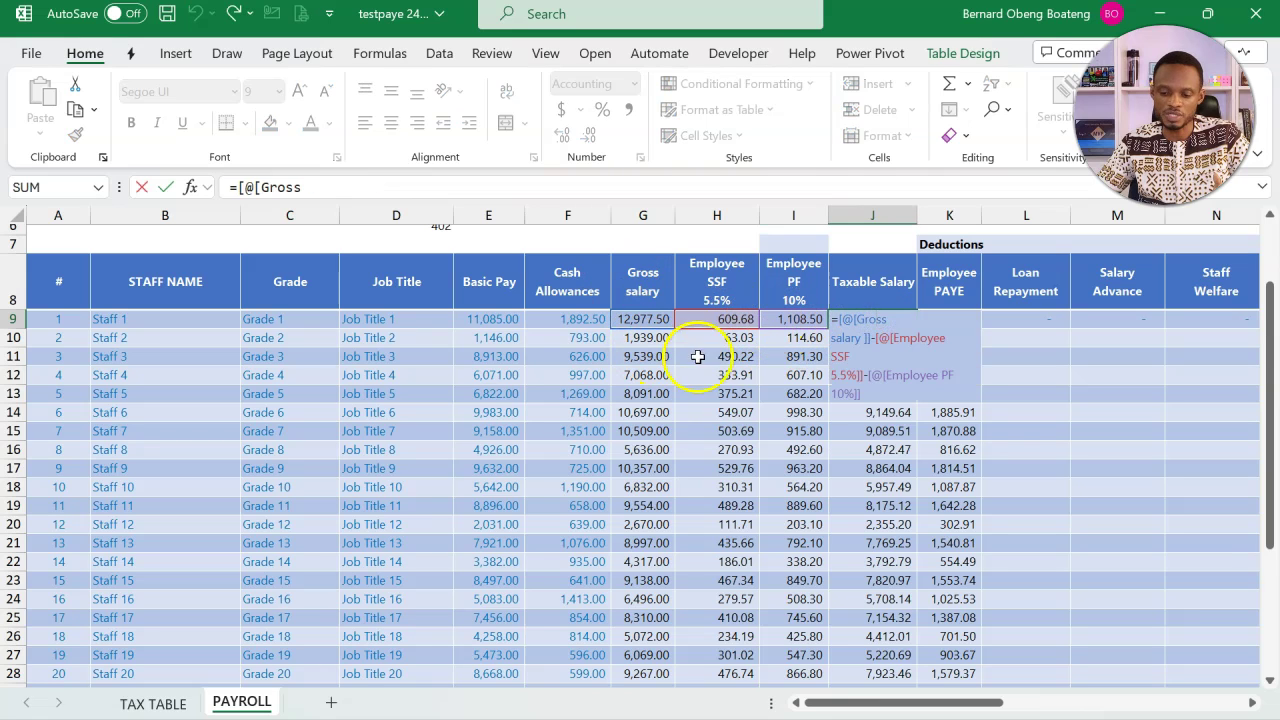
key("Return")
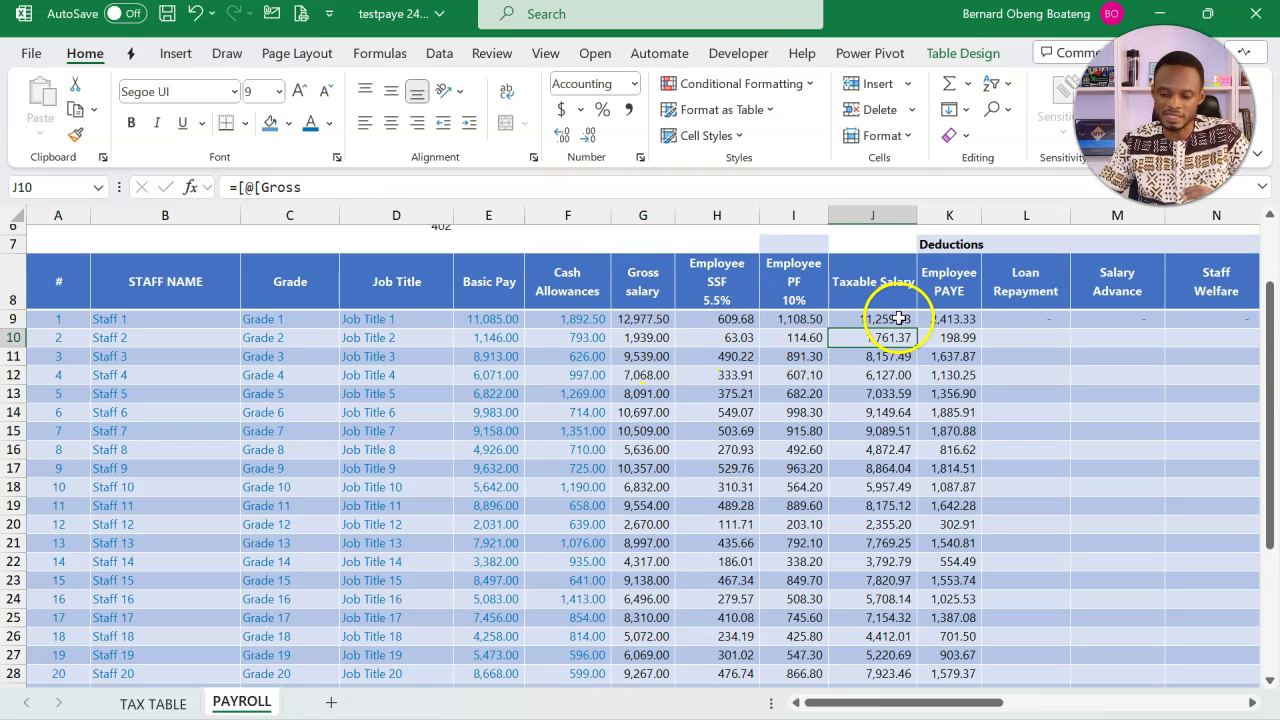
left_click(955, 319)
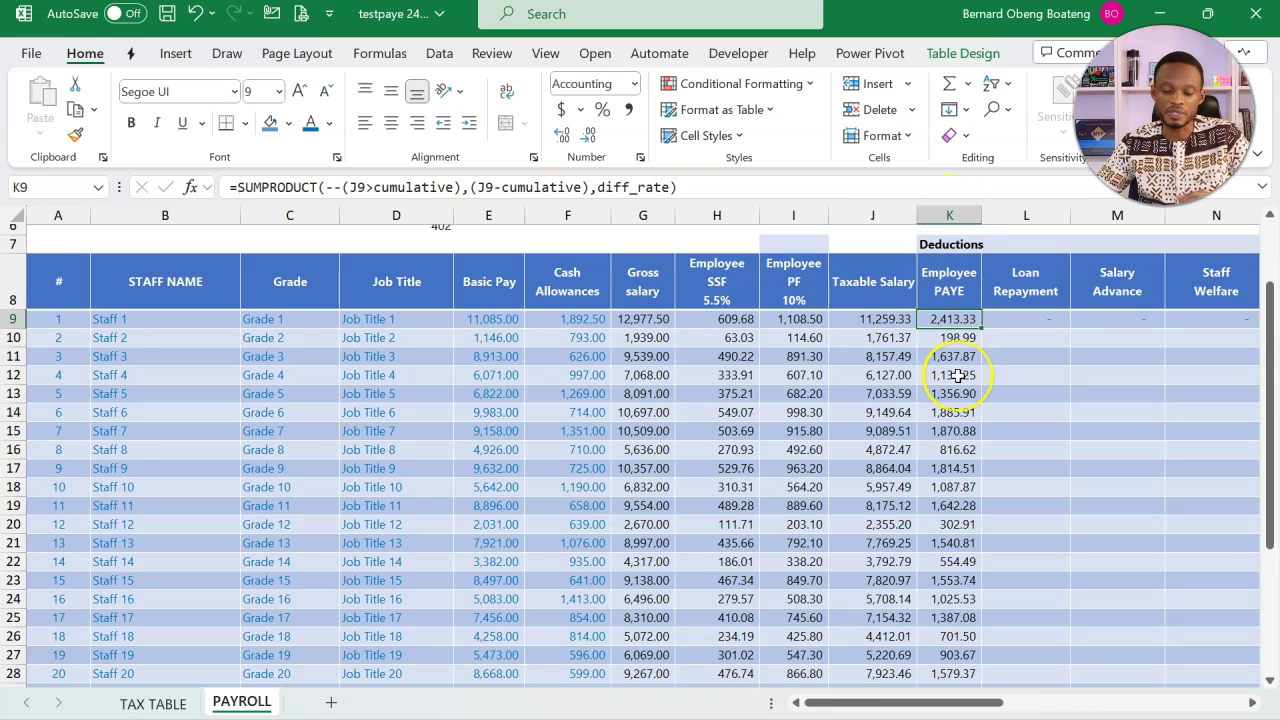
double_click(950, 319)
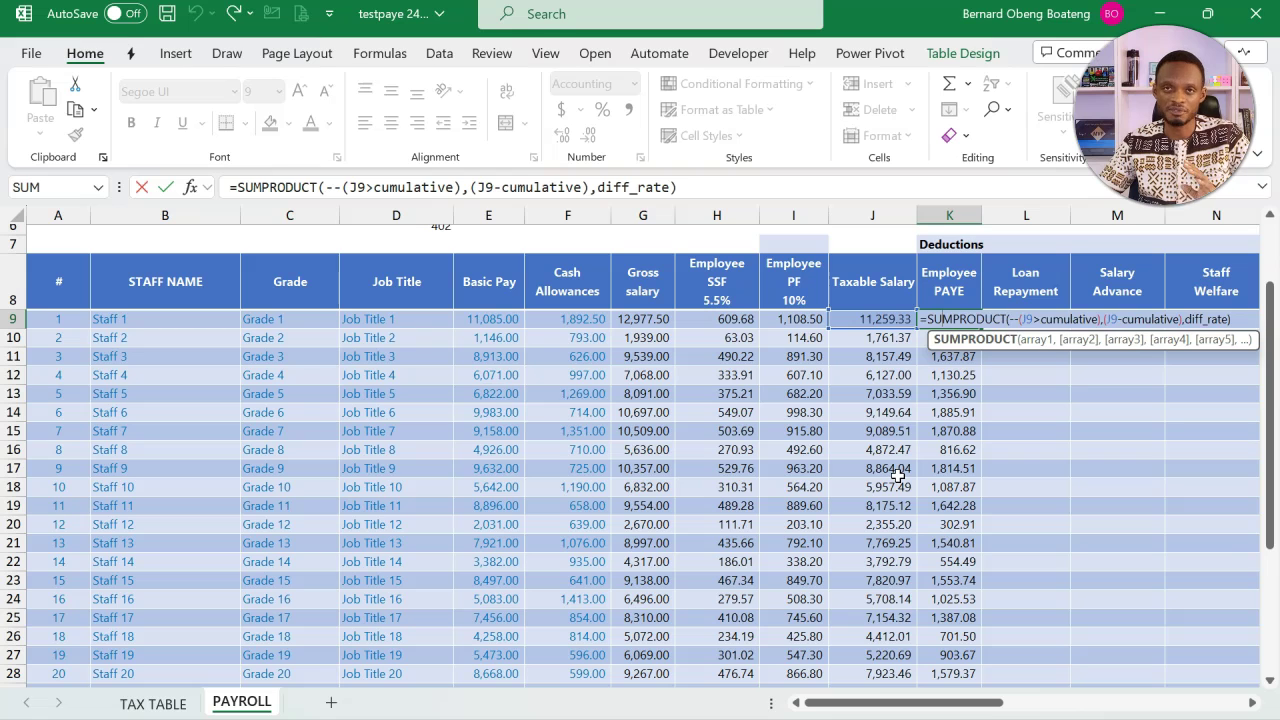
key("Return")
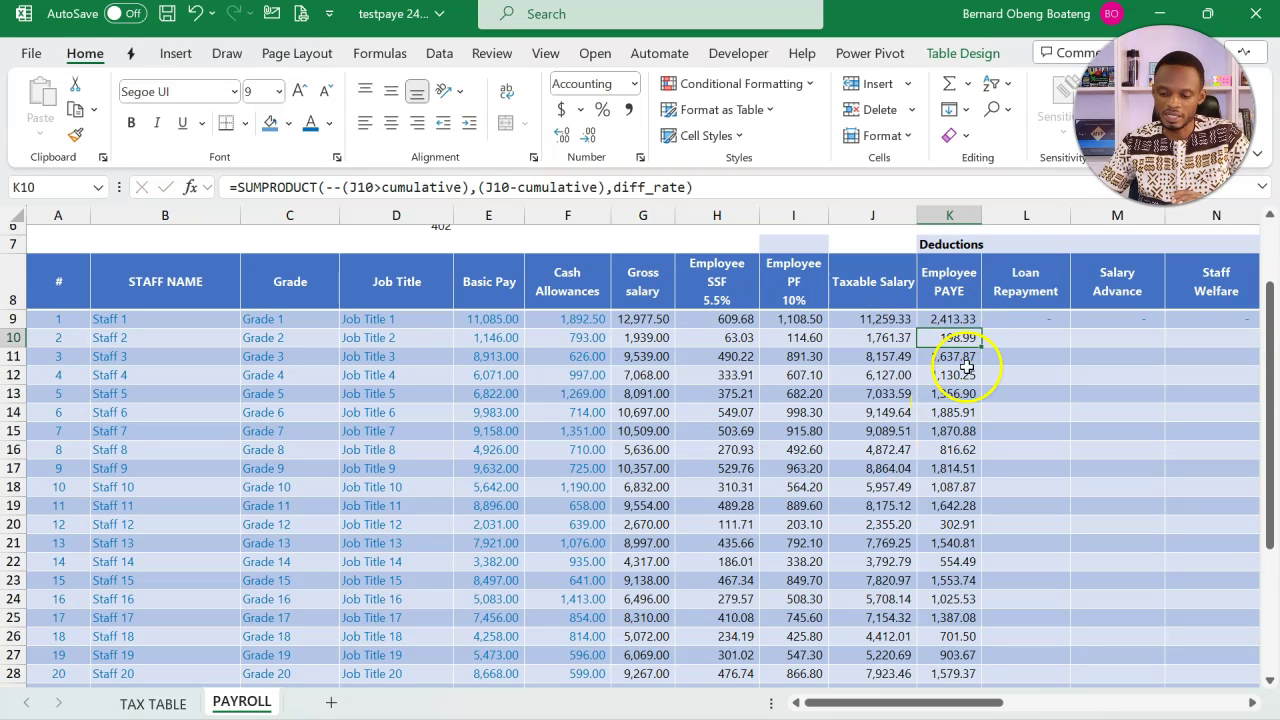
scroll(952, 468, "right", 5)
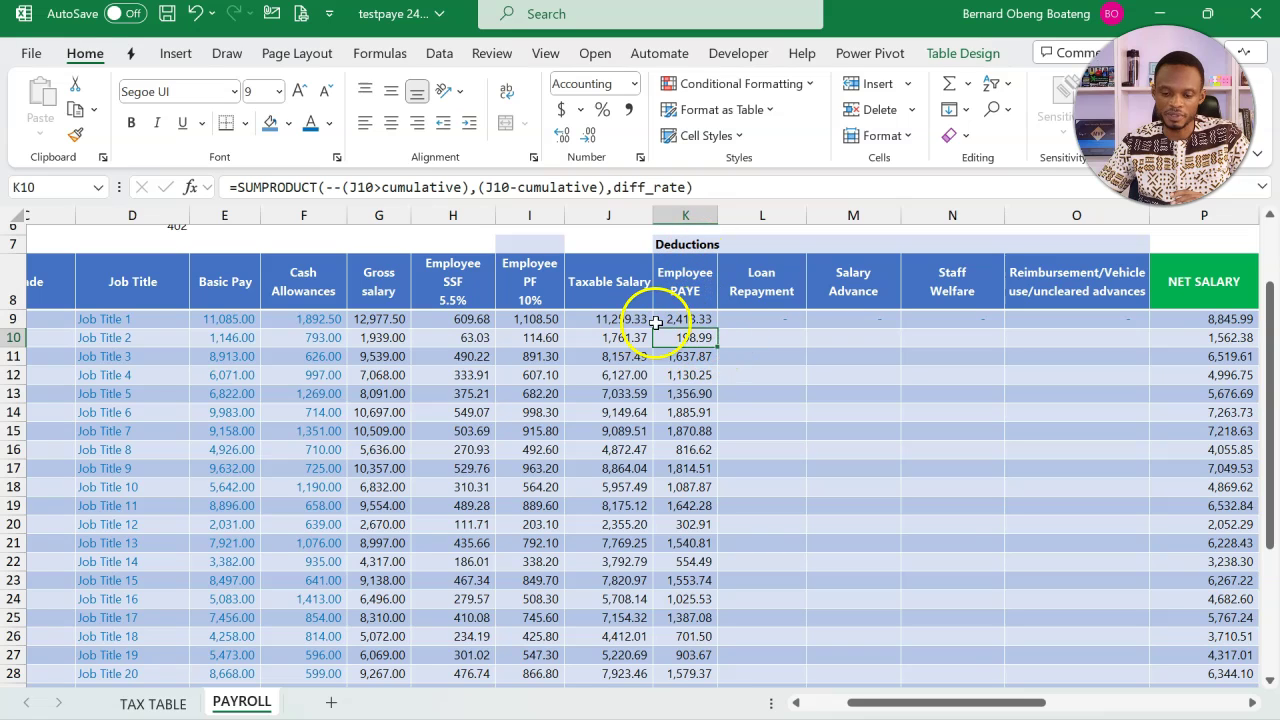
left_click(752, 318)
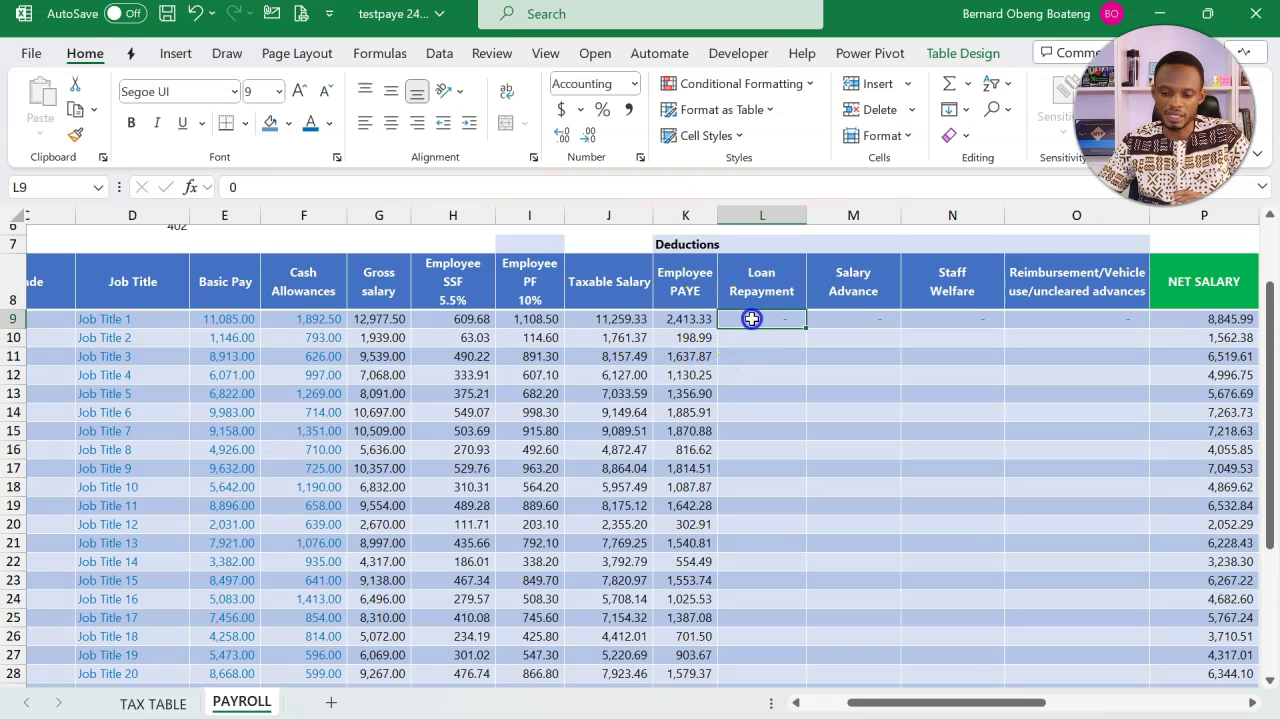
left_click(829, 318)
left_click(952, 318)
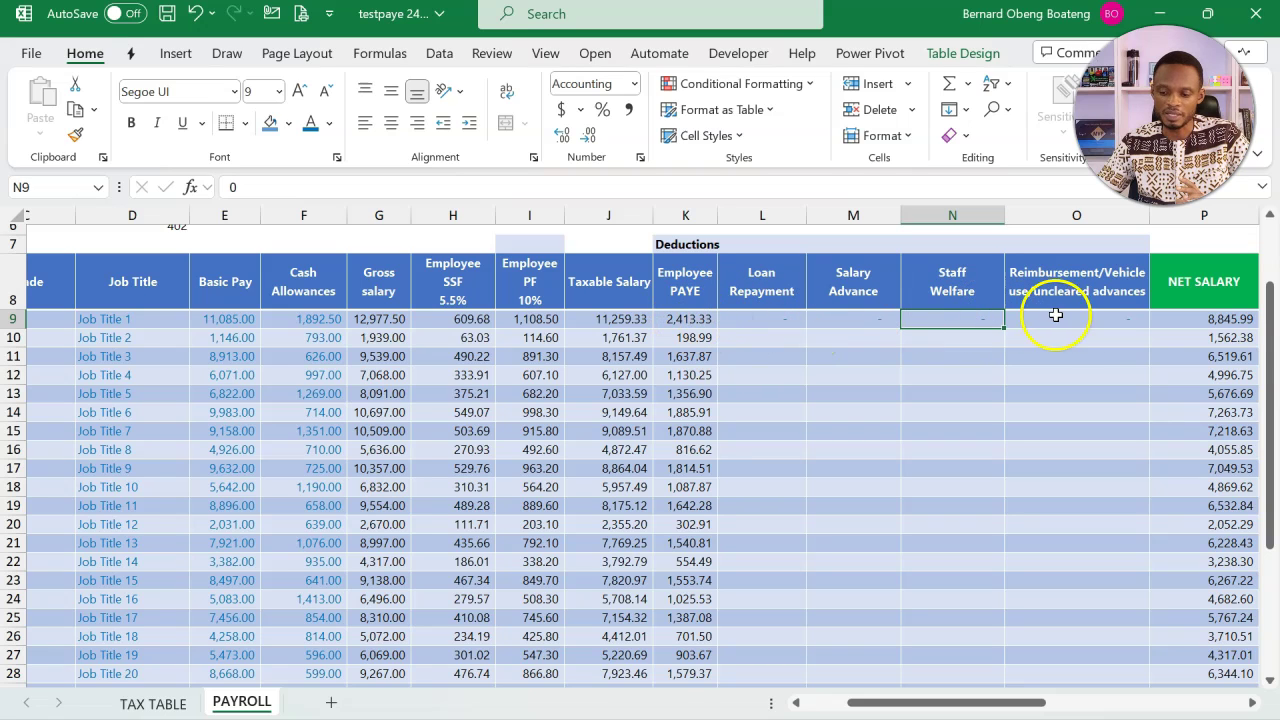
double_click(1166, 318)
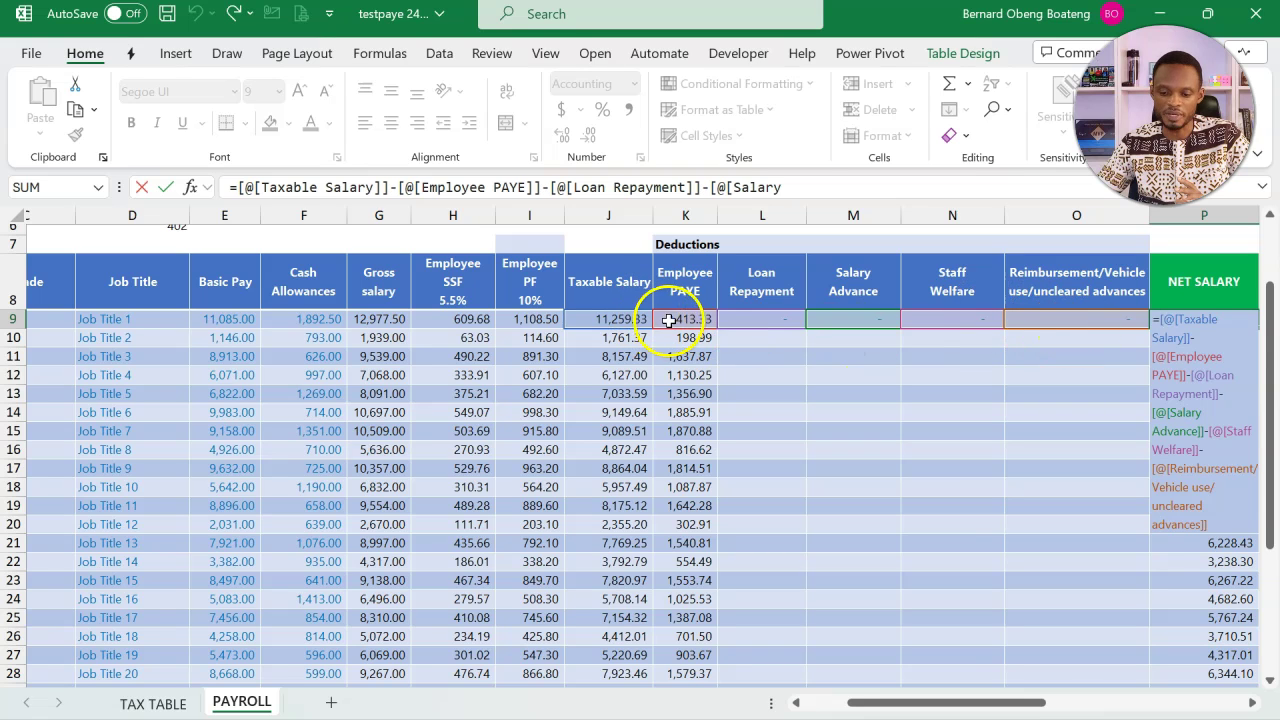
key("Return")
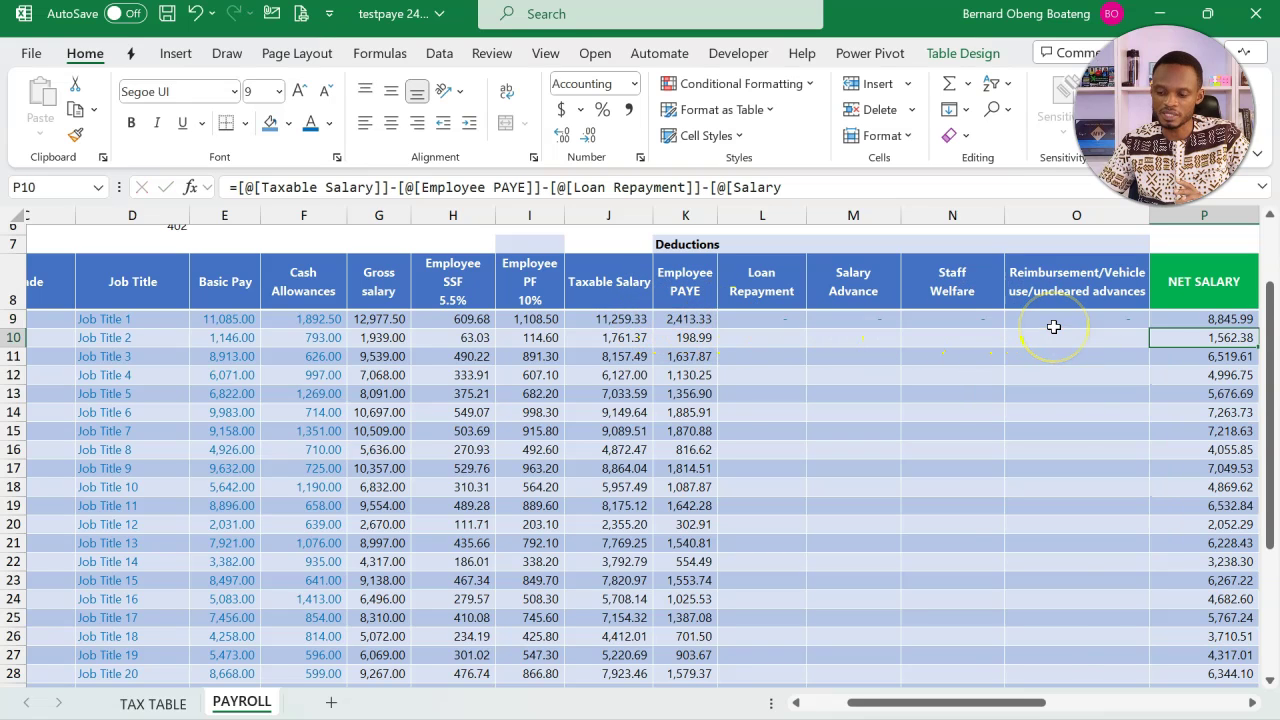
key("Up")
key("Right")
key("Left")
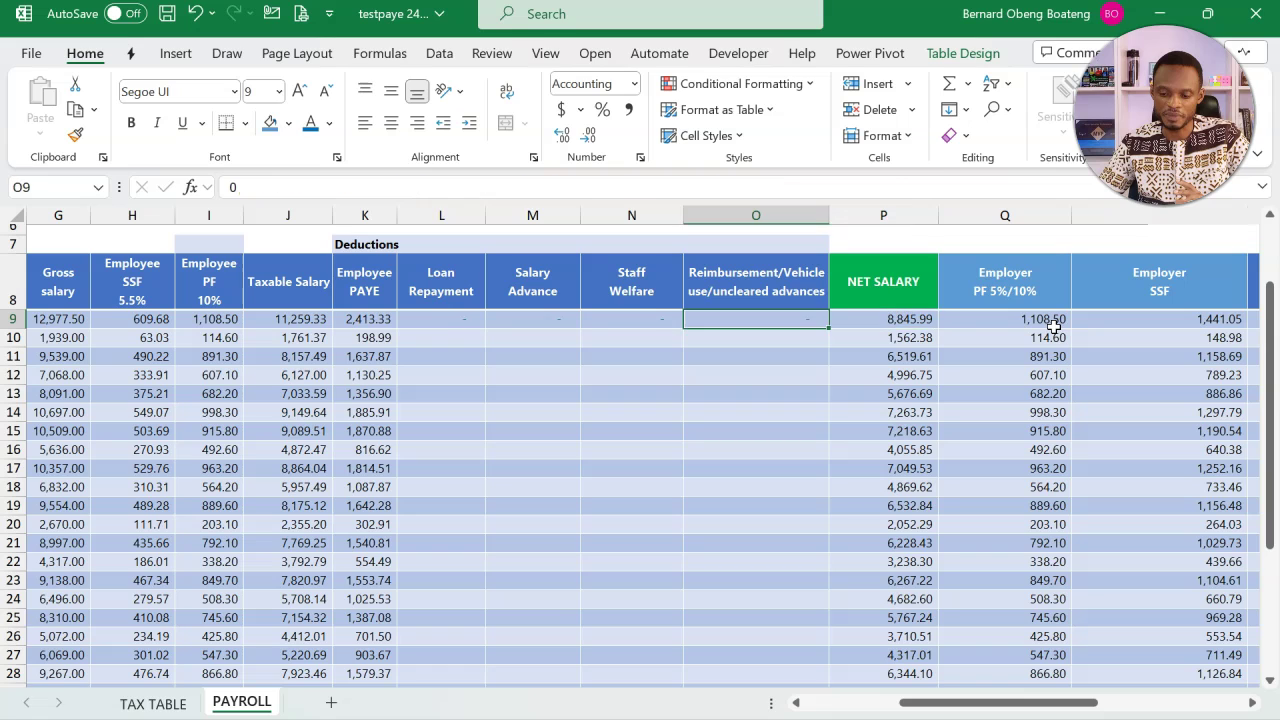
left_click(910, 318)
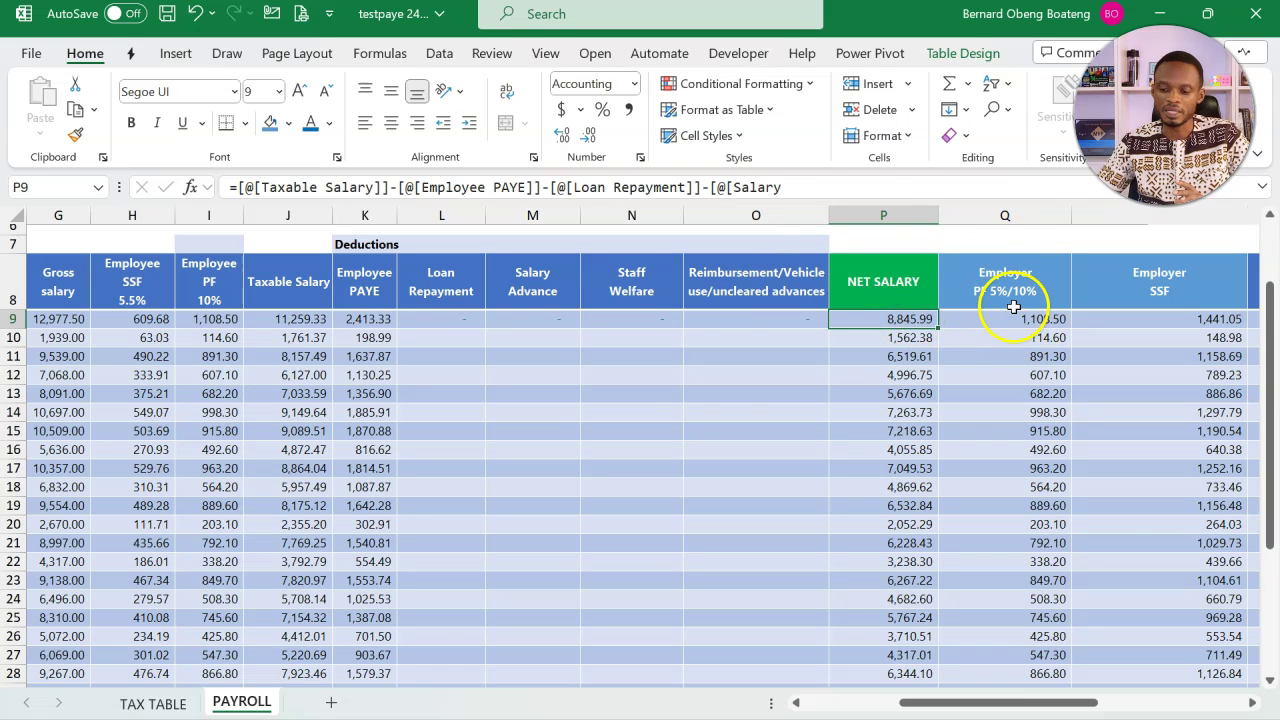
left_click(988, 268)
key("Right")
key("Right")
key("Right")
key("Left")
key("Left")
key("Left")
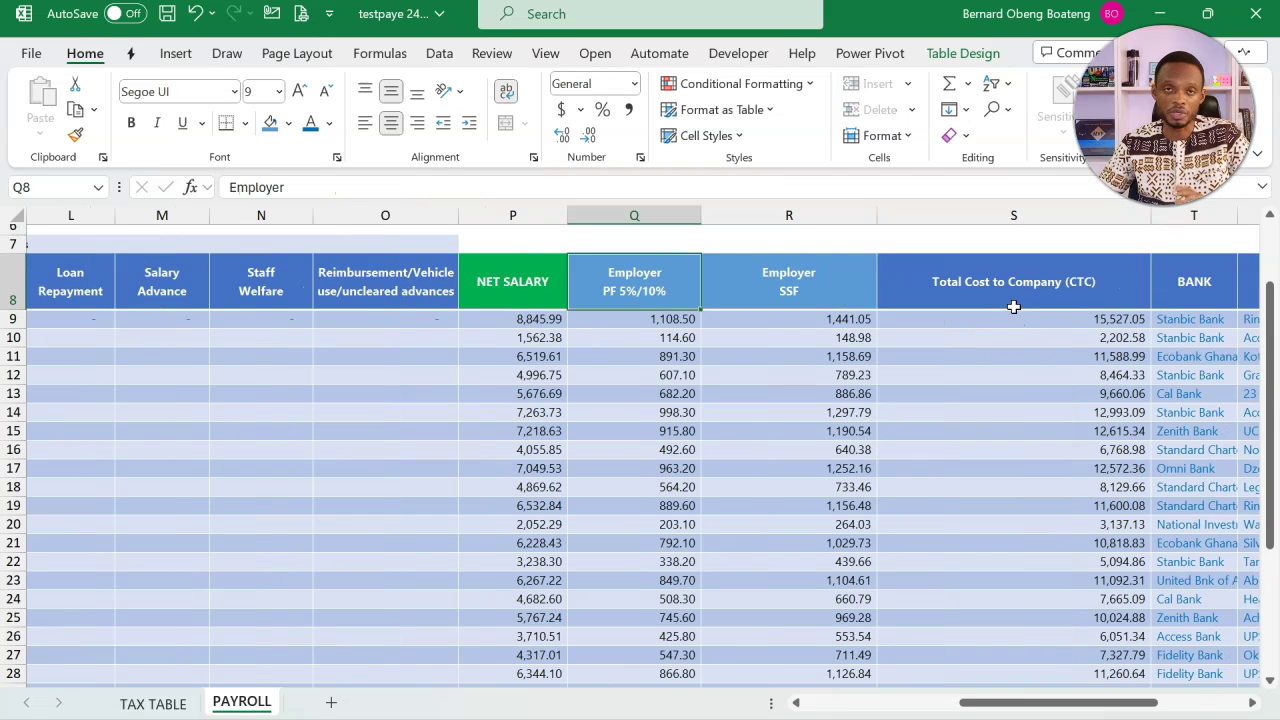
key("Right")
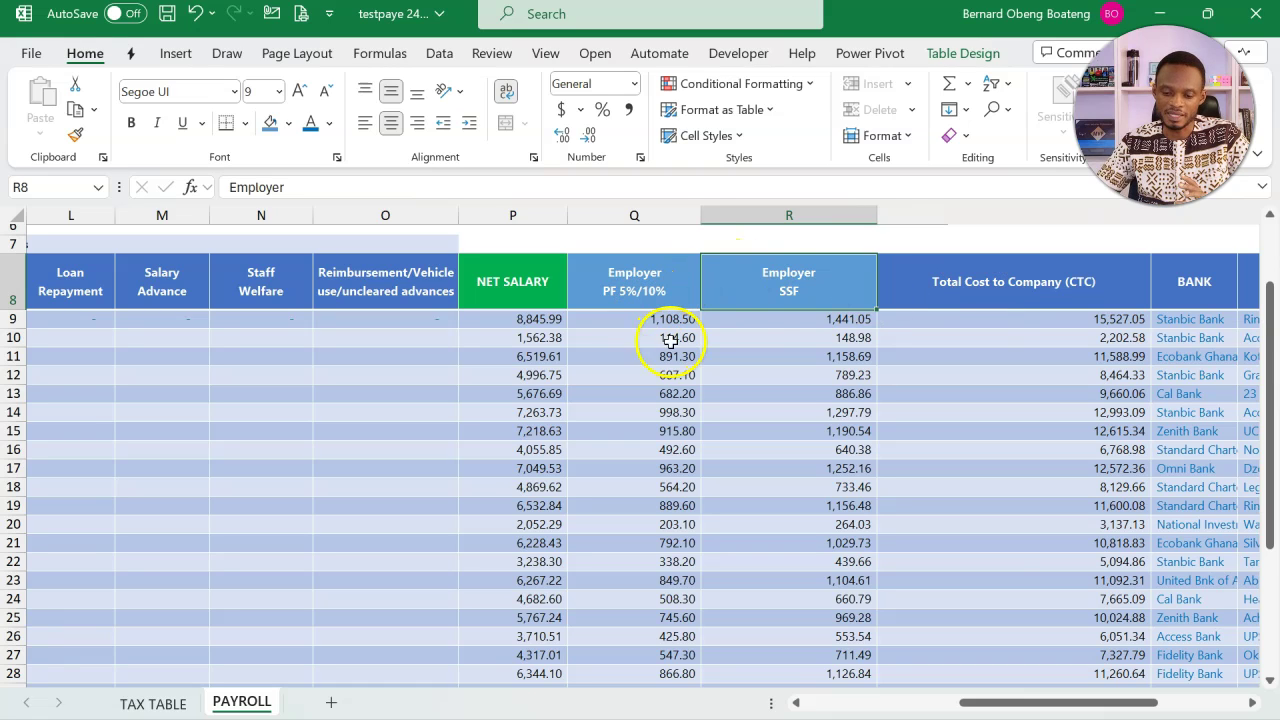
left_click(533, 321)
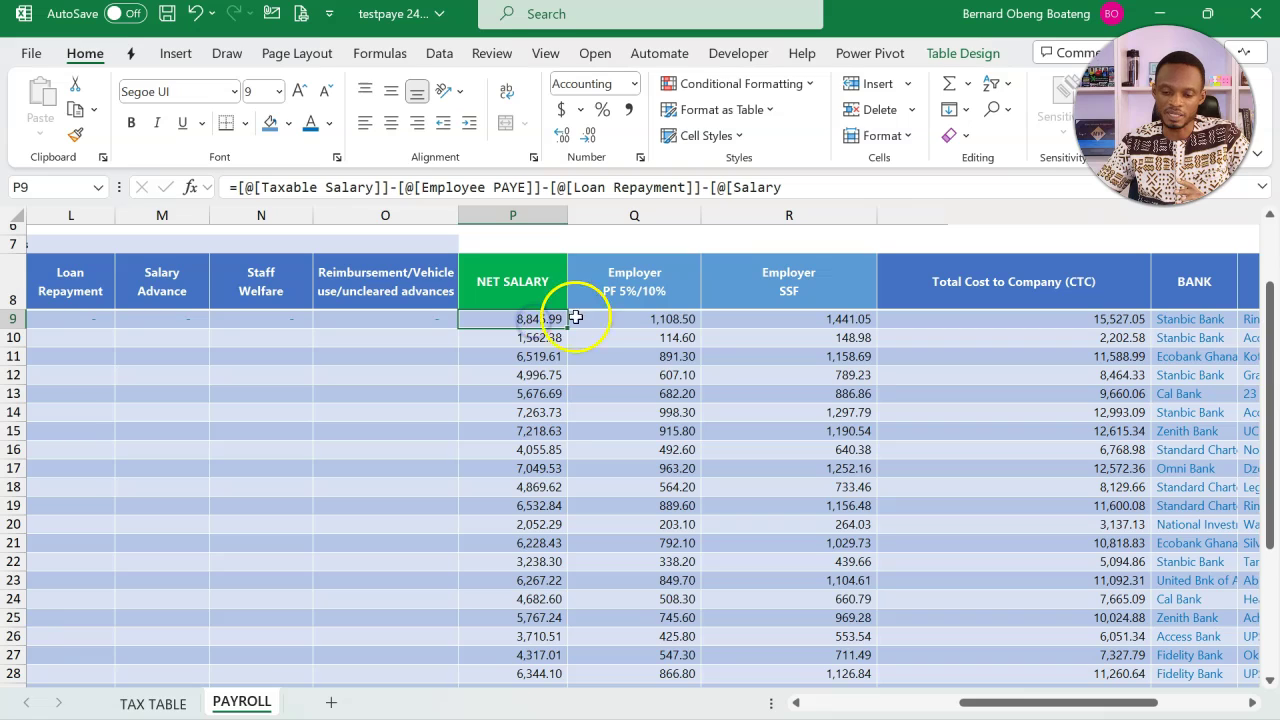
left_click(624, 293)
left_click(644, 319)
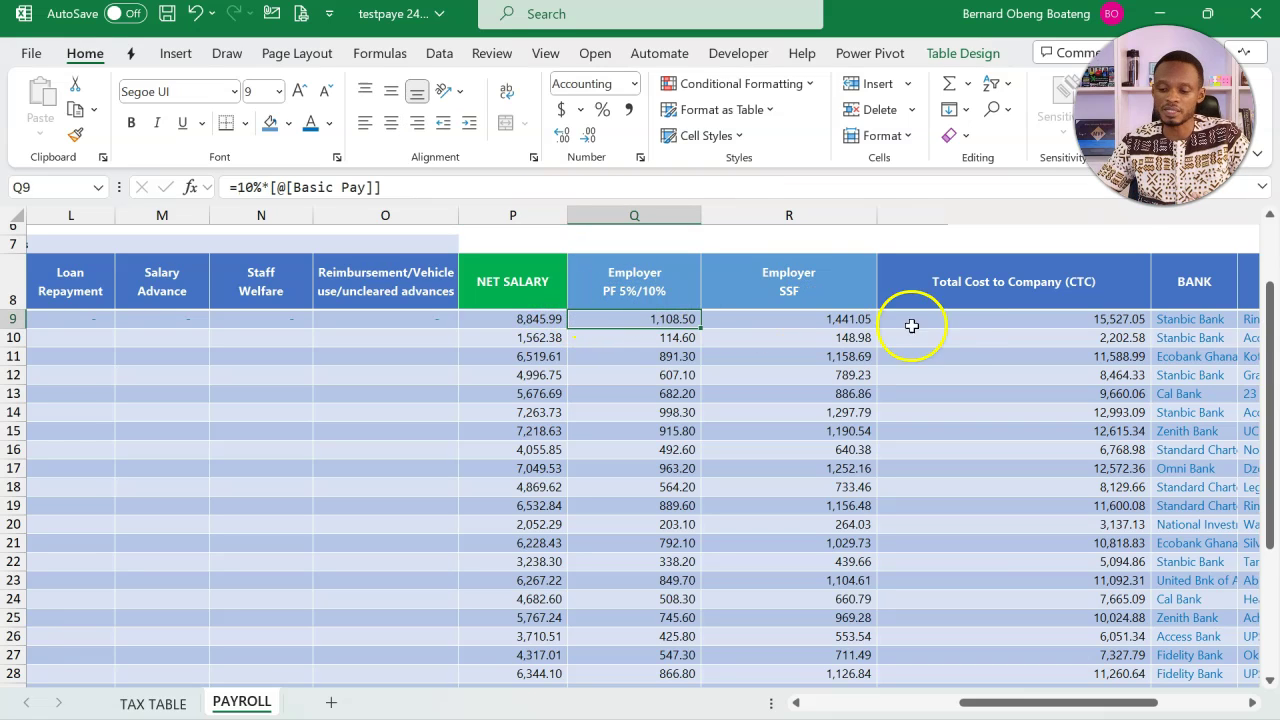
left_click(956, 322)
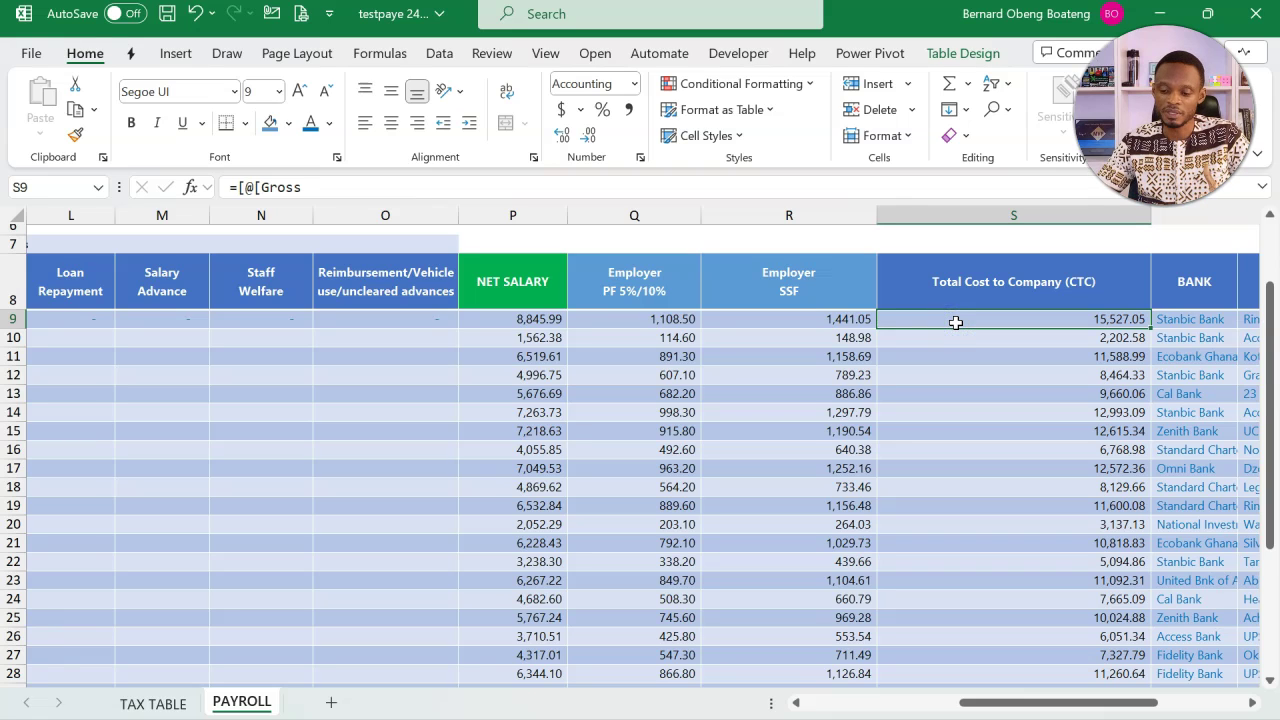
double_click(956, 322)
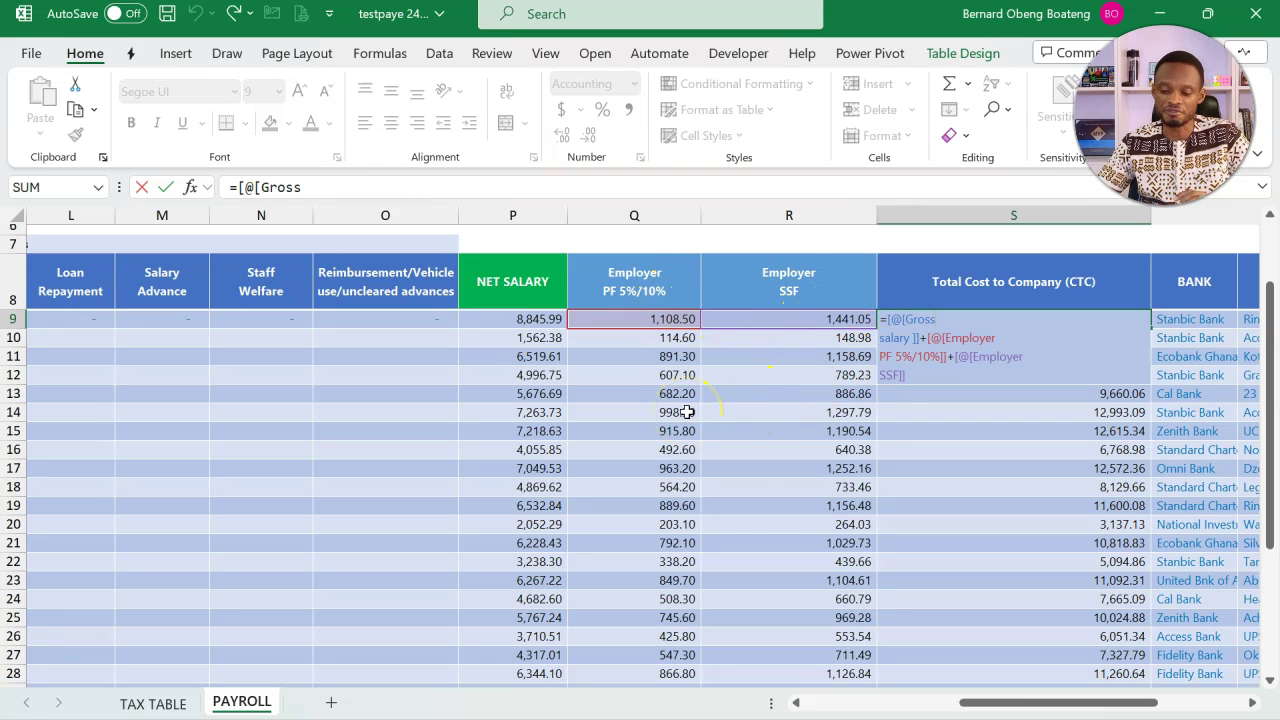
key("Return")
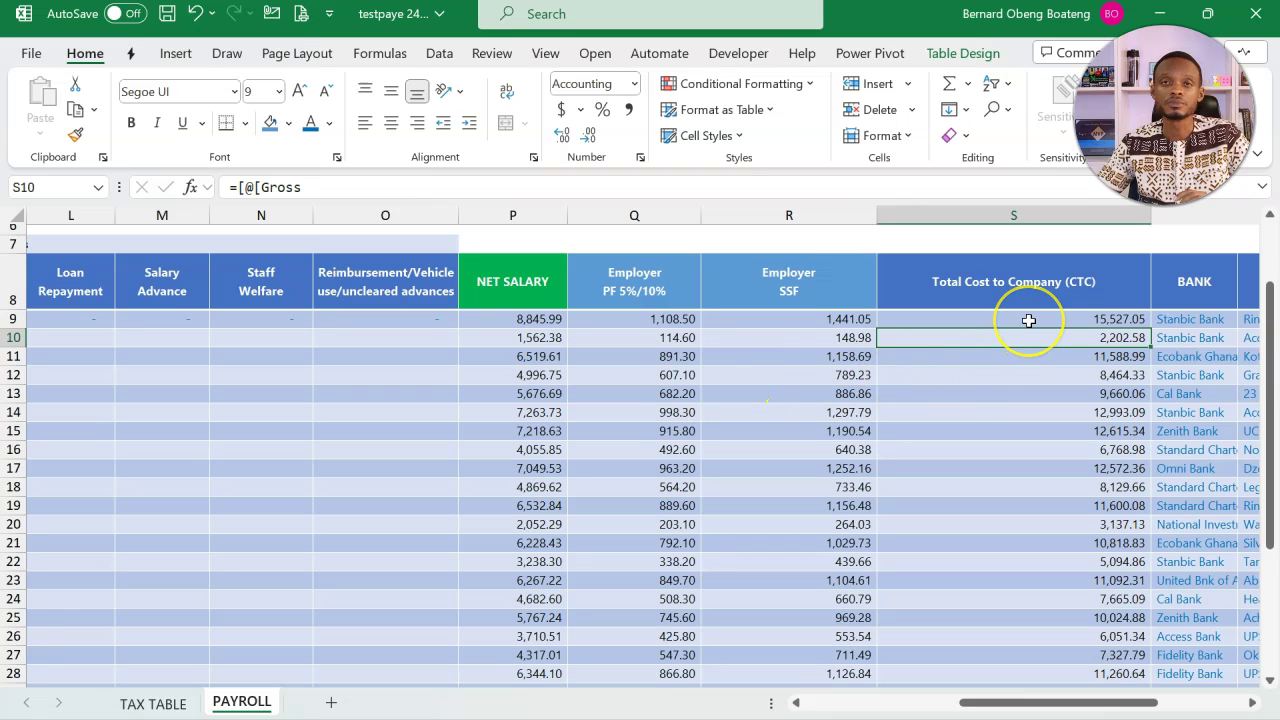
left_click(1057, 320)
key("Right")
key("Right")
key("Right")
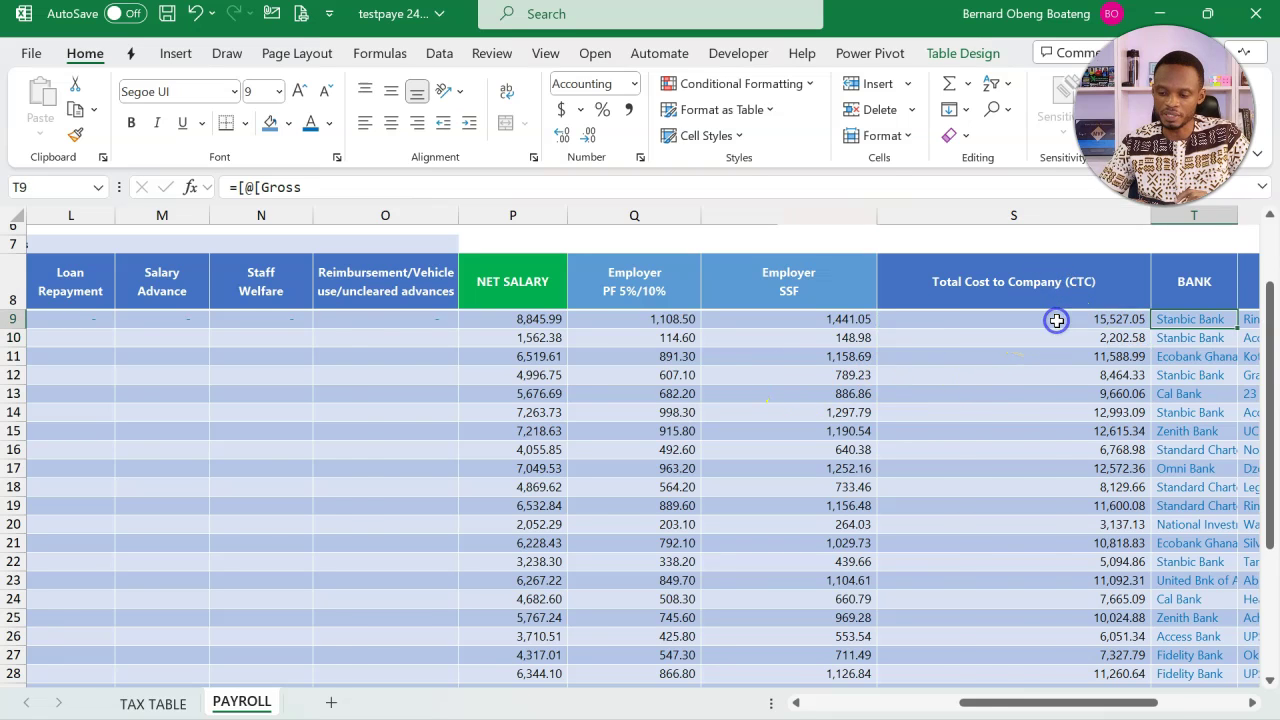
key("Right")
key("Right")
key("Right")
key("Right")
key("Left")
key("Left")
key("Left")
key("Left")
key("Left")
key("Left")
key("Left")
key("Left")
key("Left")
key("Left")
key("Left")
key("Left")
key("Left")
key("Left")
key("Left")
key("Left")
key("Left")
key("Left")
key("Left")
key("Left")
key("Left")
key("Left")
key("Left")
key("Left")
key("Left")
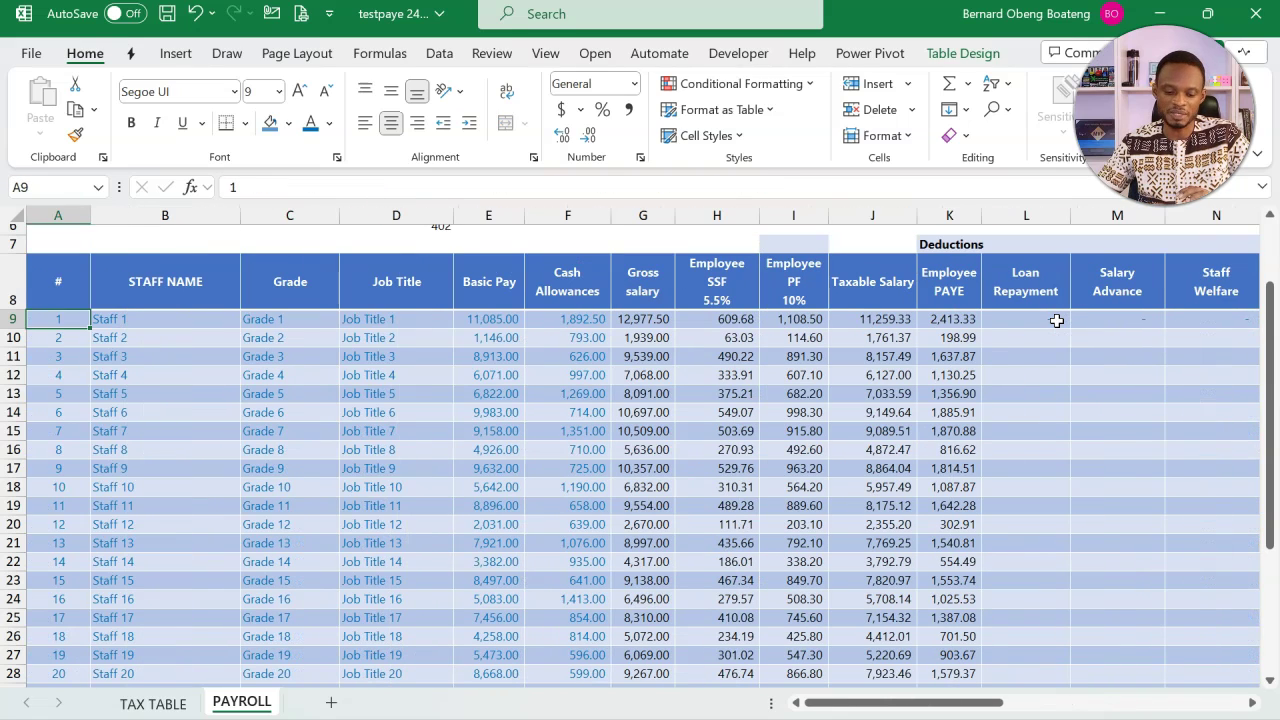
- Go back to the TAX TABLE sheet and review E21's cumulative formula and B21's 30,520.00 band
key("ctrl+Page_Up")
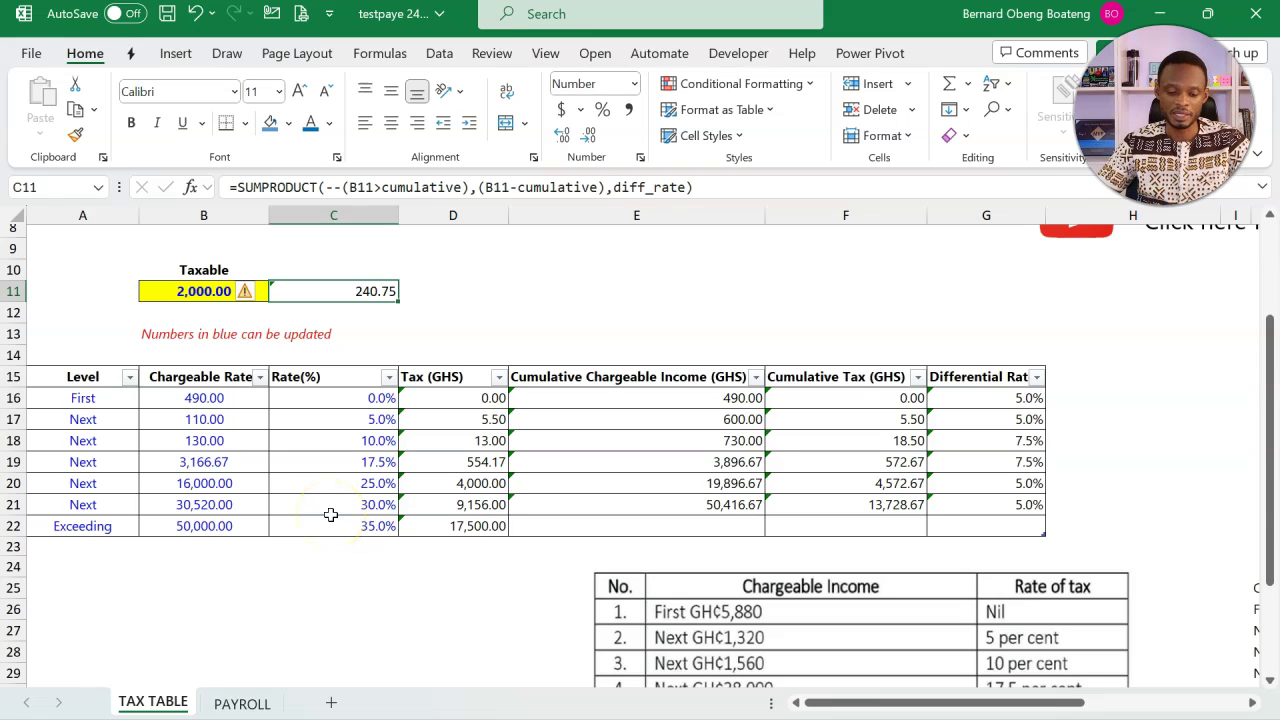
left_click(606, 506)
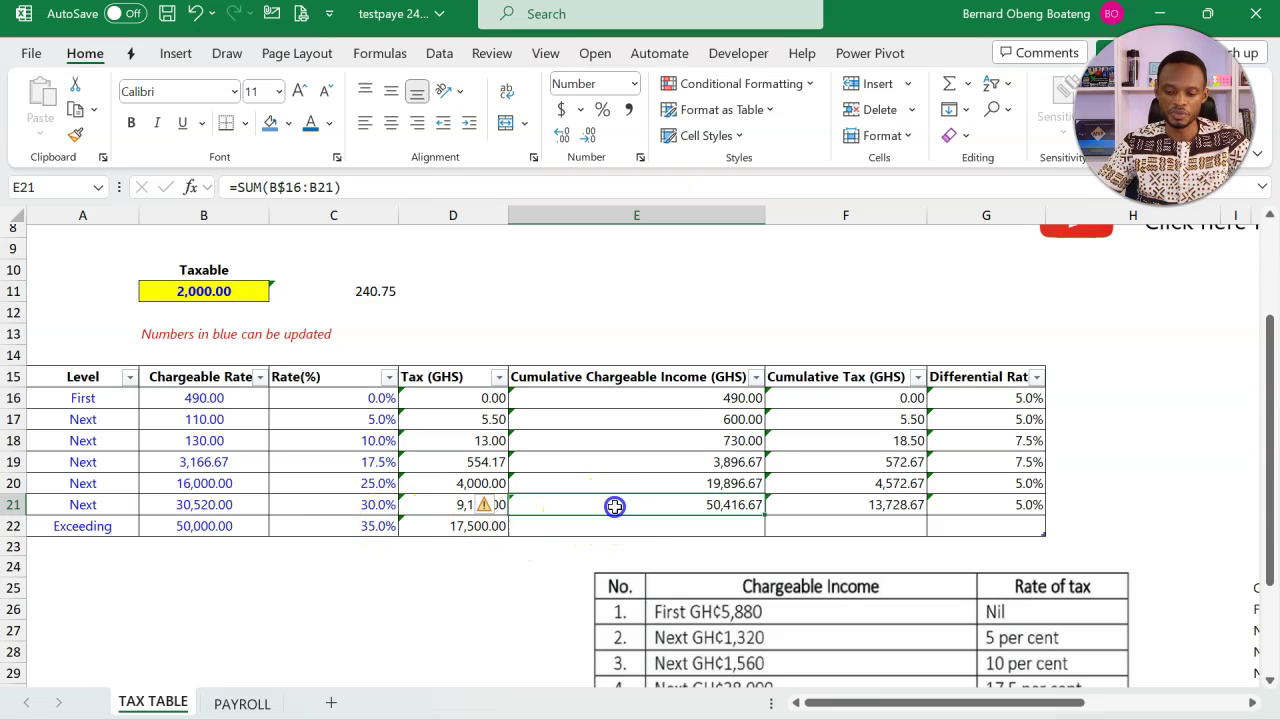
left_click(231, 504)
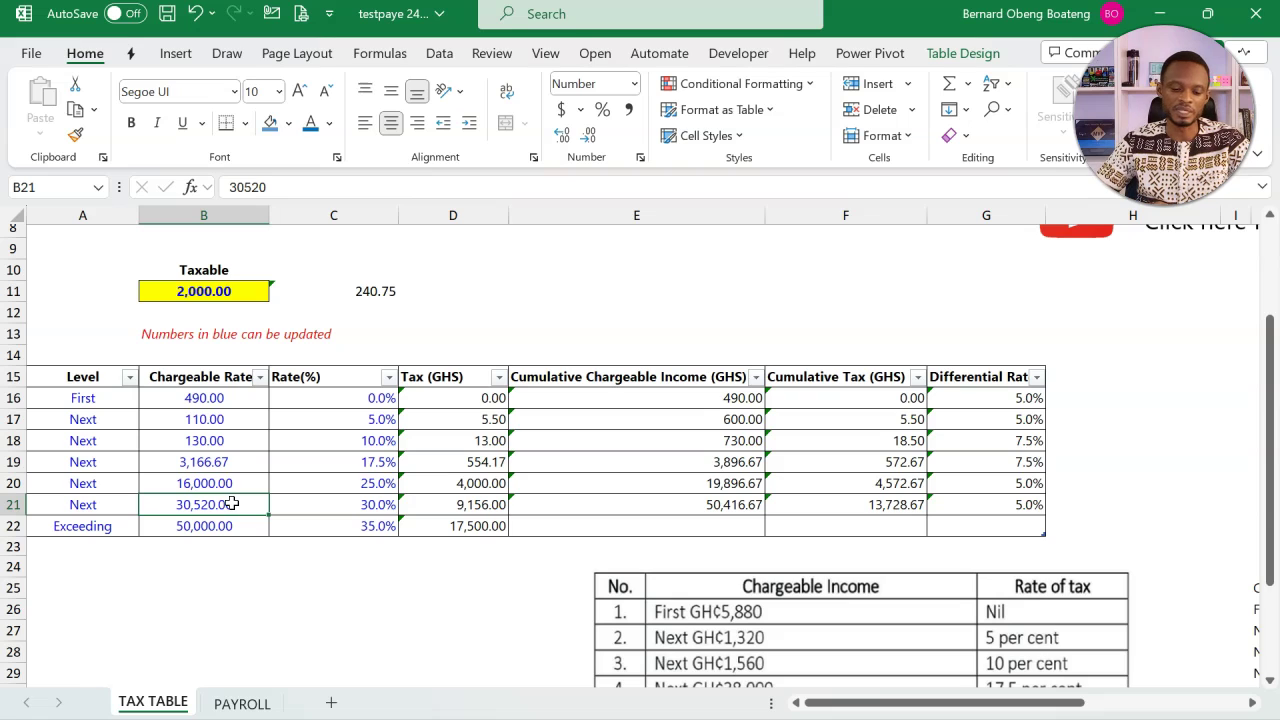